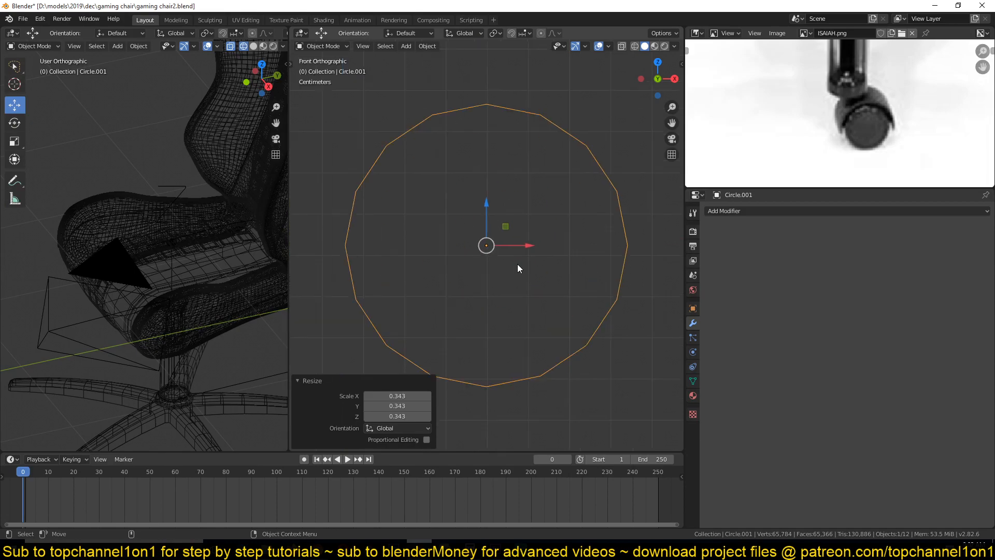
Fill the 16-sided circle with a face and extrude it into a thick disc for the caster wheel
key(Tab)
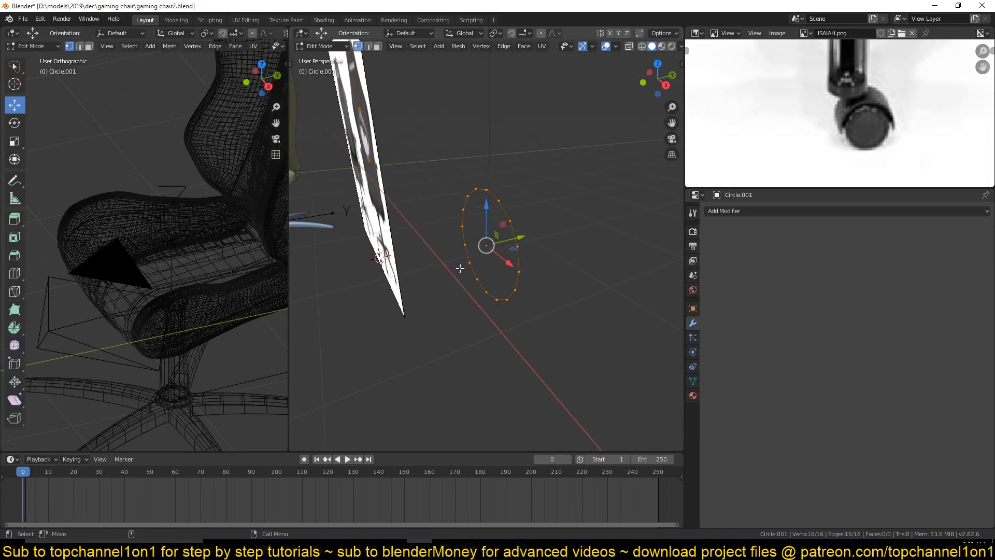
key(f)
key(e)
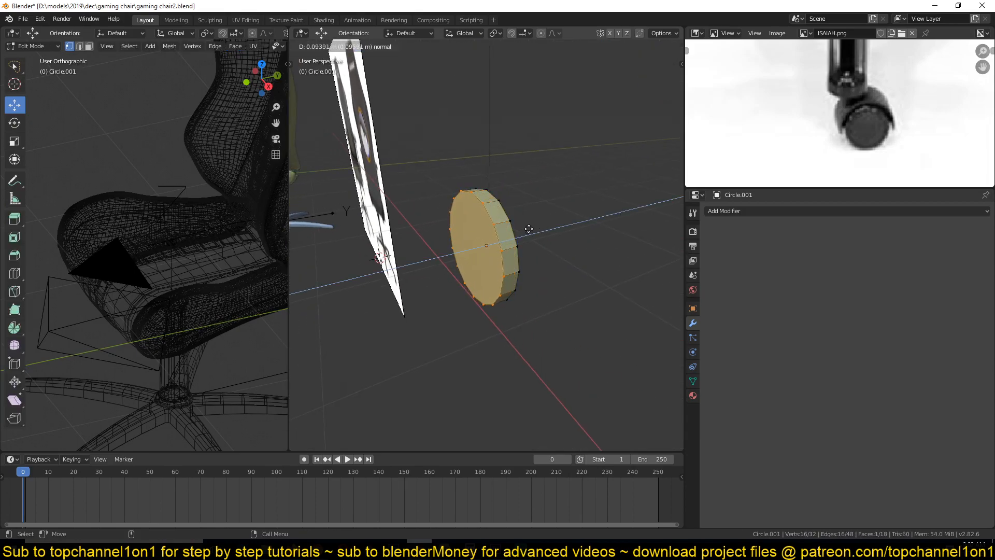
click(539, 228)
Bevel the outer rim edge on the front of the wheel disc
scroll(539, 225, up, 2)
key(ctrl+b)
click(554, 194)
key(Tab)
middle_drag(468, 212, 446, 214)
Delete the inner cap face of the disc, leaving its back side open
key(Tab)
key(3)
click(474, 218)
key(x)
click(481, 215)
Move the entire wheel mesh along negative Y, away from the object's origin
key(a)
drag(515, 249, 469, 240)
key(Tab)
middle_drag(477, 236, 507, 234)
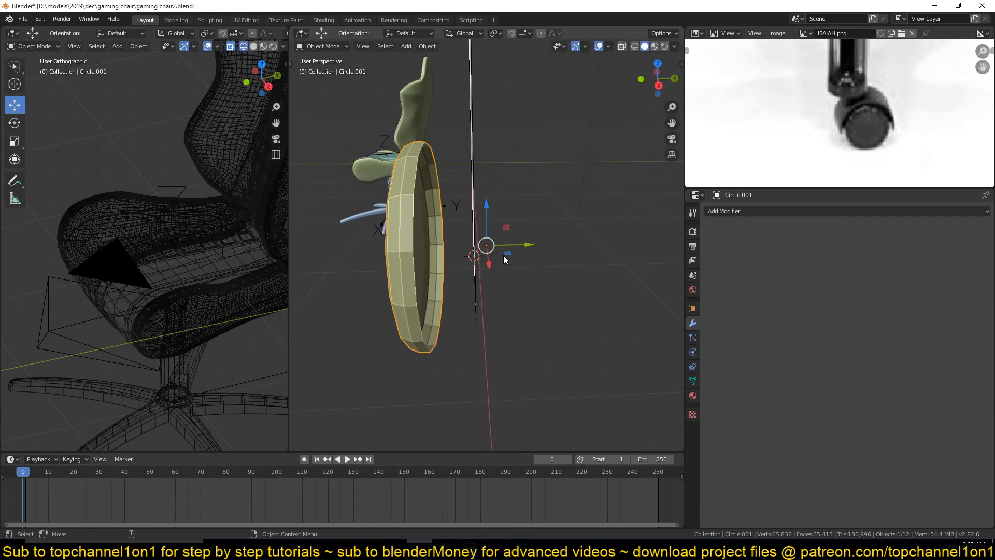
Add a Mirror modifier to the wheel and mirror it on the Z axis only
click(754, 210)
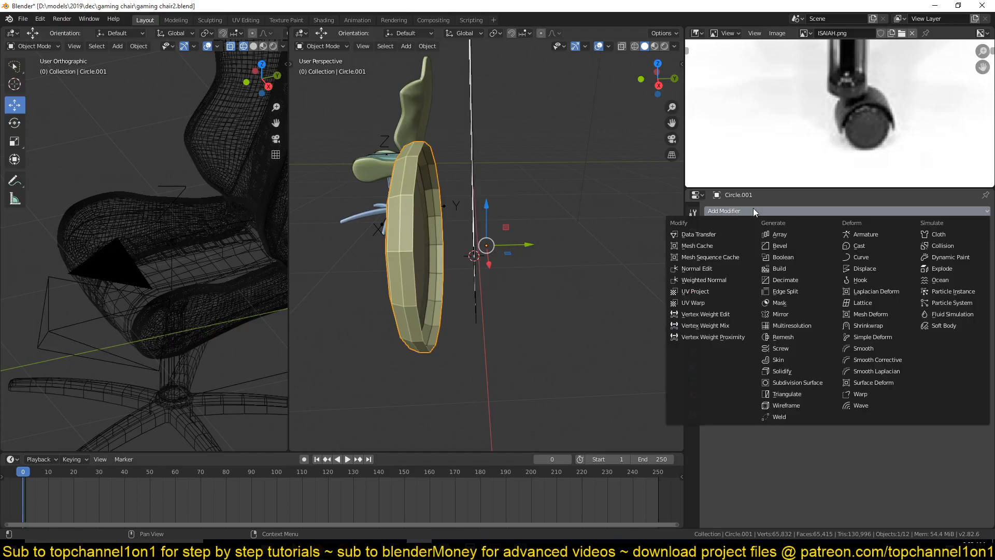
click(780, 314)
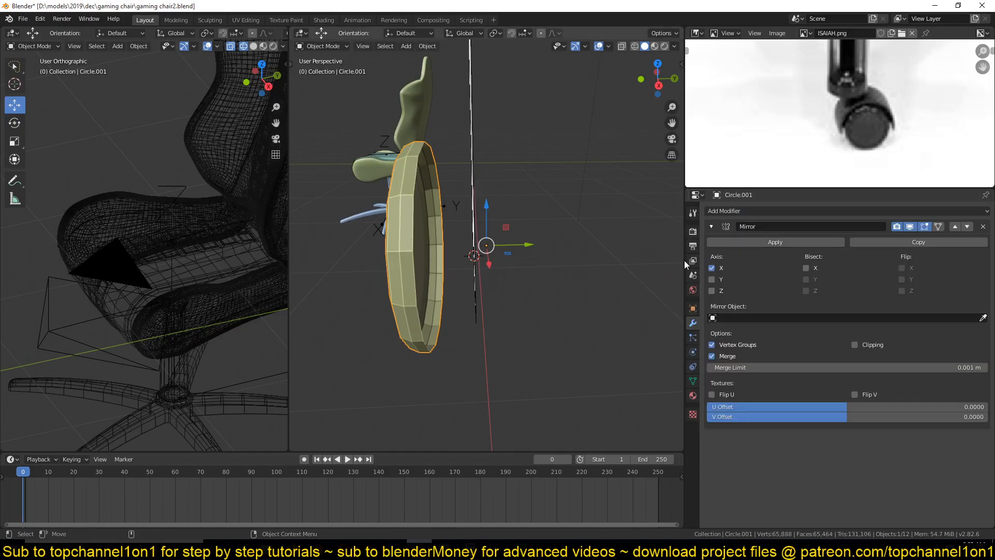
click(722, 280)
click(717, 291)
click(716, 280)
click(714, 269)
Apply smooth shading to the mirrored wheel pair
middle_drag(535, 245, 495, 226)
right_click(484, 219)
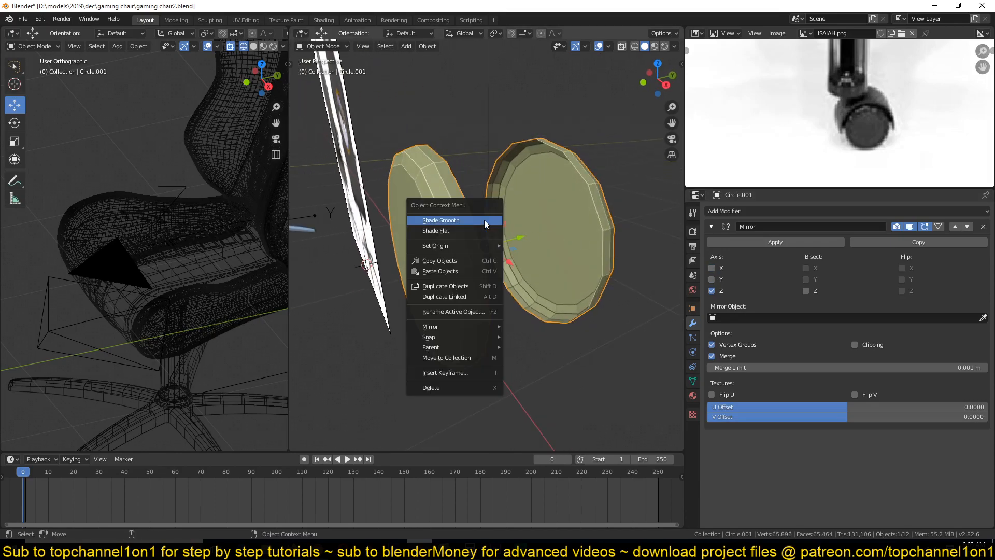
click(484, 220)
middle_drag(511, 282, 622, 332)
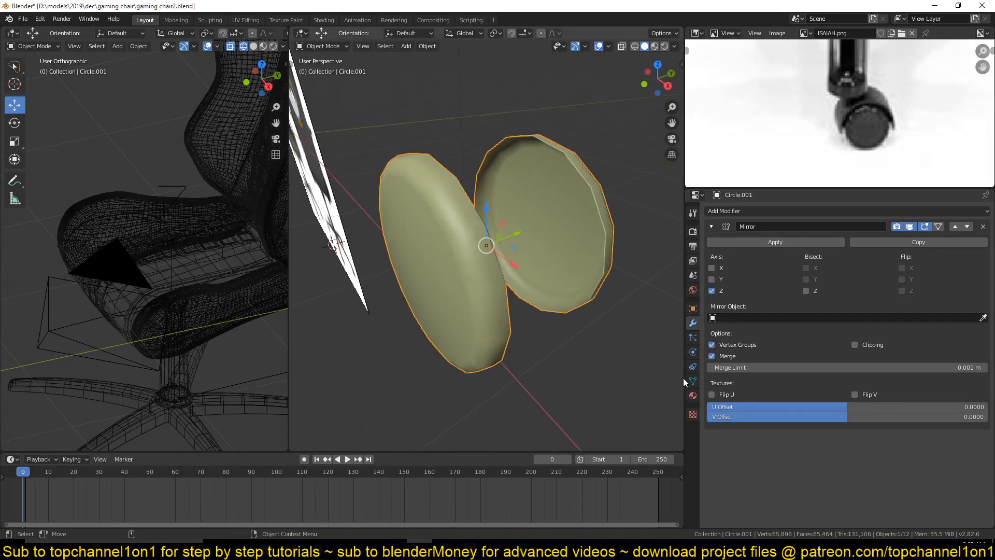
middle_drag(537, 318, 482, 284)
Duplicate the edge loop around the wheel's open rim and shift the copy slightly along Y
click(481, 280)
key(Tab)
click(505, 351)
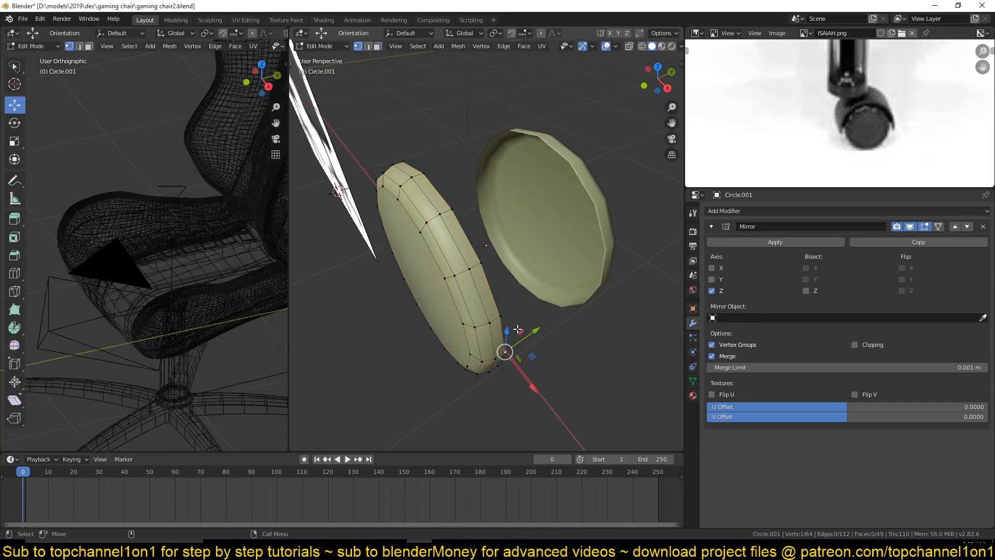
key(KP_1)
middle_drag(517, 274, 474, 244)
alt+click(427, 226)
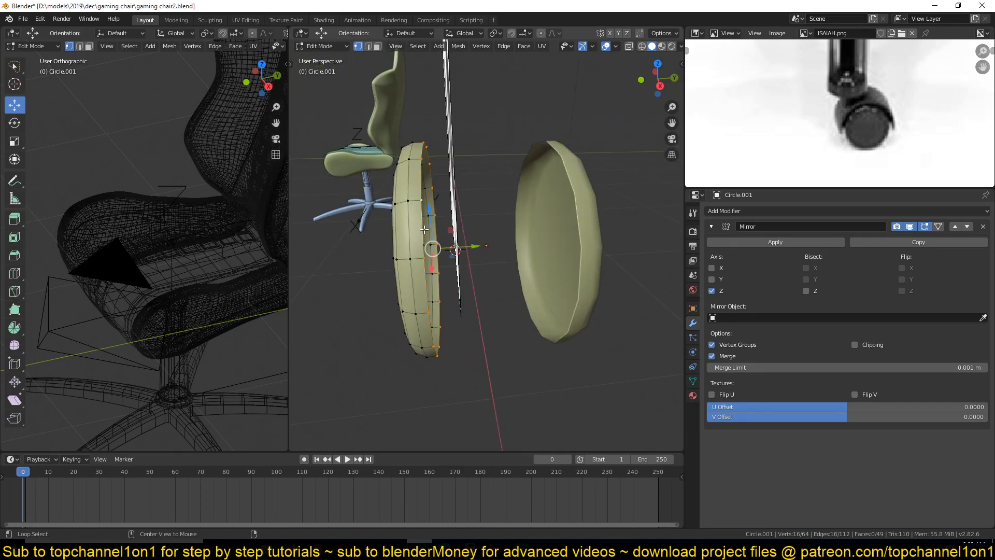
key(shift+d)
key(Escape)
drag(469, 247, 475, 248)
Scale the duplicated ring by about 1.116, and readjust it by 0.948 so it sits just outside the wheel
key(s)
click(511, 254)
key(KP_1)
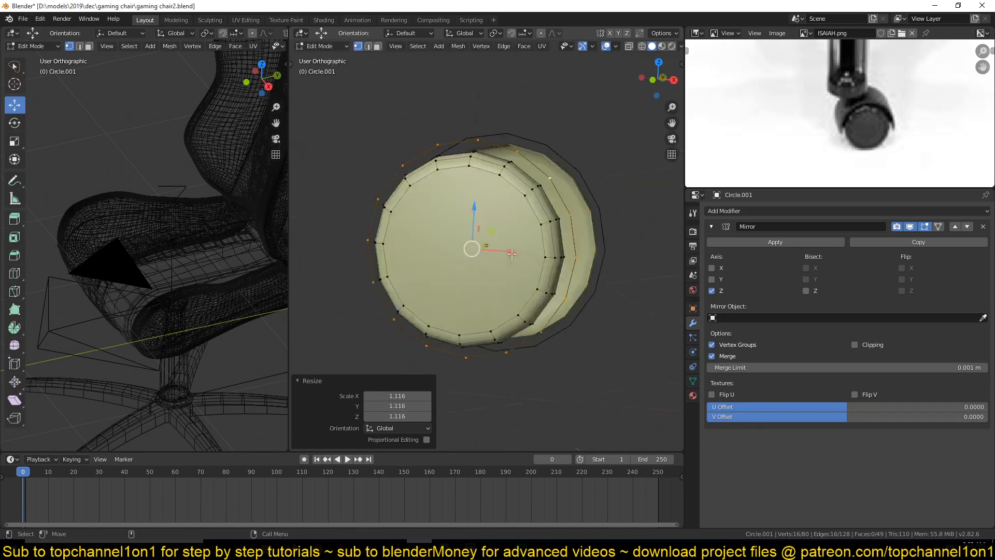
key(s)
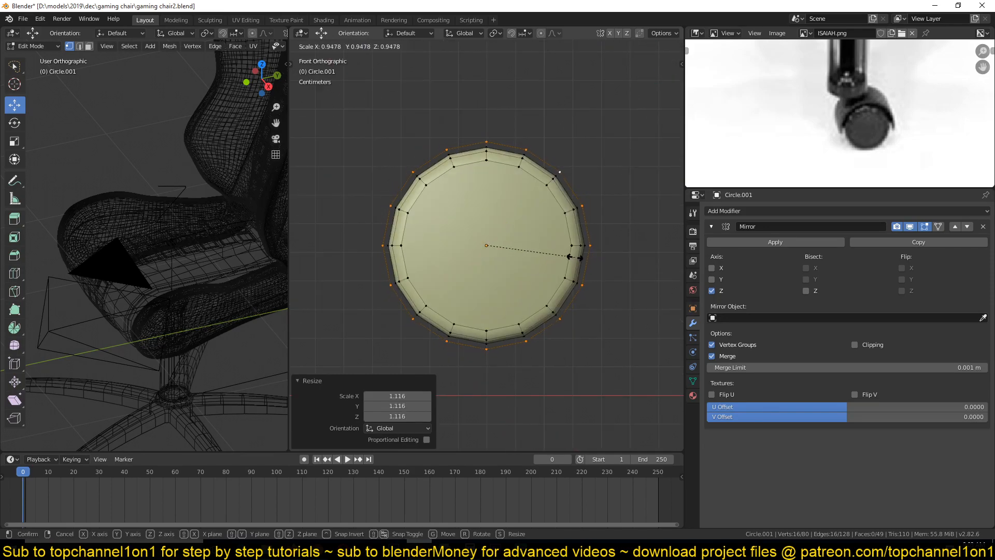
click(574, 257)
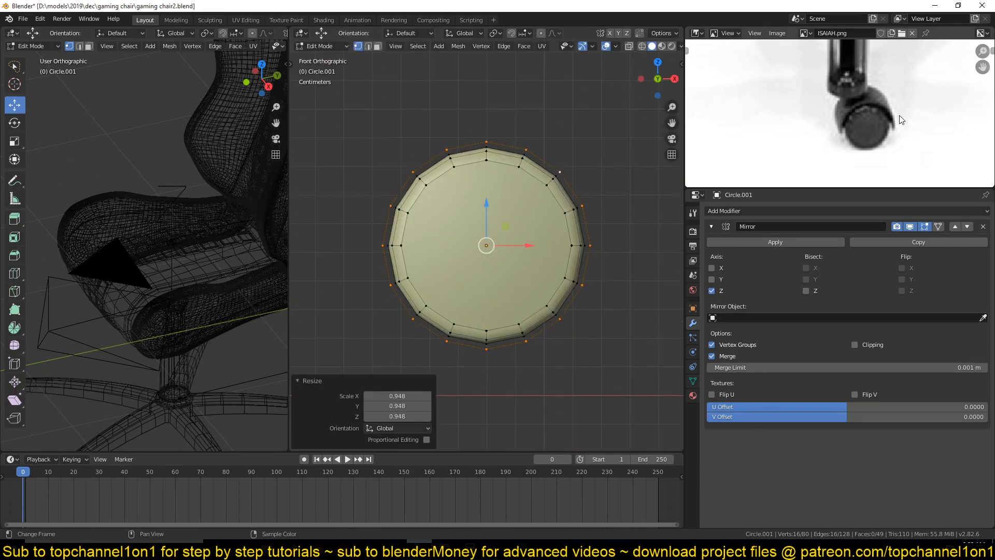
Delete the vertices along the lower arc of the enlarged ring, keeping an upper arch of 11 vertices
click(383, 245)
ctrl+click(604, 250)
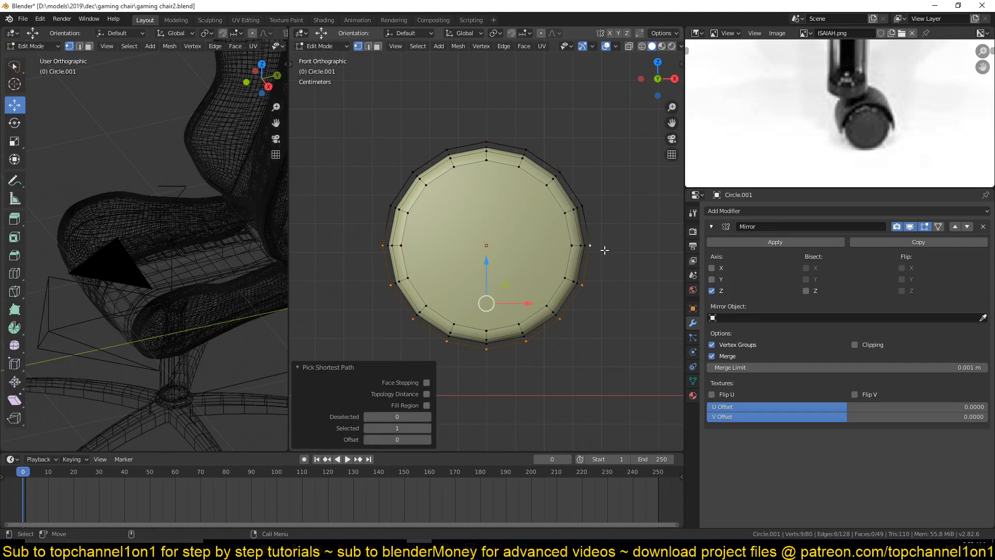
click(582, 284)
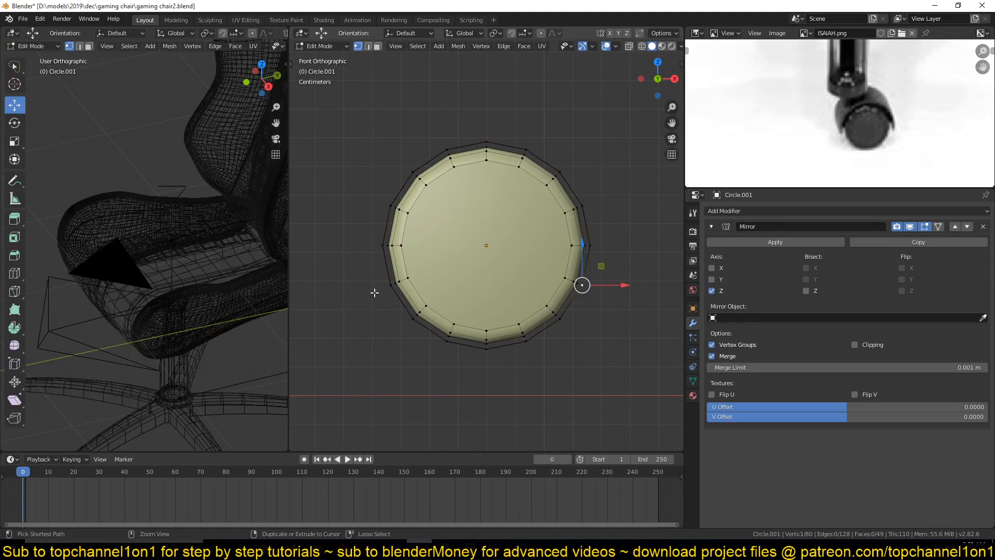
ctrl+click(390, 284)
key(x)
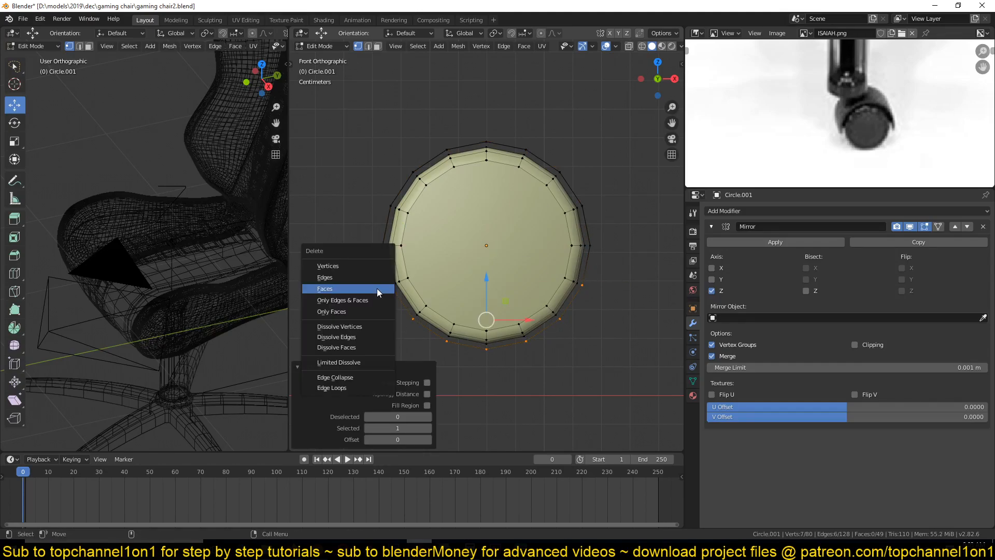
click(361, 267)
key(ctrl+z)
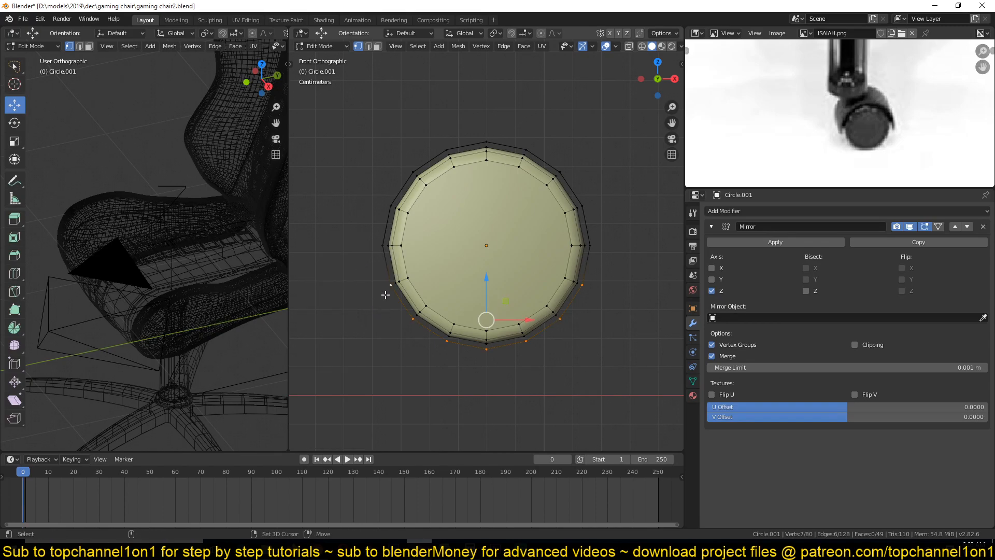
key(Tab)
middle_drag(602, 278, 637, 269)
key(Tab)
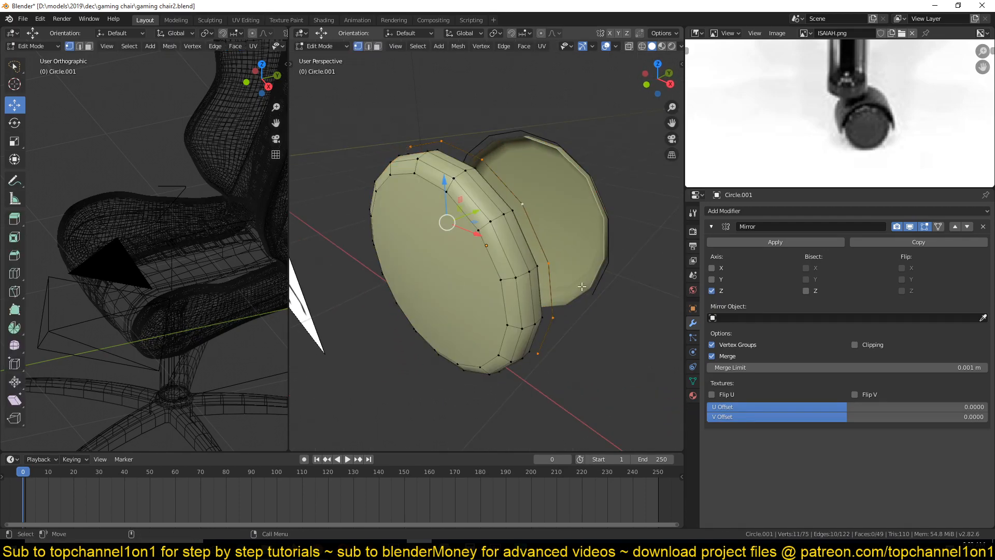
Enable clipping in the Mirror modifier and move the arch about -0.045 m along Y
click(852, 345)
middle_drag(469, 216, 451, 226)
drag(471, 216, 456, 219)
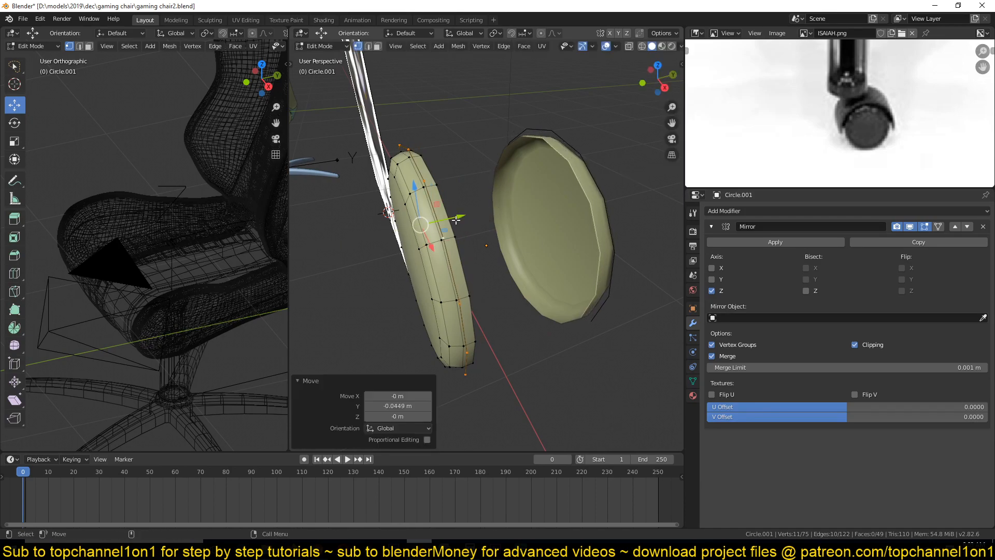
Extrude the arch to the mirror plane to form the caster cover and shade the object smooth
key(e)
right_click(456, 219)
middle_drag(463, 218, 518, 227)
key(Tab)
right_click(533, 228)
click(533, 228)
key(Tab)
Fill the cover's open side arc with a face and inset it by about 0.039 m
alt+click(475, 146)
middle_drag(475, 146, 589, 134)
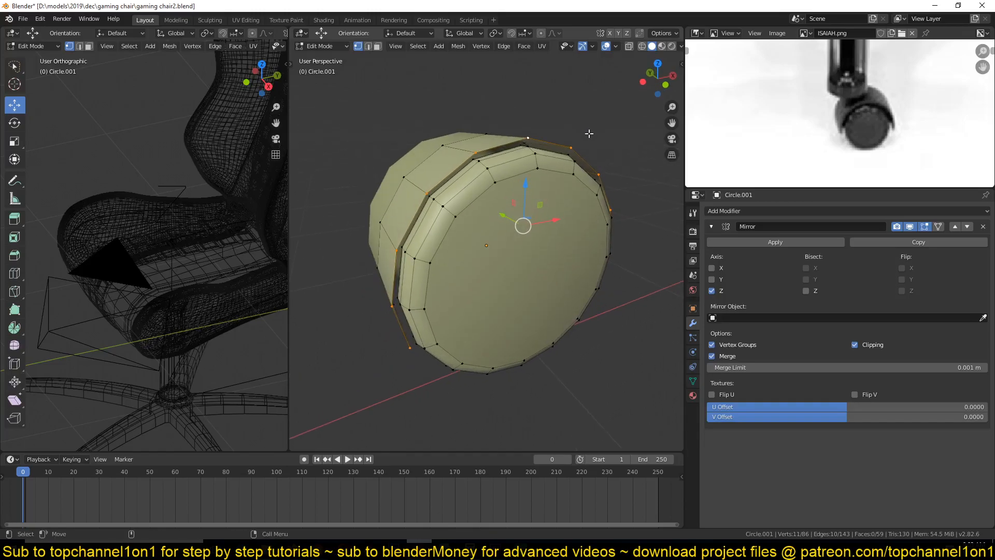
key(f)
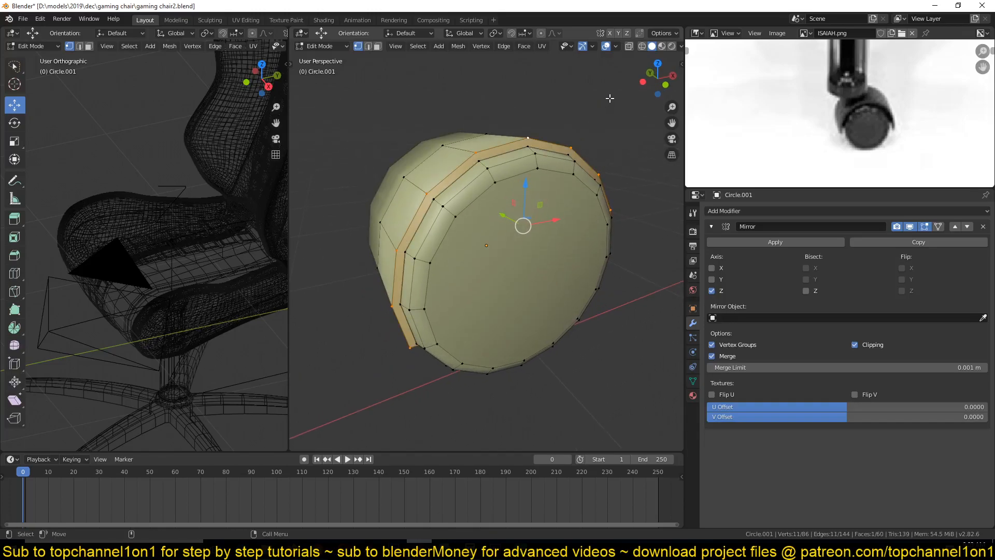
key(i)
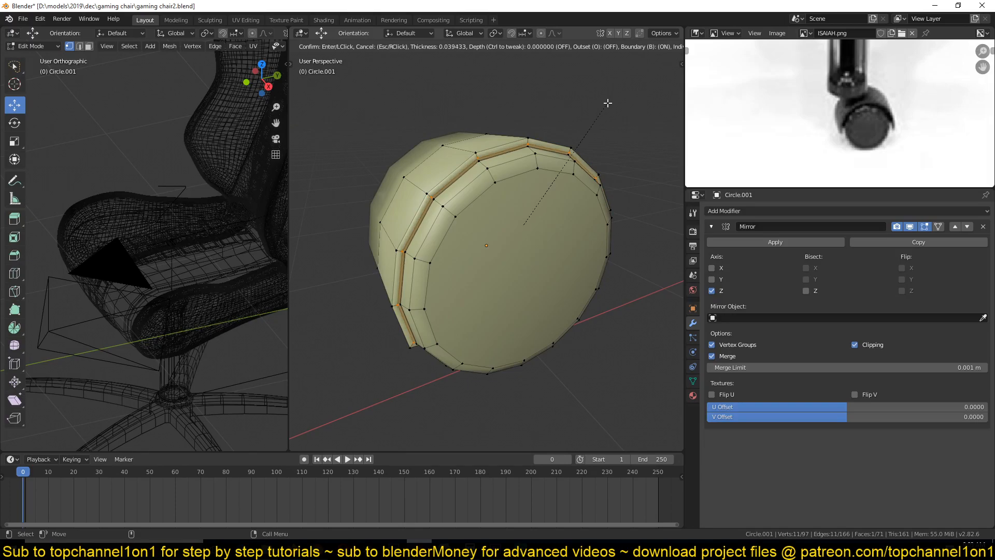
click(608, 103)
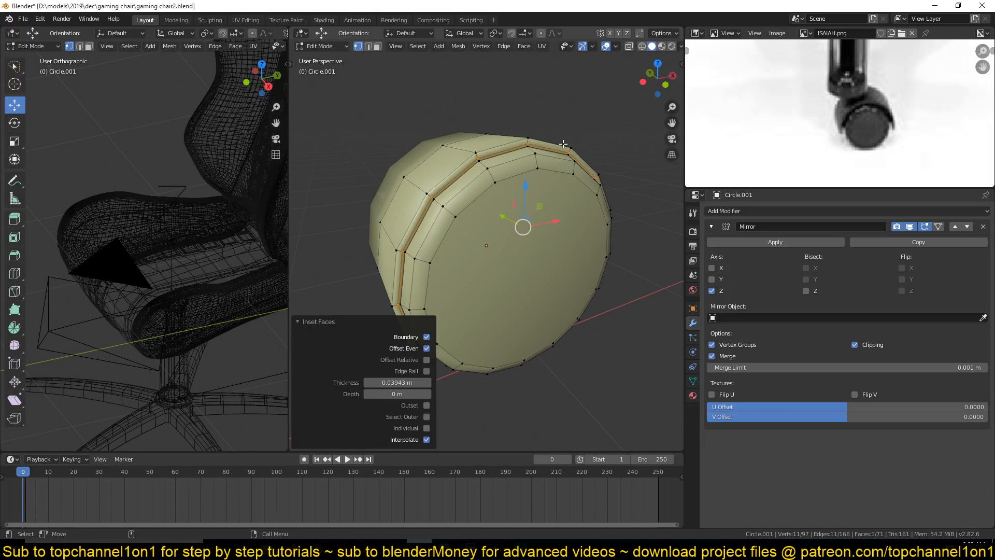
Isolate the linked cover shell, and delete its large inset face and the strip along the straight bottom edge
key(ctrl+l)
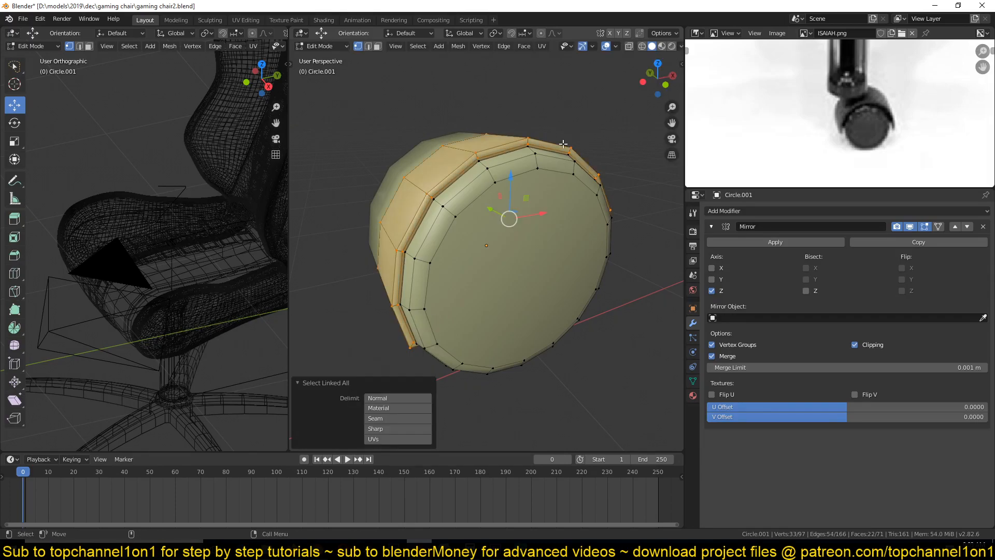
key(3)
middle_drag(563, 144, 482, 259)
click(477, 267)
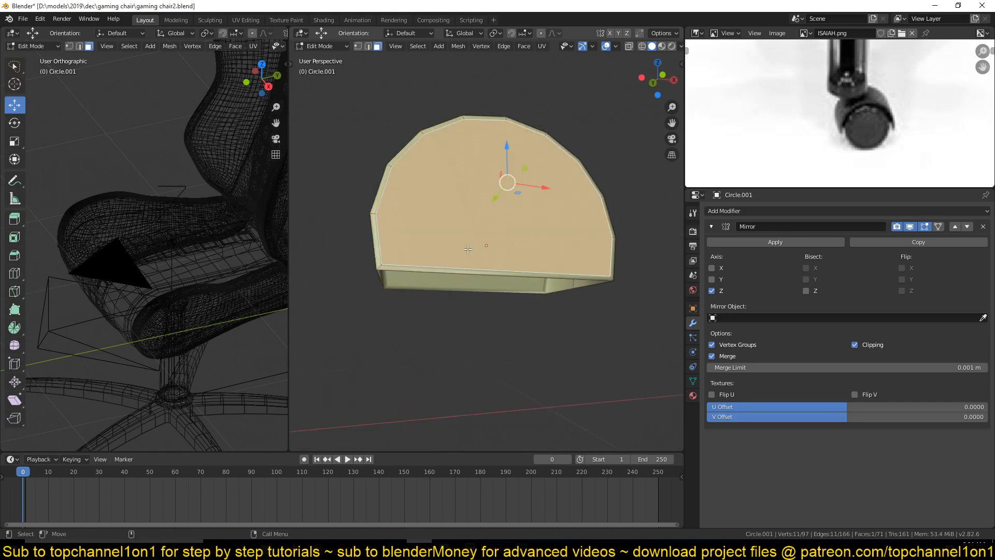
key(x)
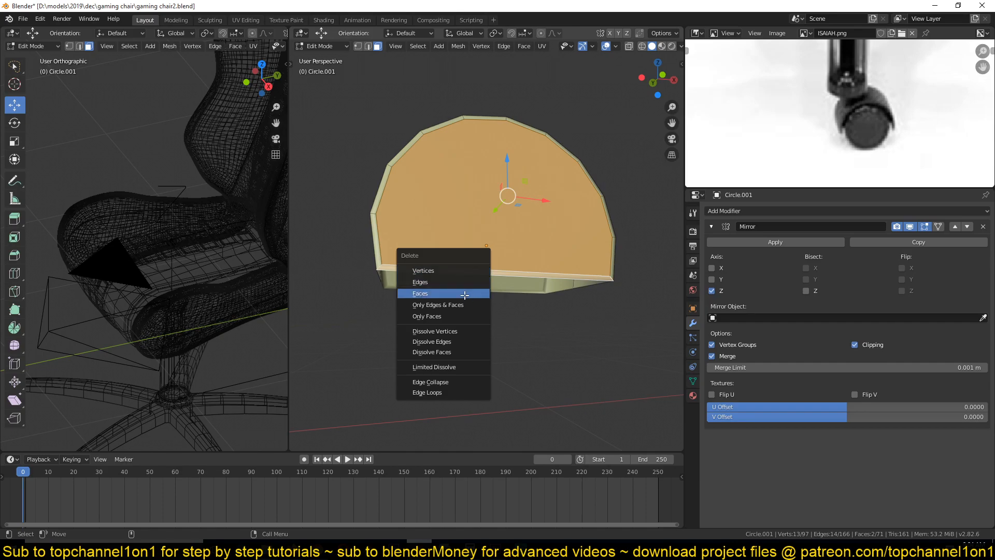
click(464, 292)
Apply the Mirror modifier so both halves of the caster become real geometry
key(Tab)
middle_drag(410, 262, 534, 252)
click(546, 249)
key(Tab)
key(Tab)
click(807, 242)
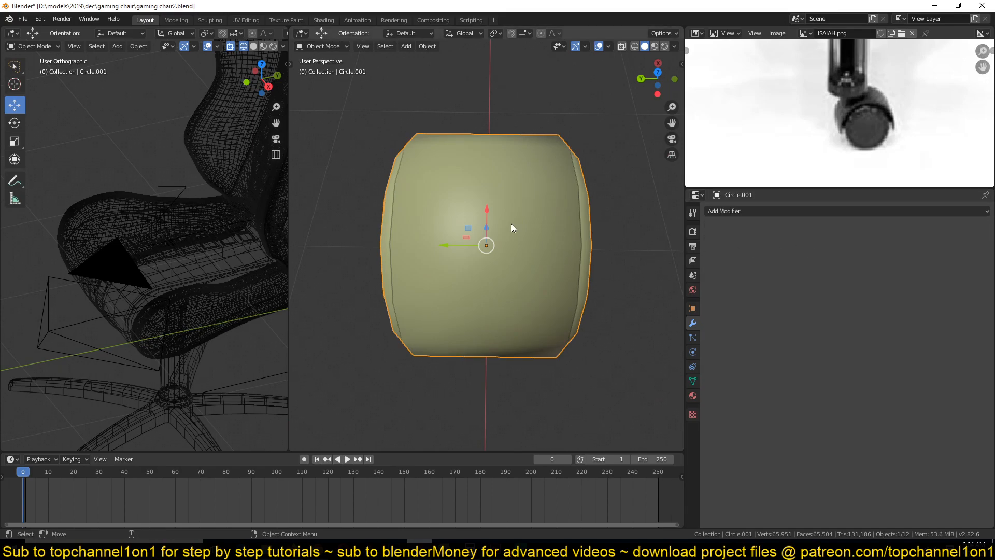
Reveal all hidden caster geometry, clear the selection, and place the 3D cursor just above the cover in front view
key(KP_1)
shift+middle_drag(505, 229, 528, 296)
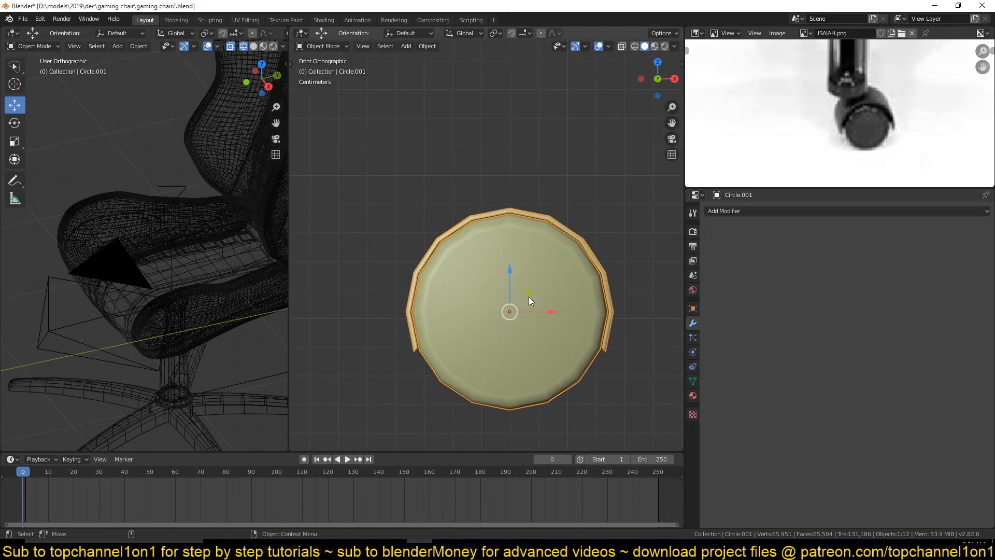
key(Tab)
key(alt+h)
key(alt+a)
shift+right_click(493, 194)
Add a cylinder with 8 vertices at the 3D cursor inside the caster mesh
key(shift+a)
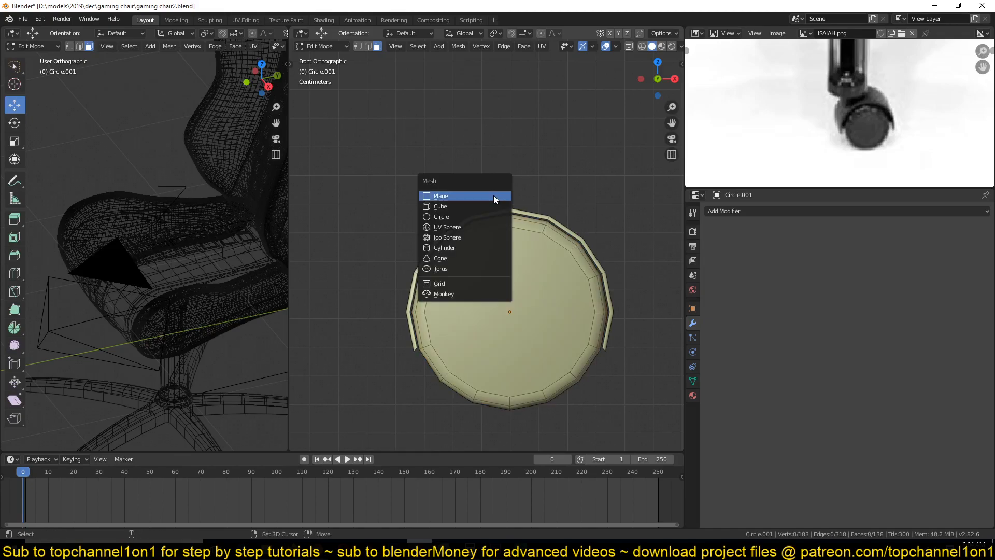
click(463, 242)
click(395, 318)
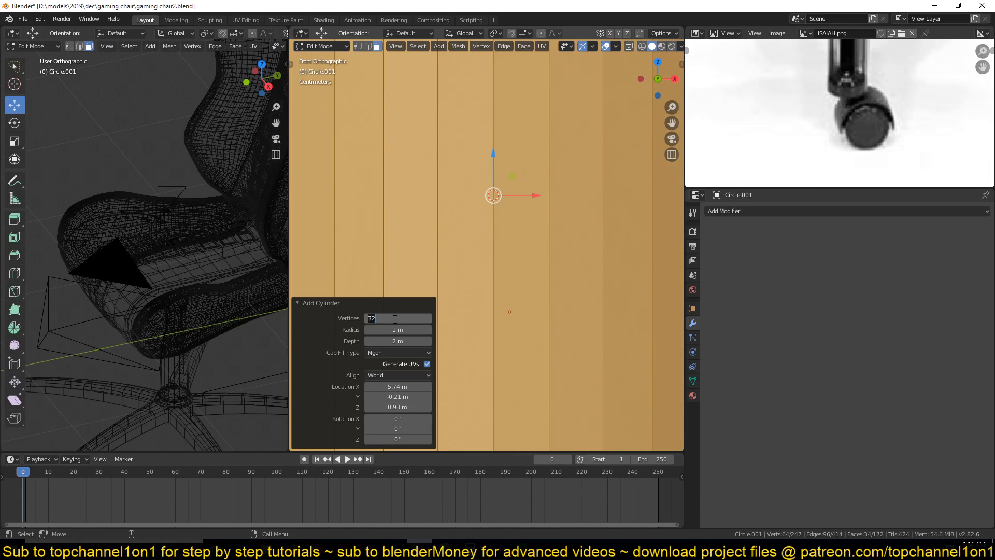
key(Return)
key(s)
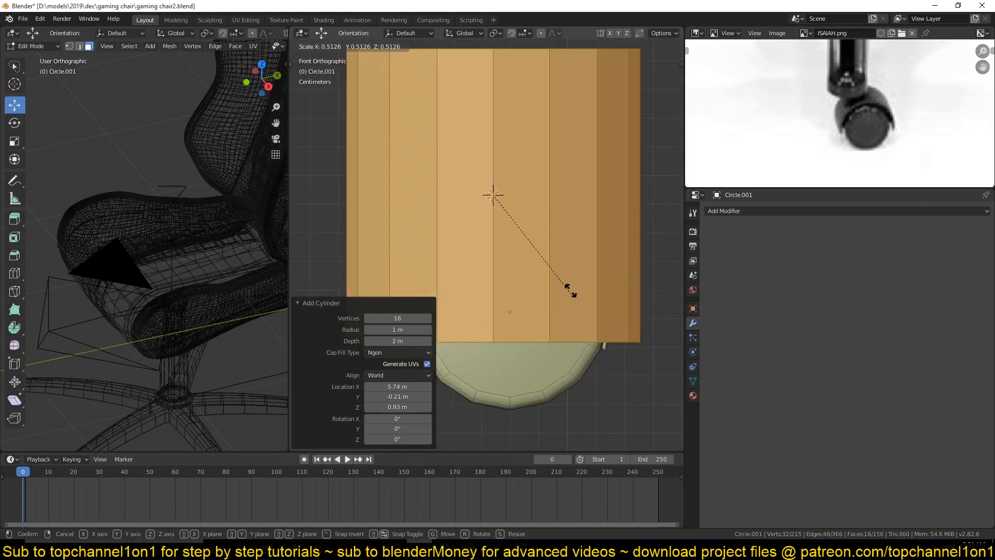
right_click(518, 192)
click(402, 317)
text(/2)
key(Return)
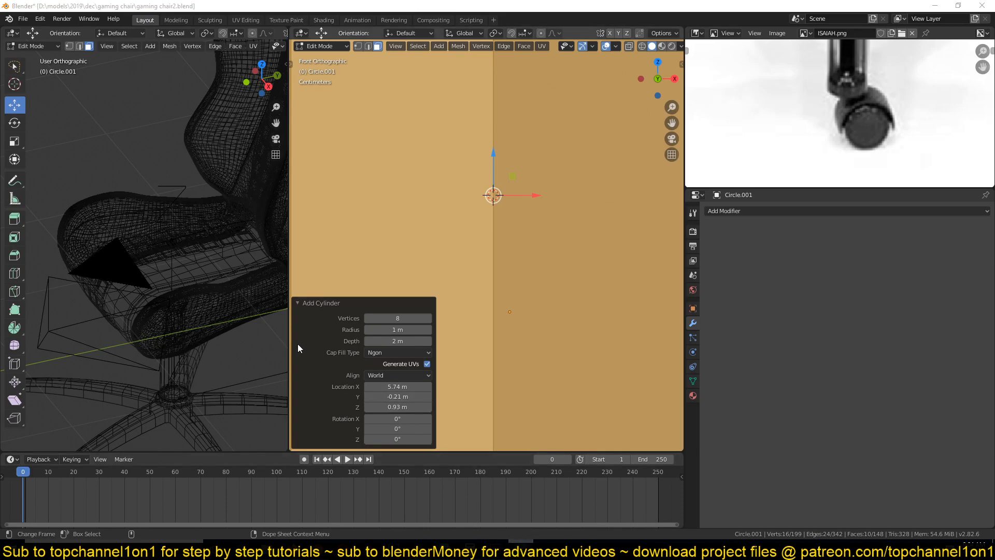
Scale the new cylinder by 0.105
scroll(644, 301, down, 5)
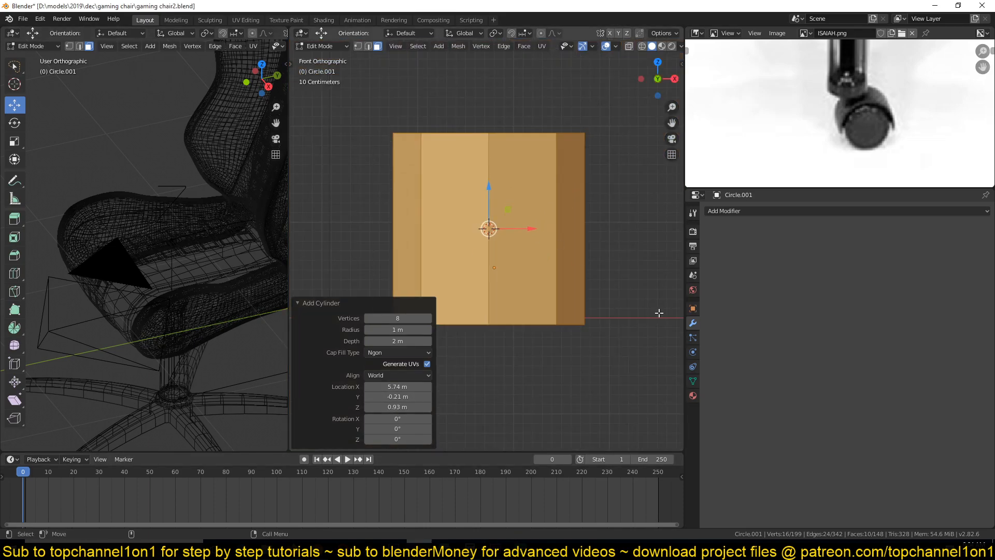
text(s.105)
key(Return)
Move the small cylinder 0.212 m along Y in top view to center it across the caster's width
key(KP_7)
scroll(497, 243, up, 5)
key(g)
key(y)
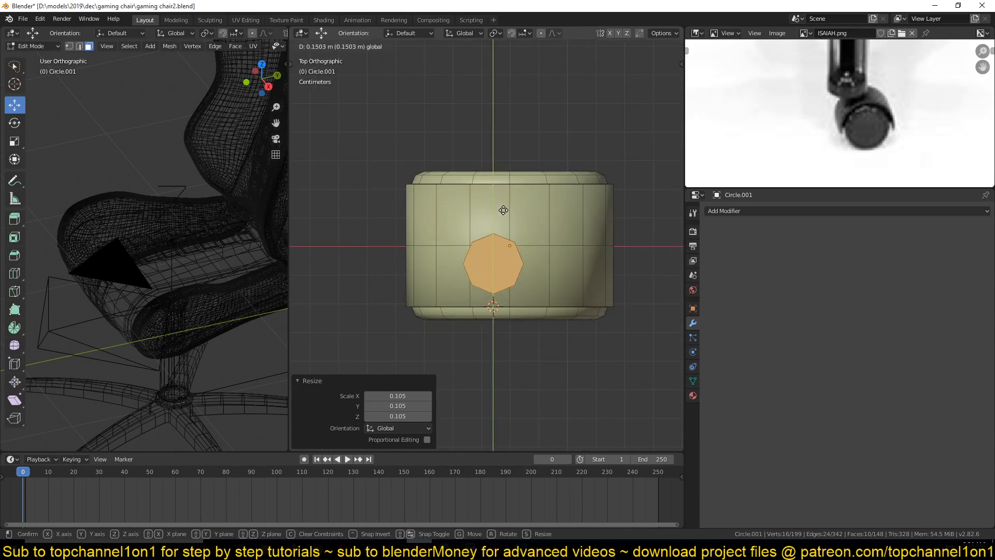
click(509, 198)
scroll(509, 198, up, 7)
scroll(585, 260, down, 5)
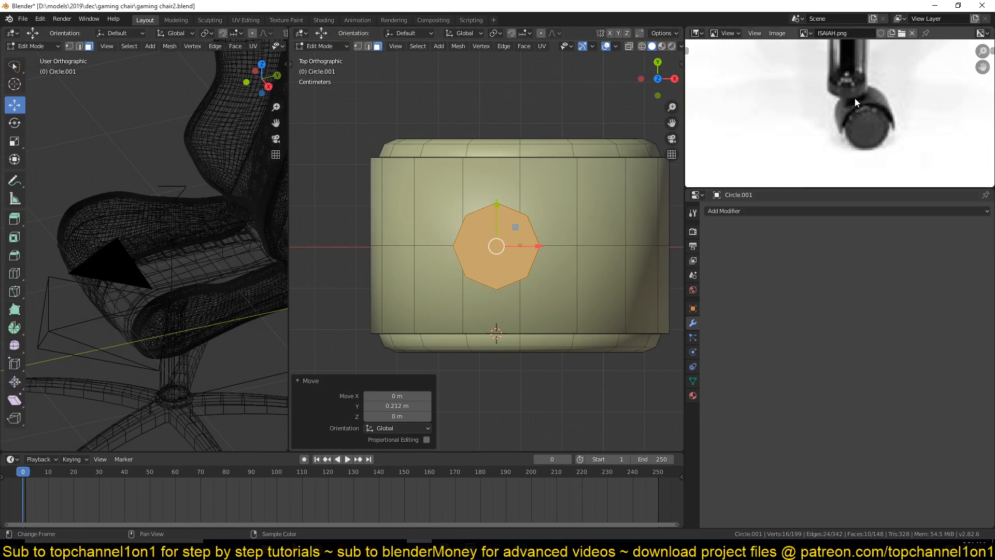
scroll(567, 274, up, 2)
scroll(567, 274, up, 5)
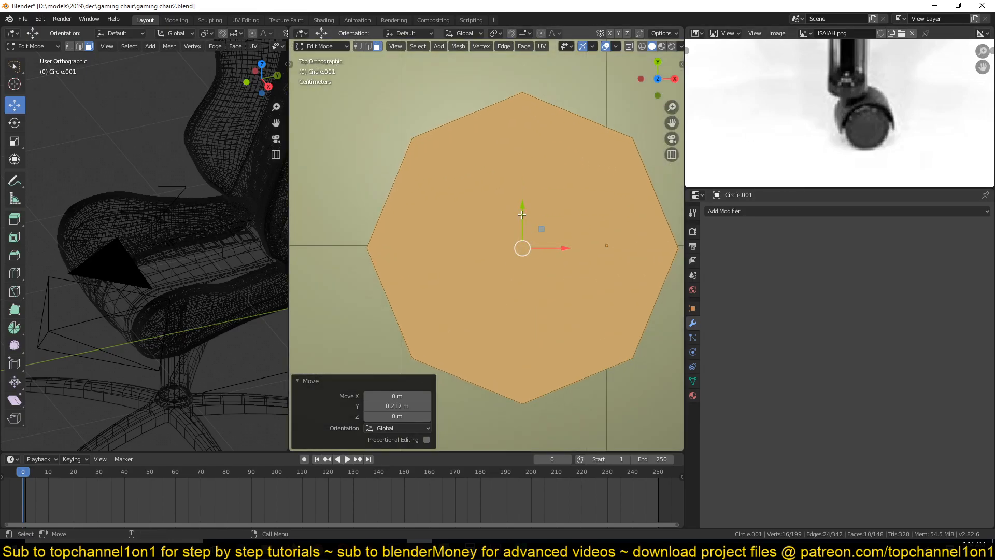
Nudge the small cylinder another 0.00175 m along Y in top view to finish centering it on the cover
key(g)
drag(529, 210, 532, 208)
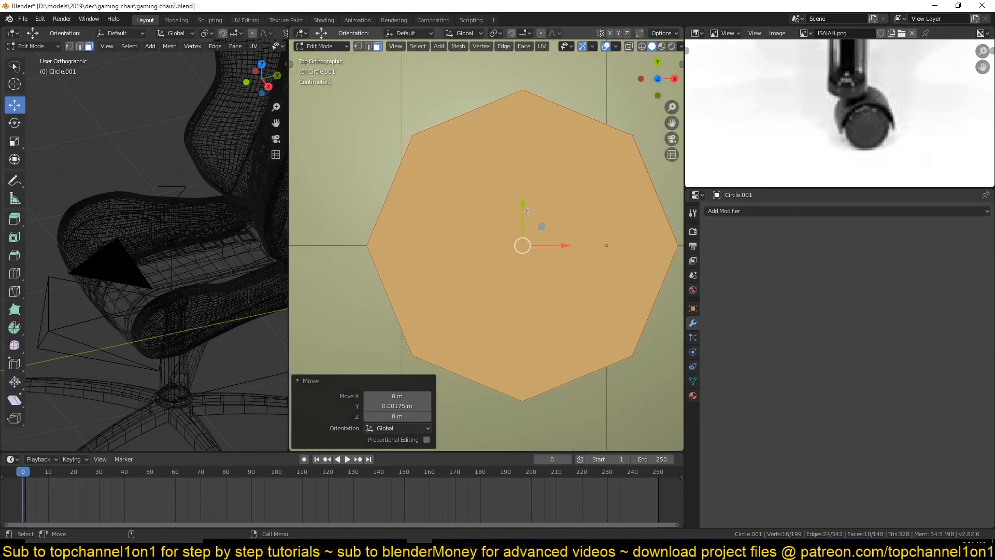
key(z)
click(353, 238)
scroll(467, 284, down, 5)
scroll(466, 284, down, 4)
middle_drag(466, 284, 488, 208)
key(z)
click(565, 259)
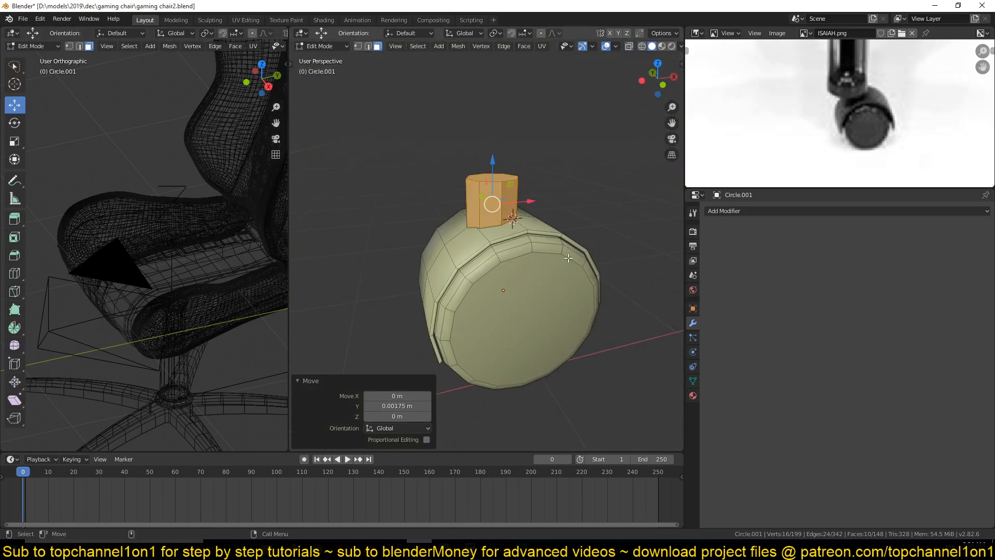
Fuse the selected cylinder with the cover using Intersect (Boolean) set to Union
scroll(567, 261, up, 3)
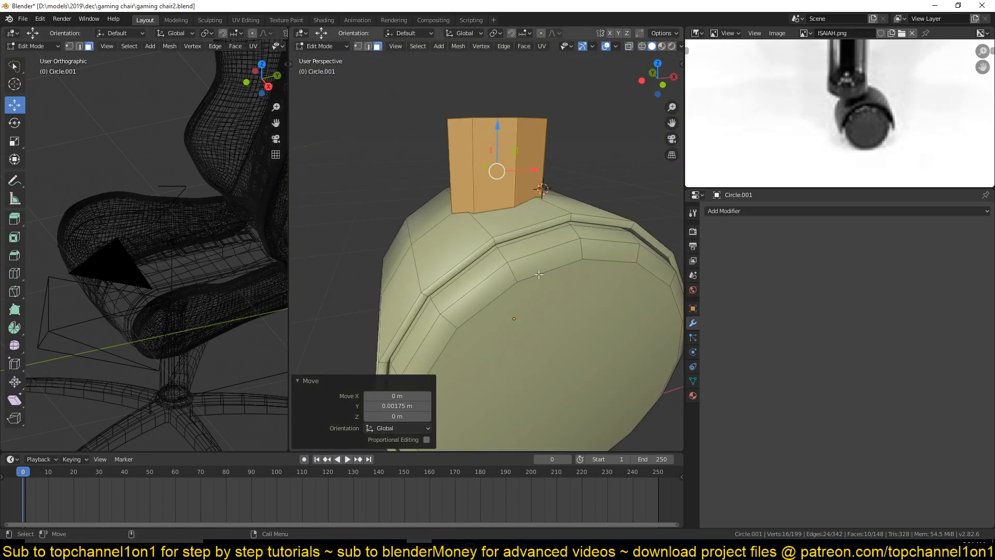
click(523, 46)
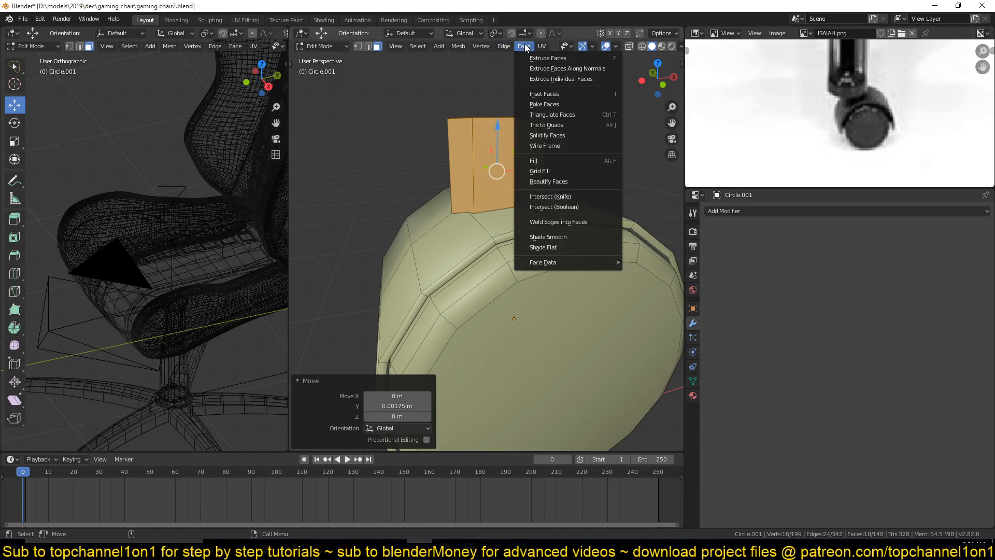
click(568, 207)
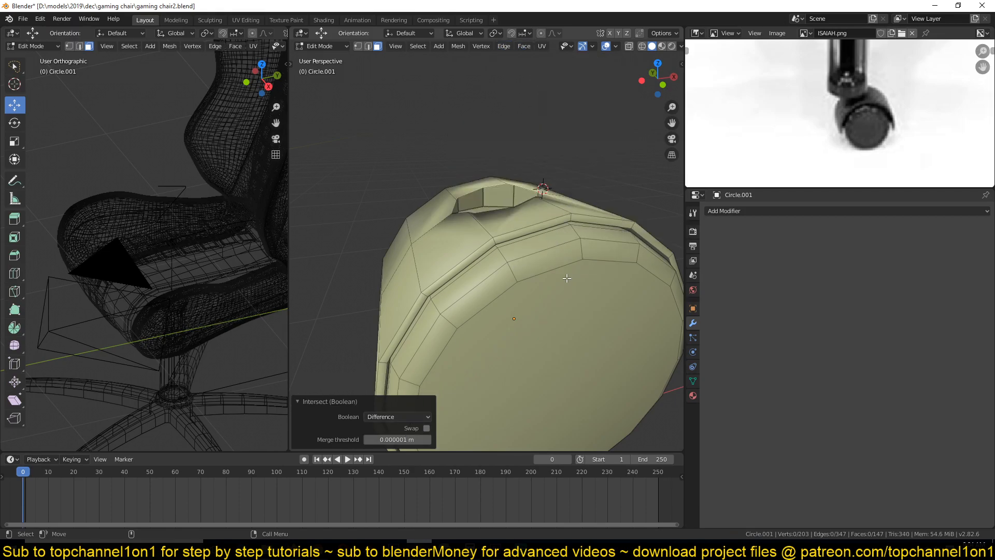
middle_drag(556, 192, 479, 210)
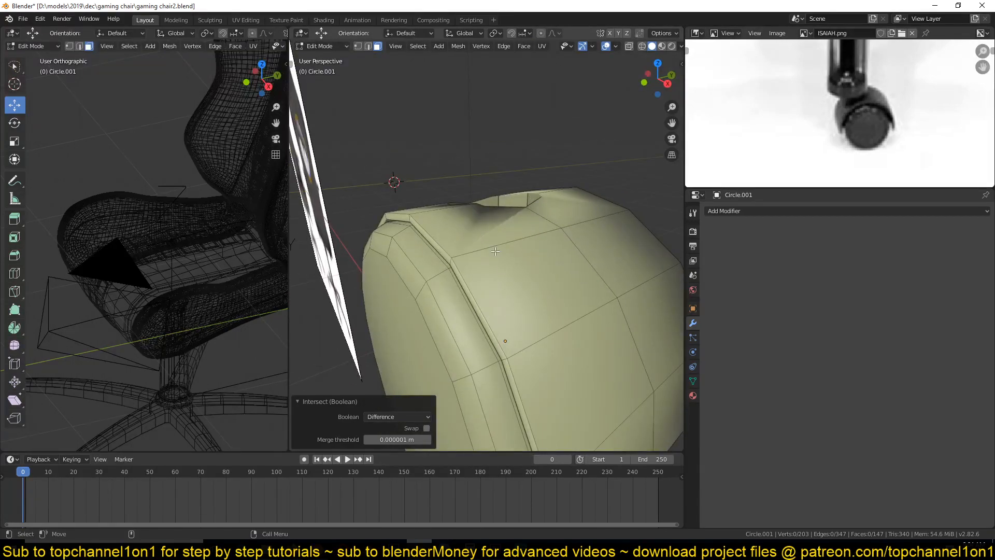
click(380, 417)
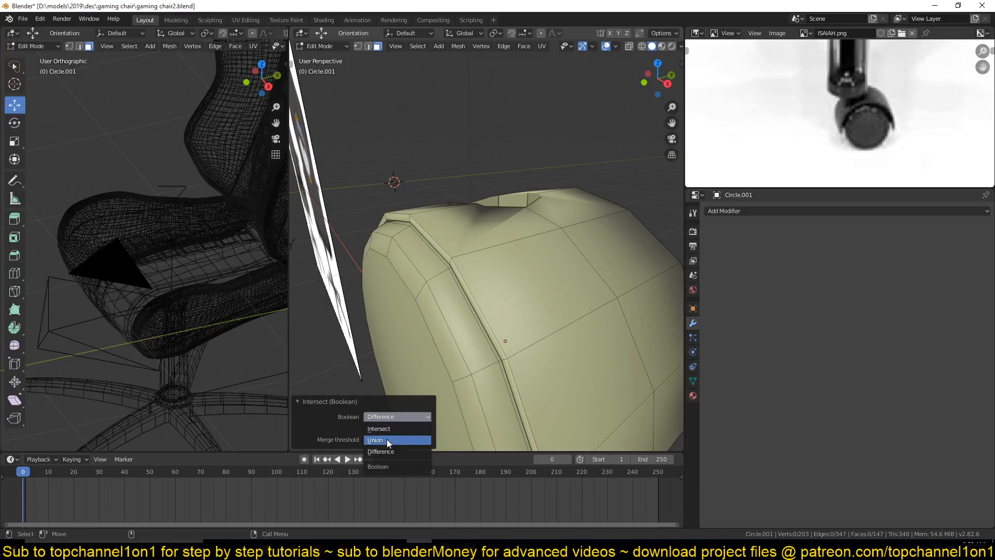
click(387, 440)
Switch to vertex selection and examine the inside of the fused stem and cover in wireframe
mouse_move(518, 290)
middle_down()
mouse_move(567, 257)
mouse_move(588, 274)
middle_up()
scroll(570, 260, up, 2)
key(1)
key(z)
click(501, 225)
scroll(457, 210, up, 3)
middle_drag(457, 210, 497, 302)
click(471, 328)
key(h)
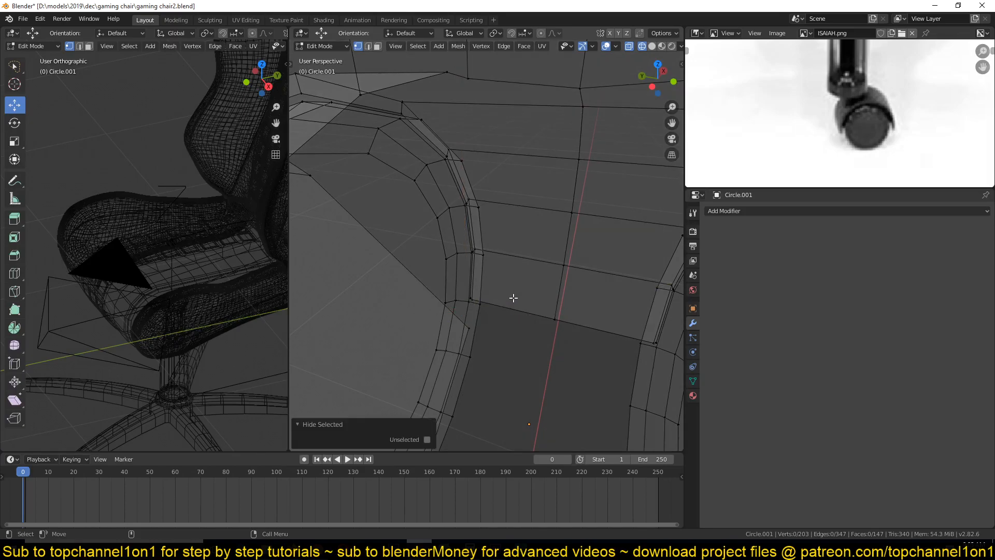
key(alt+h)
Merge all vertices of the caster mesh by distance with a merge distance of 0.0101 m
key(a)
key(KP_Decimal)
key(shift+z)
right_click(518, 222)
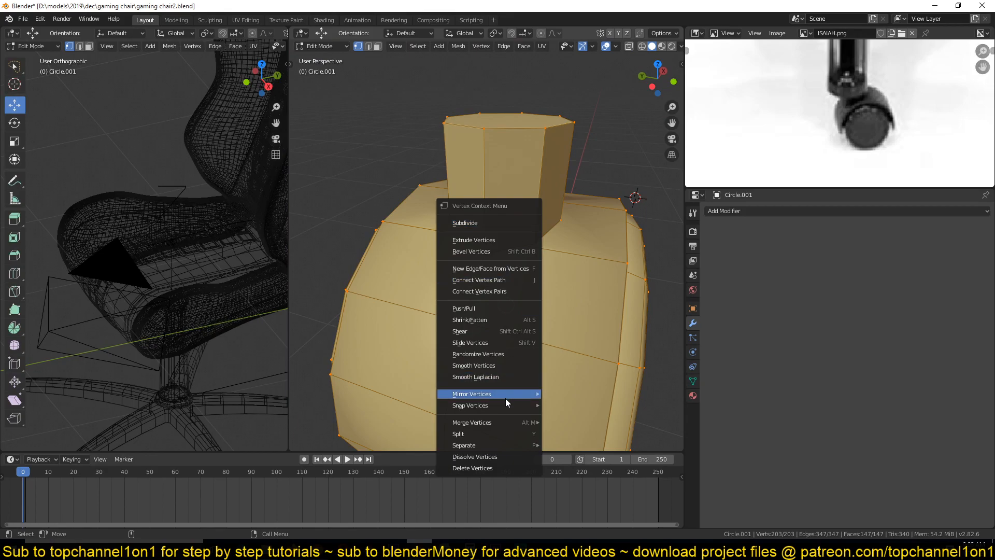
mouse_move(505, 421)
click(580, 482)
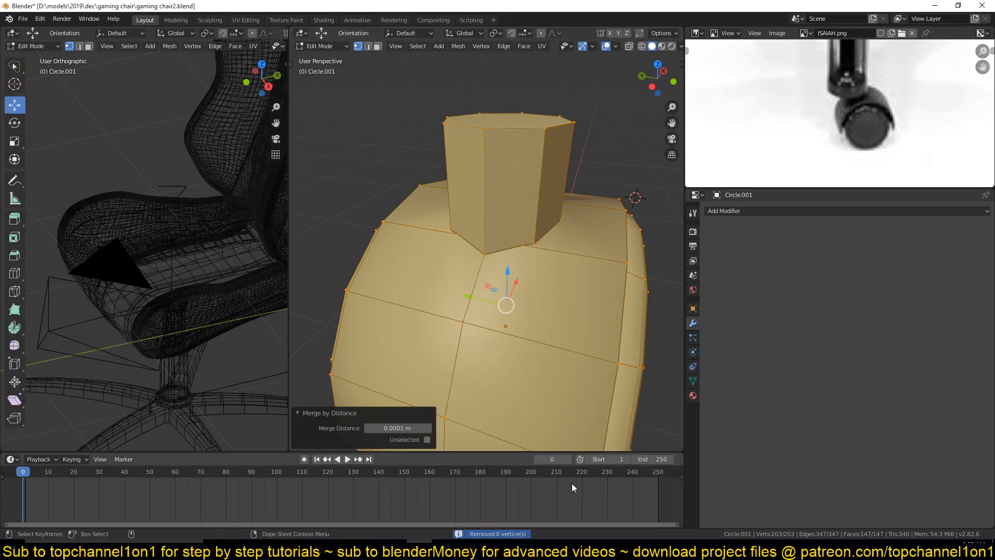
click(427, 430)
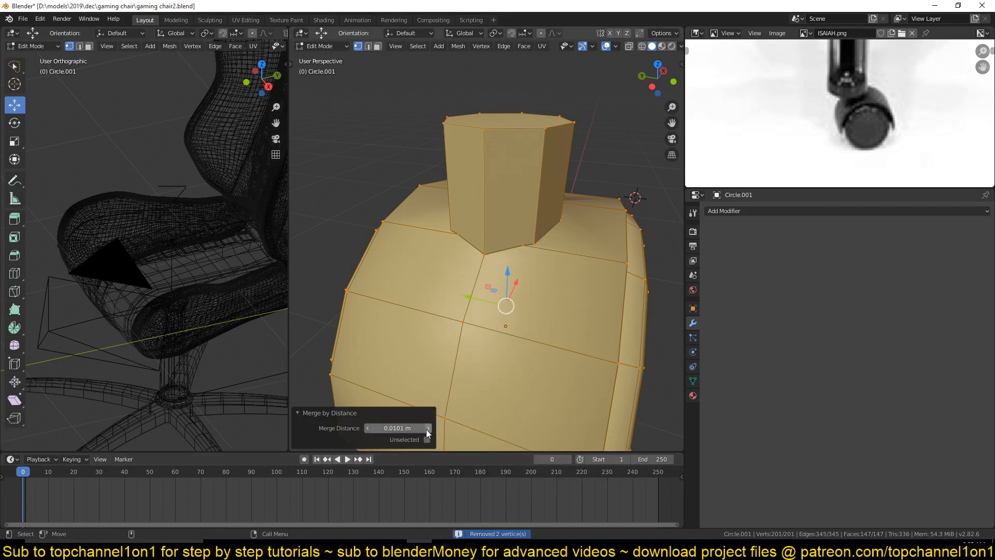
Merge the first two stray vertices around the stem's base into their neighbouring corner vertices
middle_drag(653, 255, 612, 271)
scroll(595, 274, up, 4)
key(alt+a)
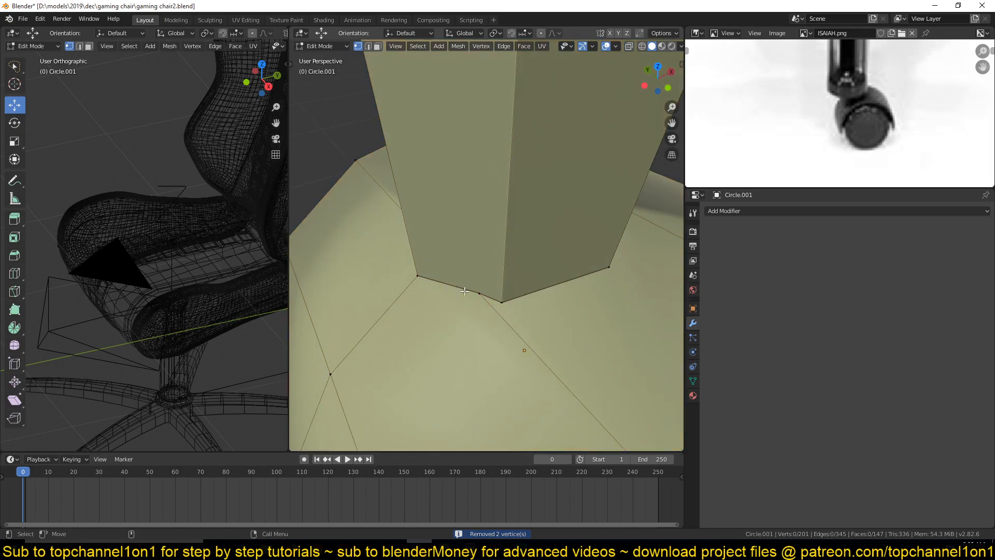
key(m)
click(520, 313)
middle_drag(520, 313, 529, 252)
click(510, 248)
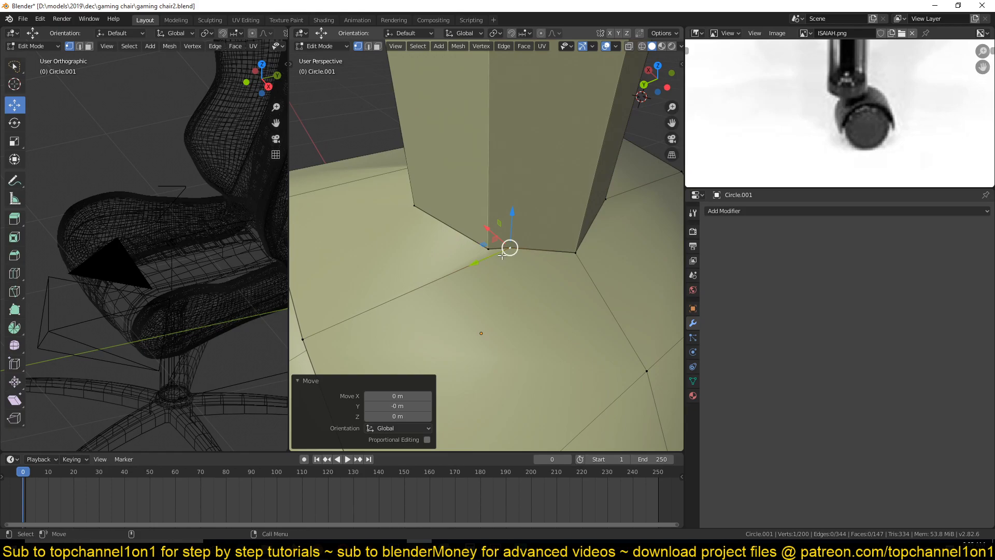
key(w)
shift+click(489, 250)
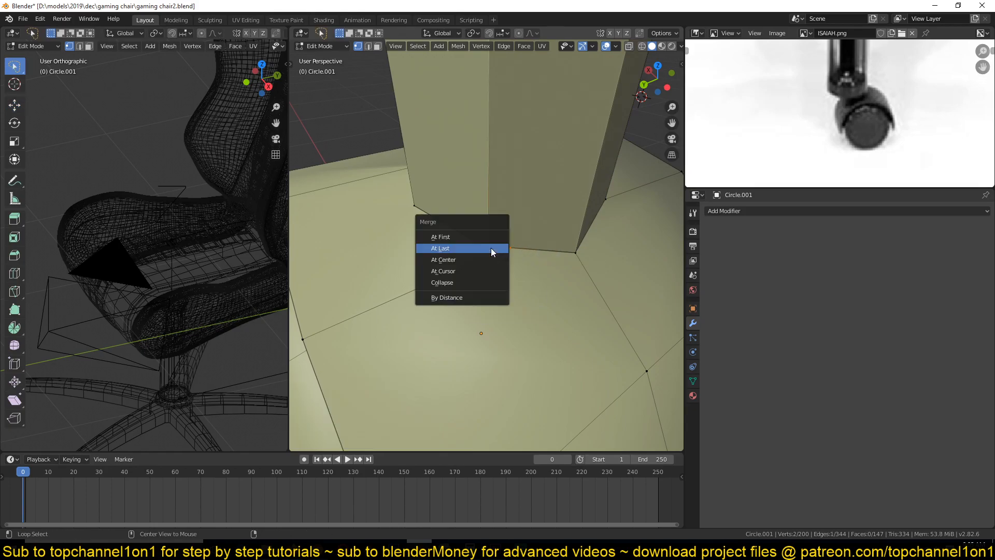
key(alt+m)
click(491, 249)
Merge the remaining two stray vertices at the stem's base into the adjacent stem corners
middle_drag(436, 251, 535, 252)
click(455, 233)
shift+click(432, 236)
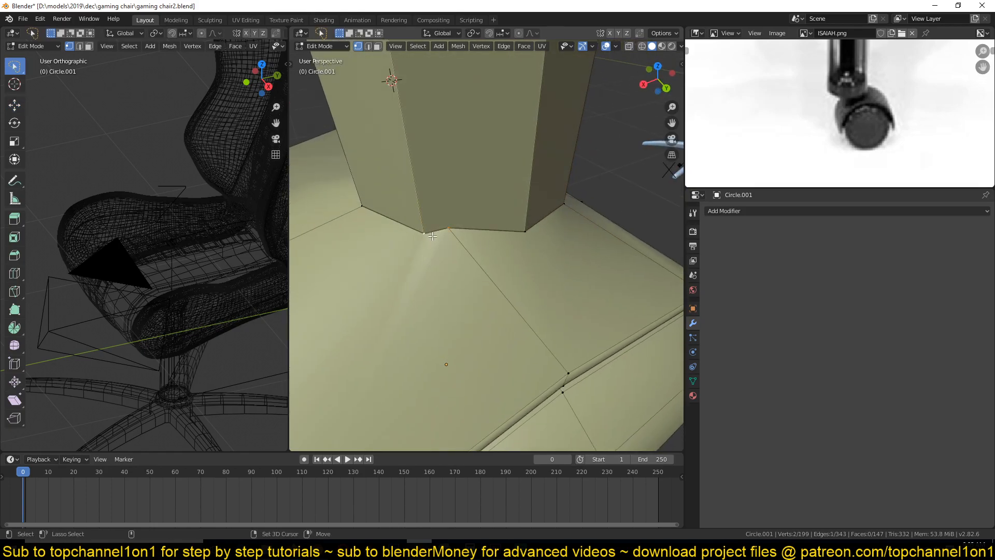
key(shift+r)
middle_drag(404, 249, 518, 247)
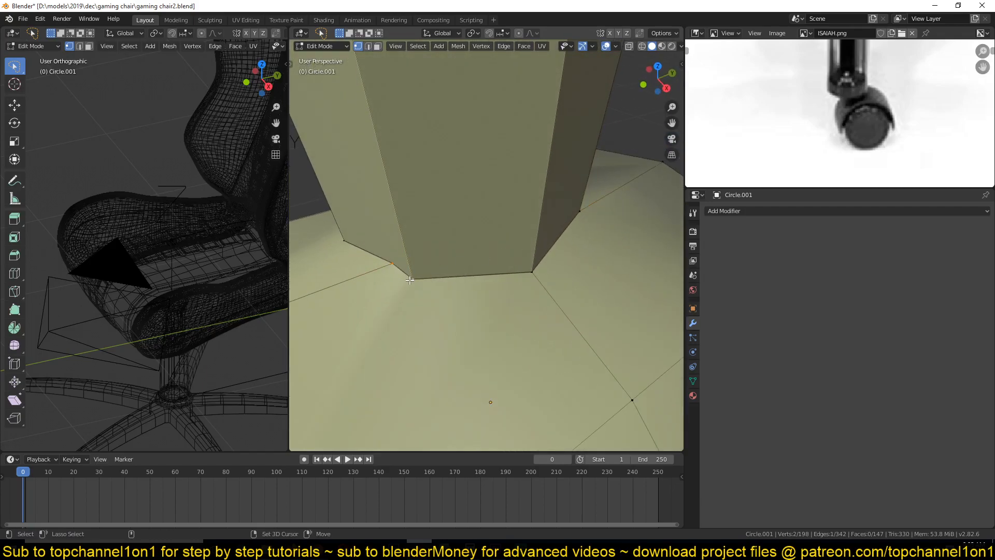
key(m)
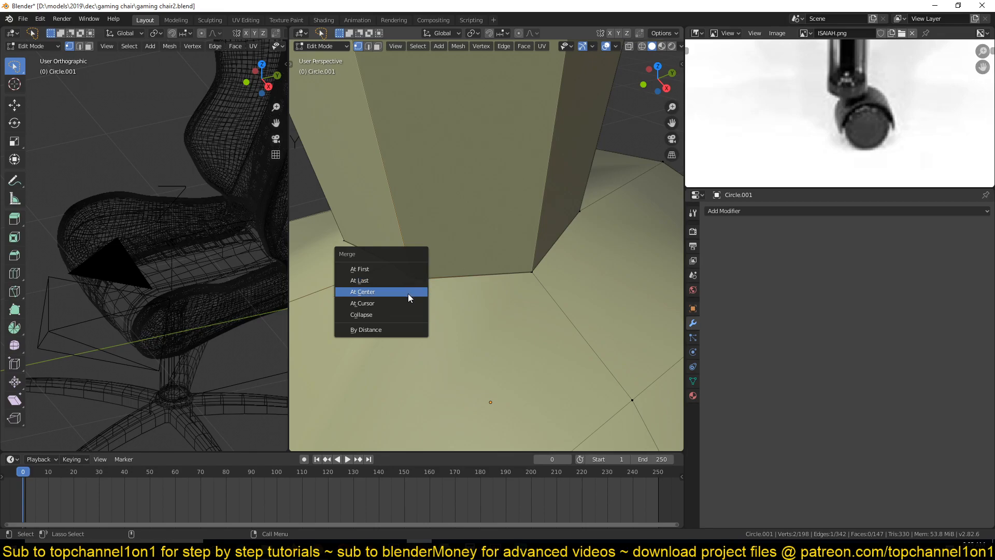
click(408, 283)
scroll(417, 282, down, 6)
middle_drag(421, 282, 545, 273)
Apply smooth shading to the whole caster object and return to mesh editing
key(Tab)
middle_drag(577, 207, 515, 278)
right_click(534, 206)
click(535, 207)
click(526, 212)
right_click(524, 212)
click(524, 211)
scroll(515, 278, up, 3)
key(Tab)
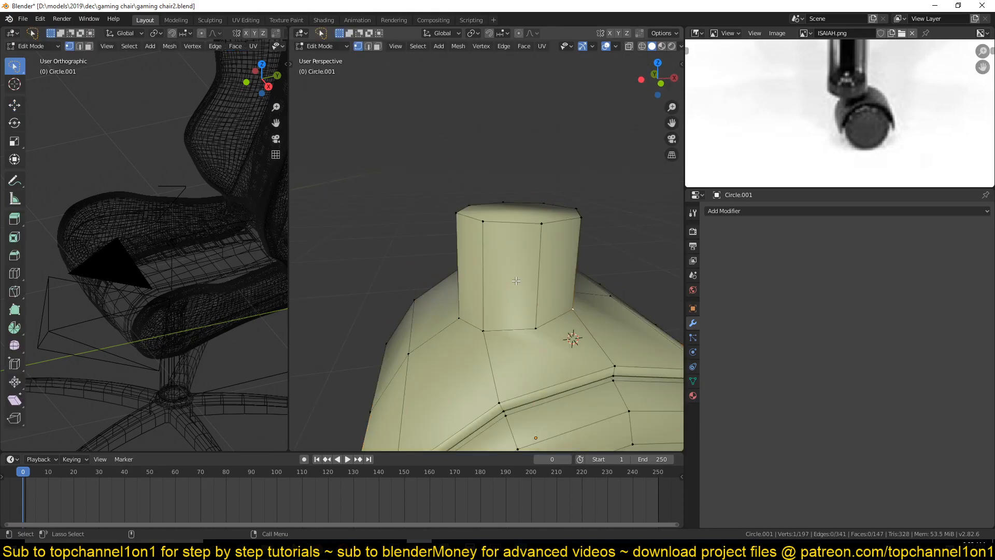
Select the edge loop around the stem's base, mark it sharp, and return to Object Mode
click(559, 320)
middle_drag(558, 319, 476, 313)
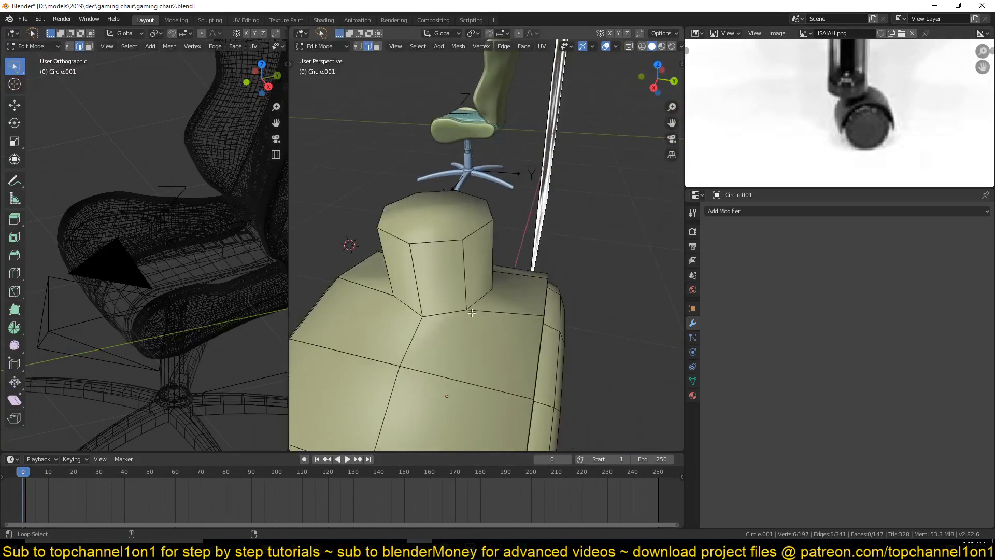
middle_drag(408, 315, 567, 330)
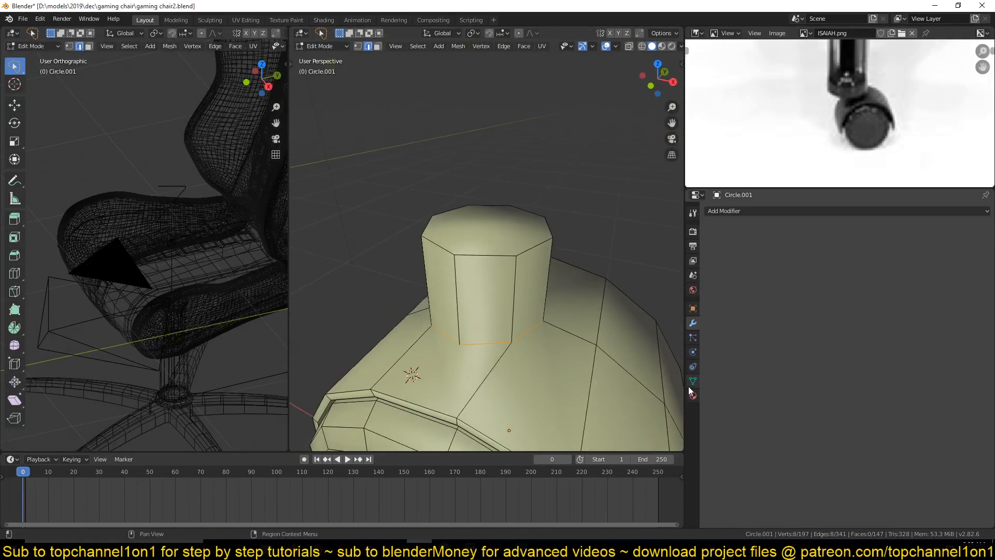
right_click(502, 255)
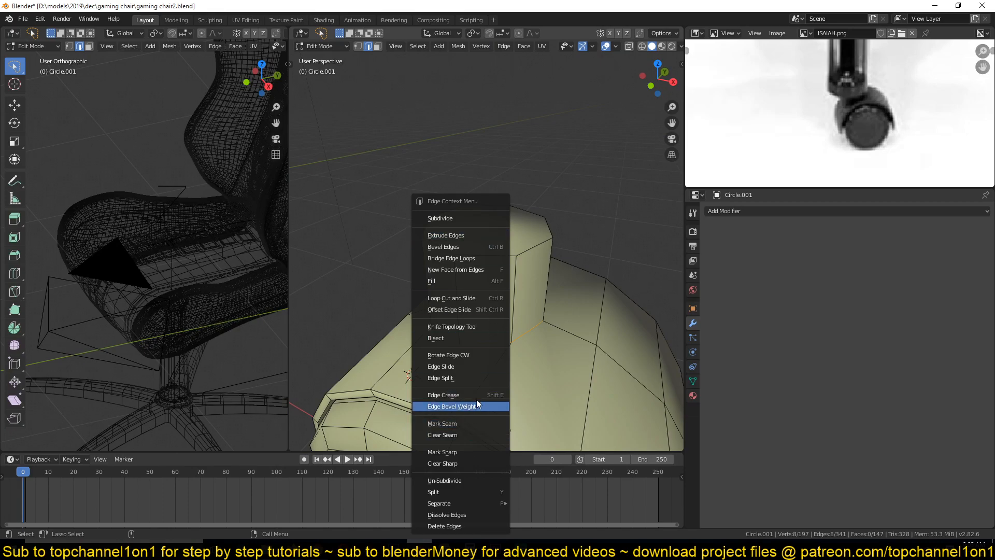
click(475, 453)
key(Tab)
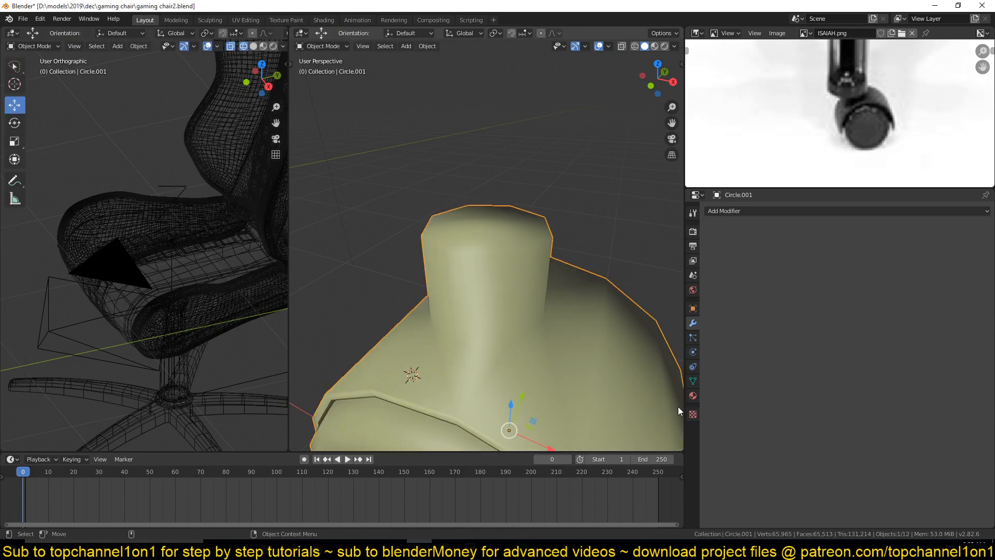
Enable Auto Smooth on the caster with an angle of 60° and deselect it
click(693, 381)
click(722, 400)
middle_drag(513, 329, 412, 304)
click(895, 415)
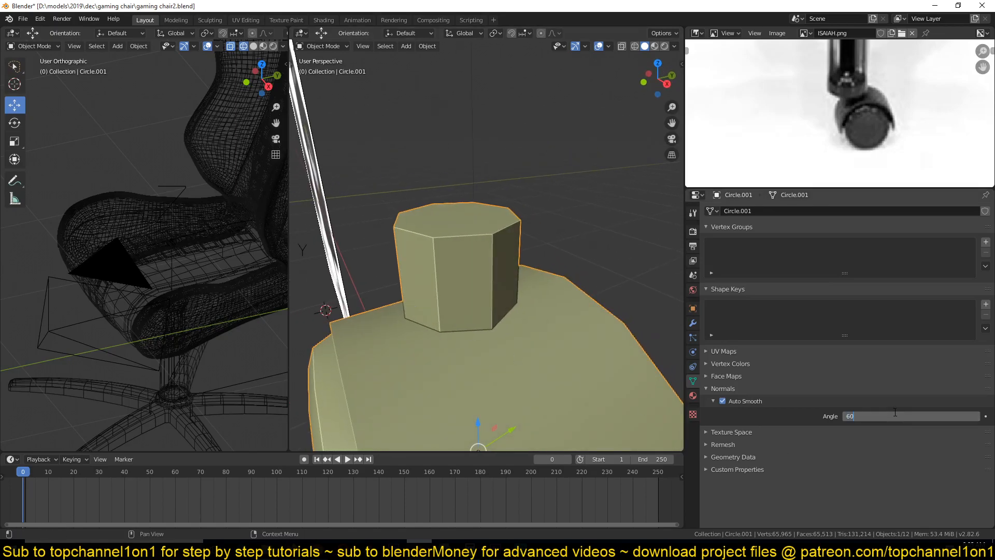
text(60)
key(Return)
mouse_move(484, 234)
middle_down()
mouse_move(596, 279)
mouse_move(493, 297)
mouse_move(505, 284)
mouse_move(464, 268)
mouse_move(576, 334)
mouse_move(541, 288)
mouse_move(553, 359)
middle_up()
key(alt+a)
scroll(530, 312, down, 2)
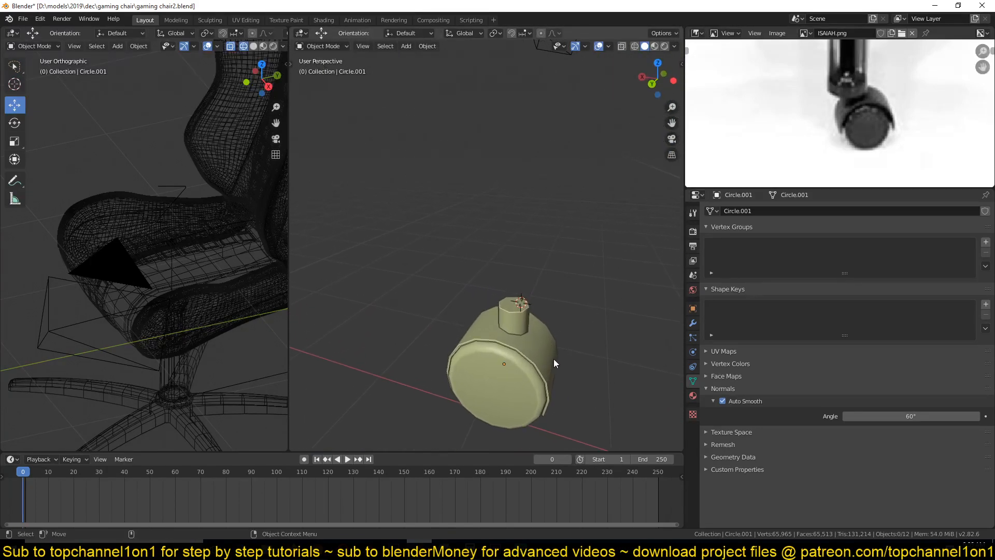
Inset the stem's top face and extrude it upward to form a narrower mounting peg
key(Tab)
scroll(504, 304, up, 2)
click(537, 346)
key(i)
click(574, 276)
key(e)
click(579, 252)
key(Tab)
Snap the 3D cursor to a vertex at the end of one of the chair base's front legs
middle_drag(544, 296, 373, 329)
scroll(564, 320, down, 3)
scroll(556, 324, down, 4)
click(496, 301)
scroll(225, 394, down, 3)
click(214, 337)
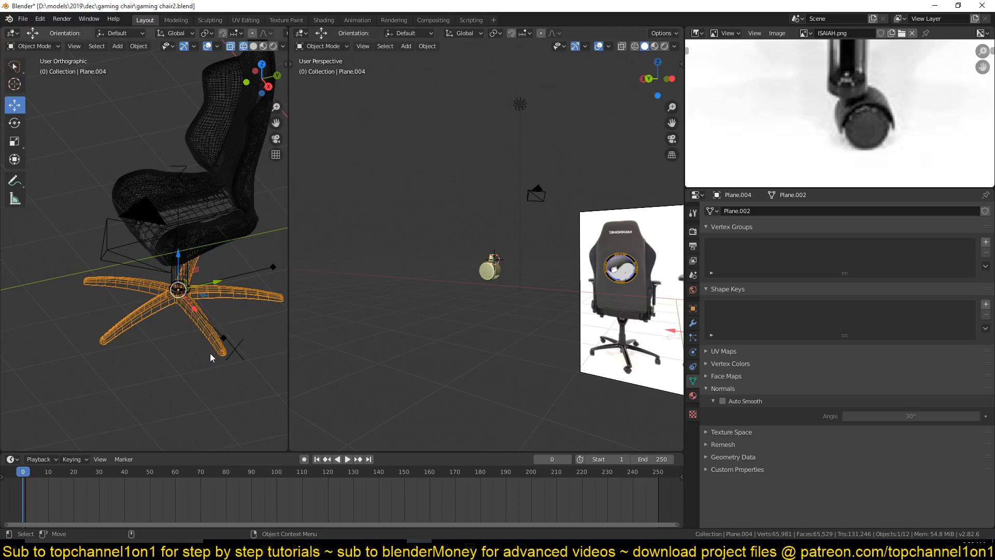
key(Tab)
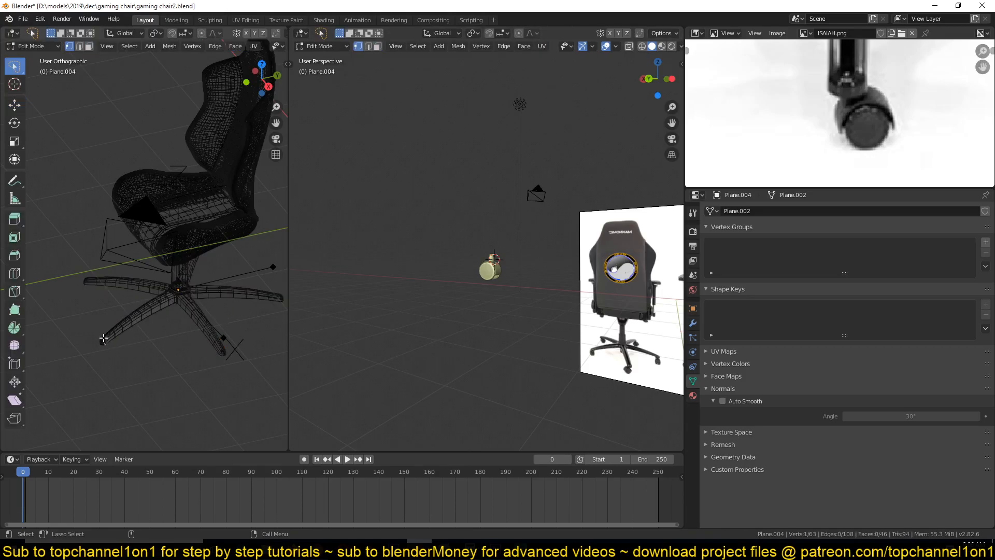
shift+right_click(104, 336)
key(shift+s)
click(165, 404)
key(Tab)
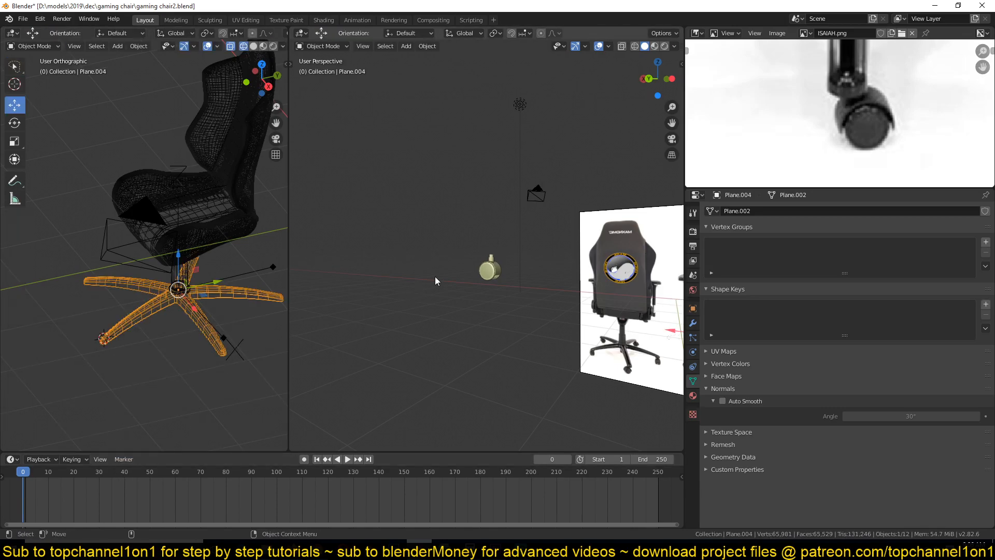
Snap the caster to the 3D cursor and scale it by 0.42 in front view
click(488, 271)
key(shift+s)
click(489, 197)
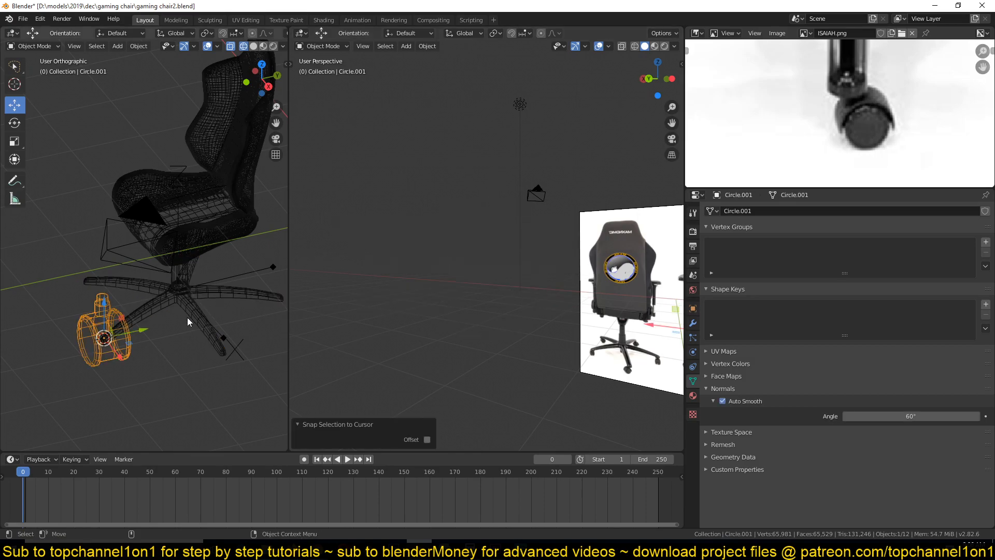
key(KP_1)
key(s)
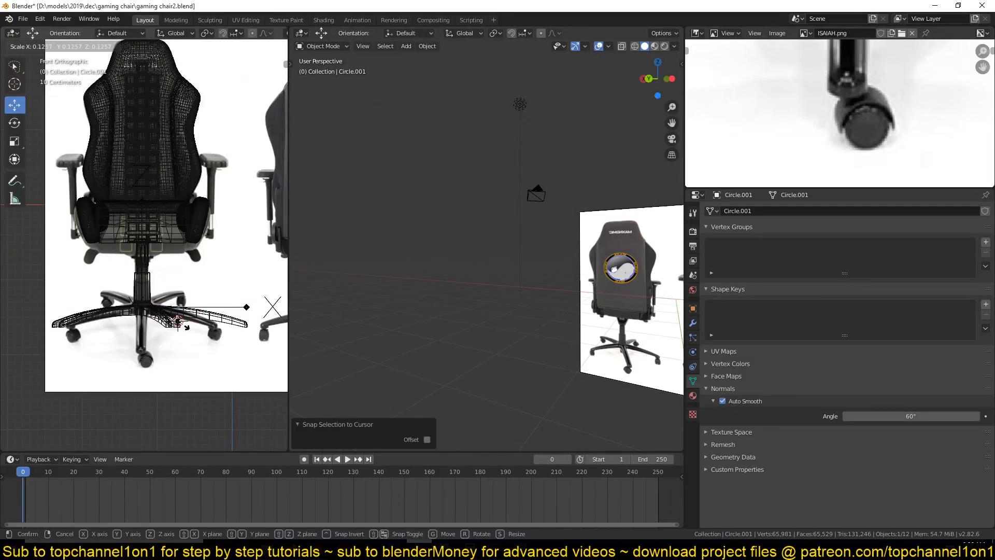
click(196, 326)
Rotate the caster in top view toward the leg's direction and move it -0.0132 m in X and -0.0181 m in Y
key(KP_7)
key(KP_Decimal)
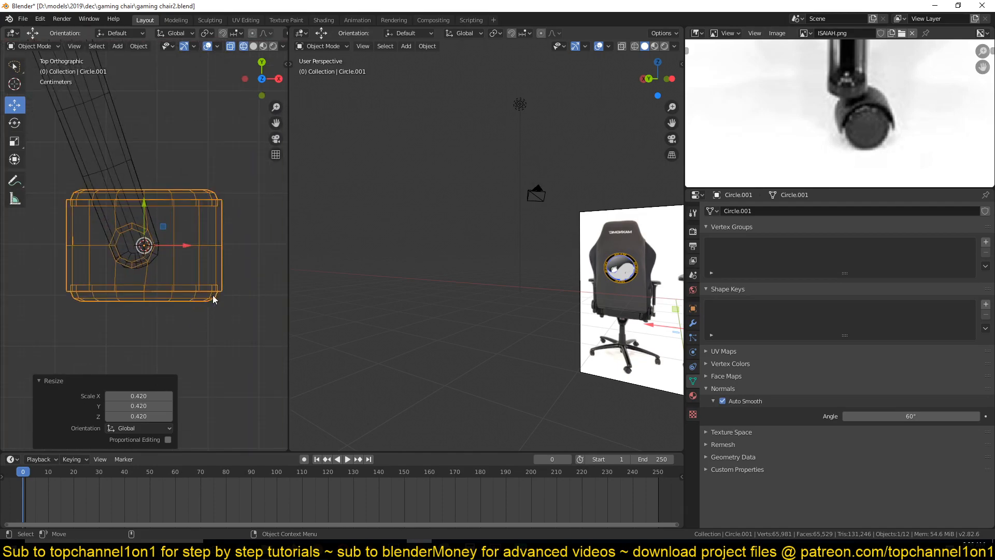
key(r)
click(178, 344)
scroll(173, 253, up, 3)
drag(190, 222, 177, 245)
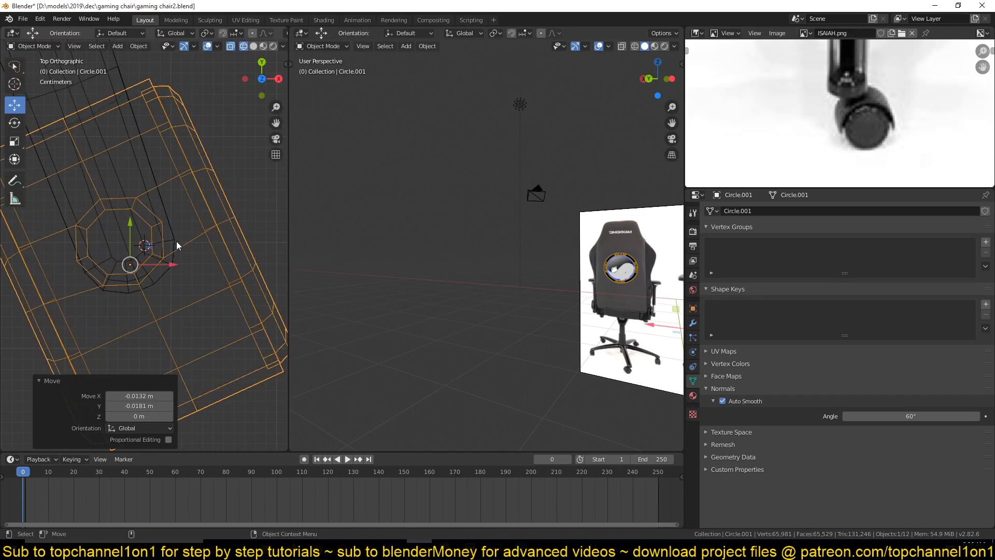
Fine-tune the caster's rotation and position over the leg's end and scale it by 0.562
key(r)
click(209, 247)
key(g)
key(s)
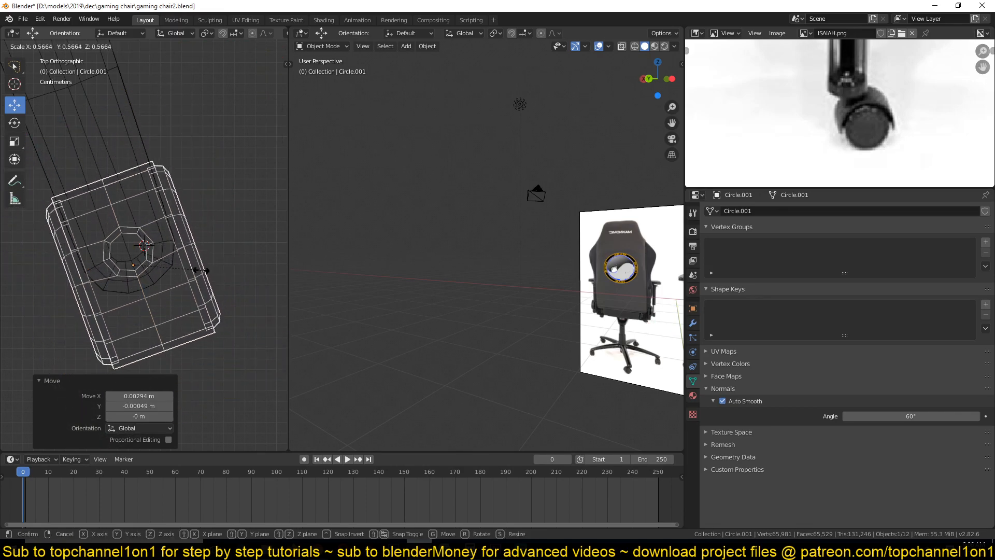
click(201, 275)
Lower the caster in solid-shaded front view so its stem sits beneath the leg's end
key(KP_1)
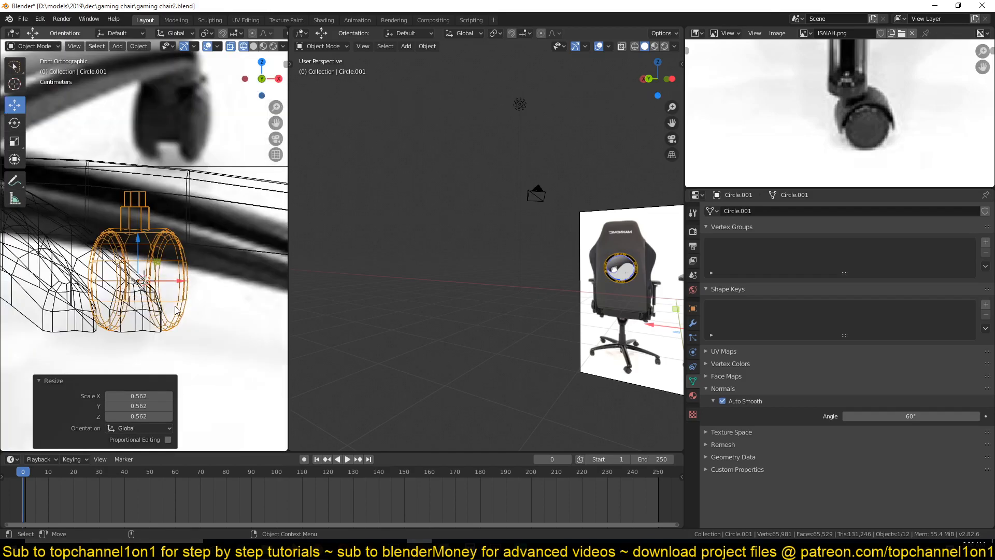
scroll(174, 323, down, 3)
scroll(174, 323, up, 3)
key(z)
click(258, 308)
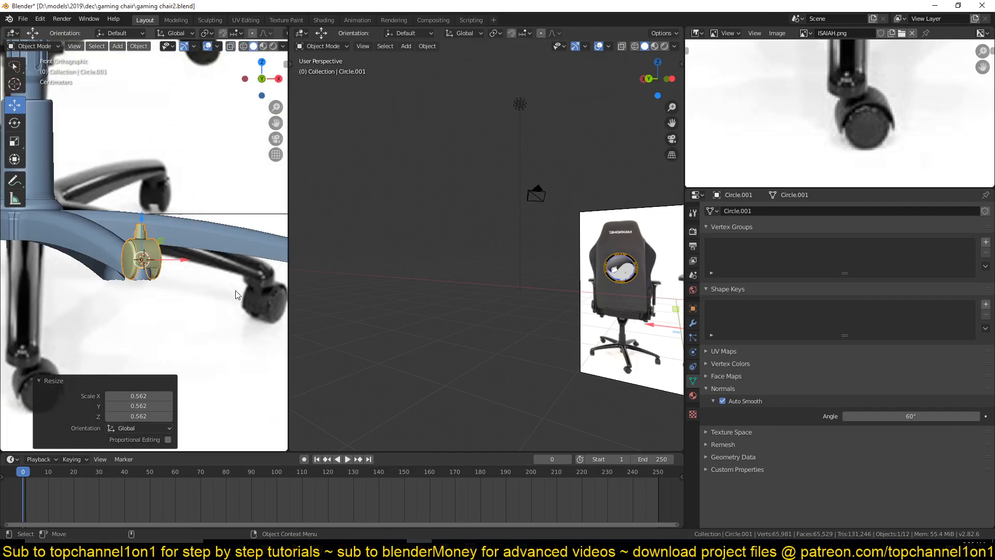
drag(145, 228, 146, 263)
middle_drag(146, 263, 78, 391)
Join the caster into the chair's leg base object and save the file
shift+click(154, 221)
key(ctrl+j)
click(111, 266)
scroll(111, 267, down, 2)
mouse_move(110, 266)
middle_down()
mouse_move(193, 273)
mouse_move(235, 330)
mouse_move(123, 282)
middle_up()
key(ctrl+s)
scroll(124, 281, up, 3)
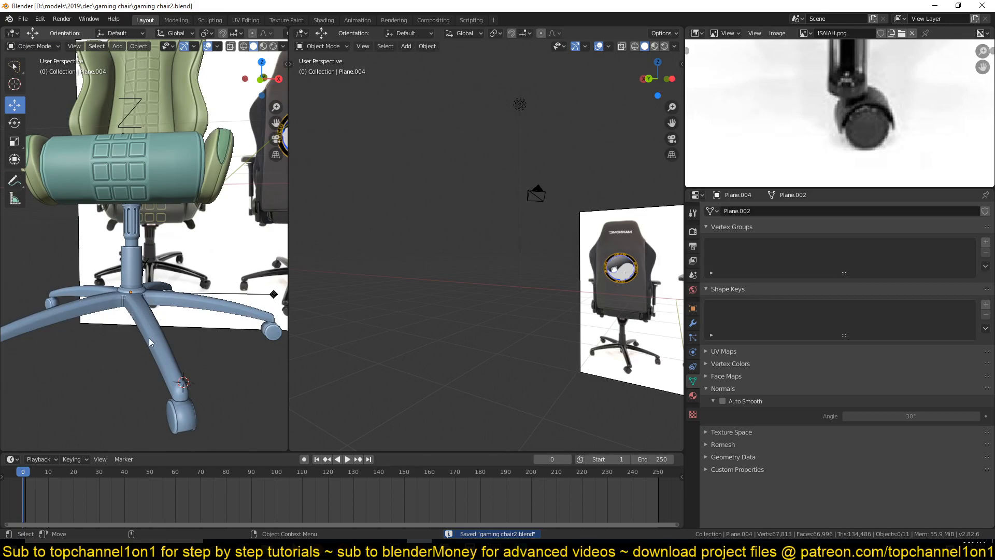
Apply the Mirror and Array modifiers on the chair's leg base object and deselect everything
scroll(150, 341, up, 1)
click(166, 329)
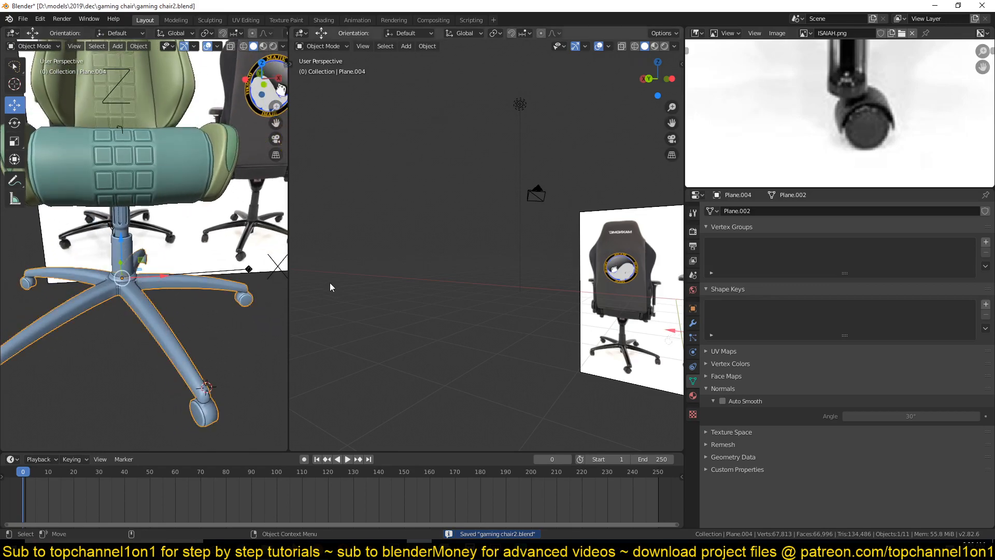
click(692, 323)
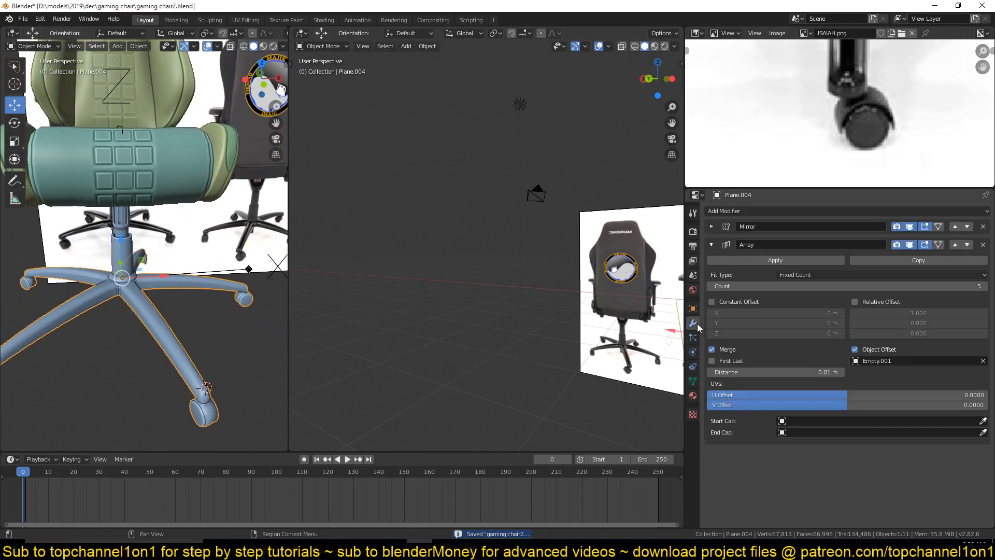
click(713, 228)
click(729, 240)
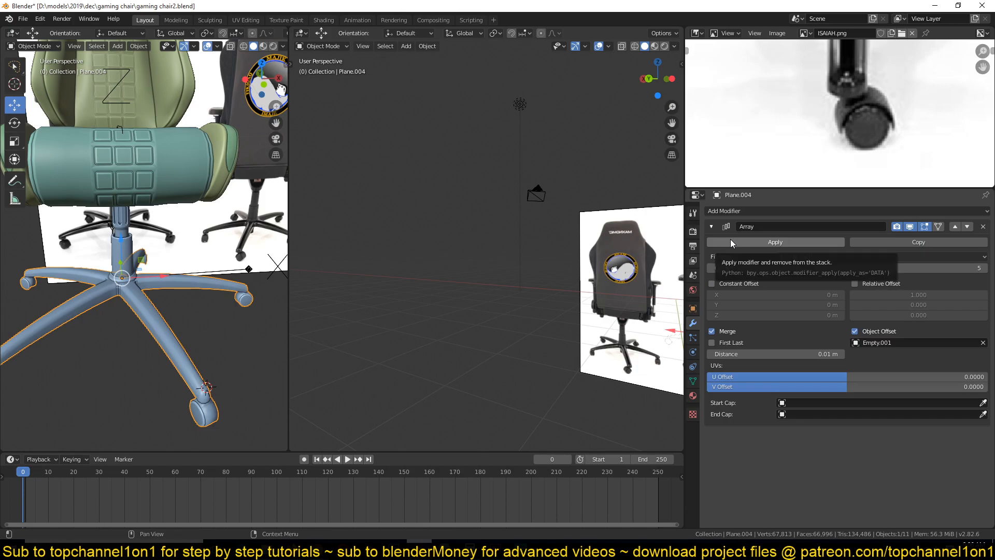
click(730, 239)
key(alt+a)
Examine the chair's leg base, casters and seat underside from below, from the side and in front view
scroll(147, 260, down, 3)
scroll(147, 260, down, 2)
middle_drag(148, 261, 148, 310)
scroll(111, 243, up, 4)
scroll(119, 211, up, 1)
key(KP_1)
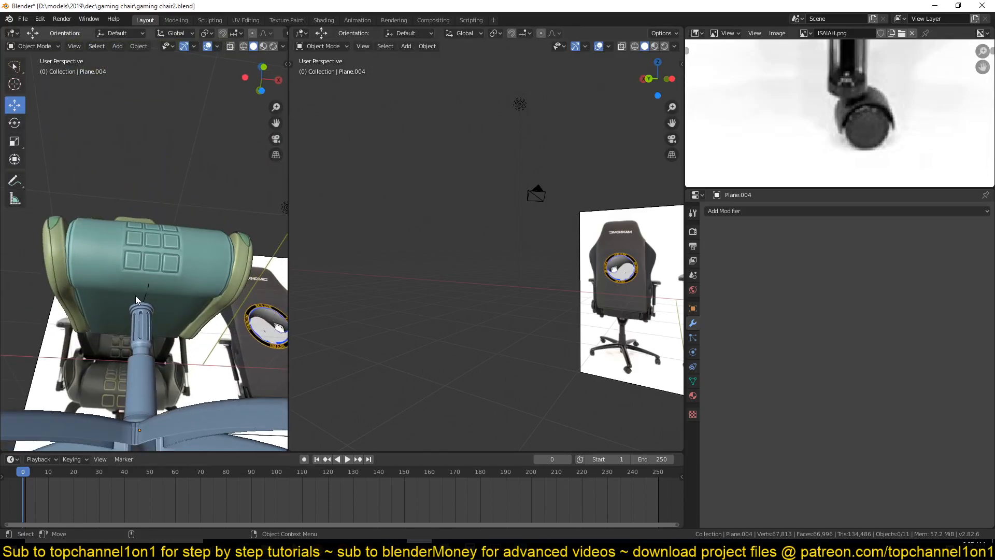
middle_drag(224, 349, 452, 325)
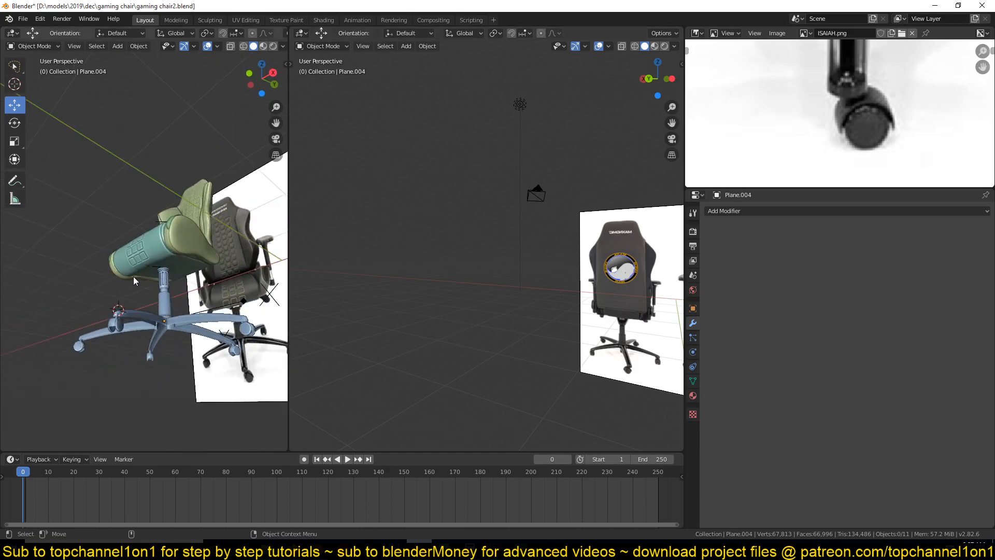
key(KP_1)
scroll(141, 269, up, 3)
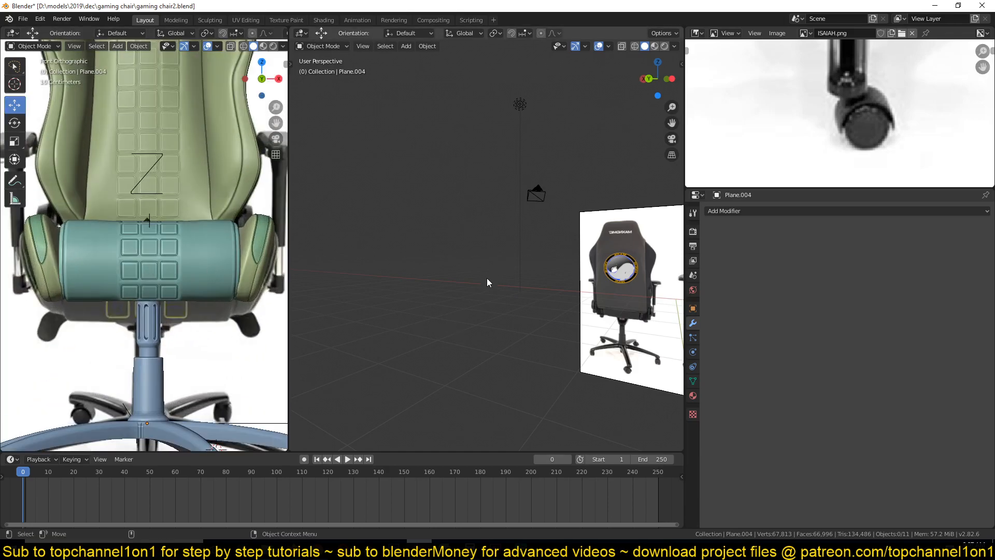
Add a plane in top view in the empty area beside the chair and scale it by 3.309
key(KP_7)
shift+middle_drag(464, 263, 478, 319)
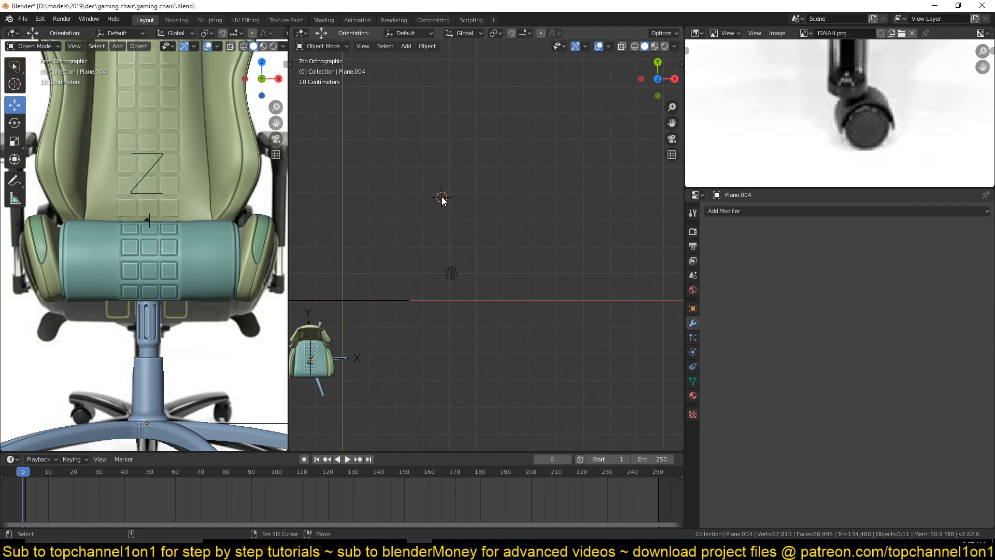
key(shift+a)
click(493, 194)
key(s)
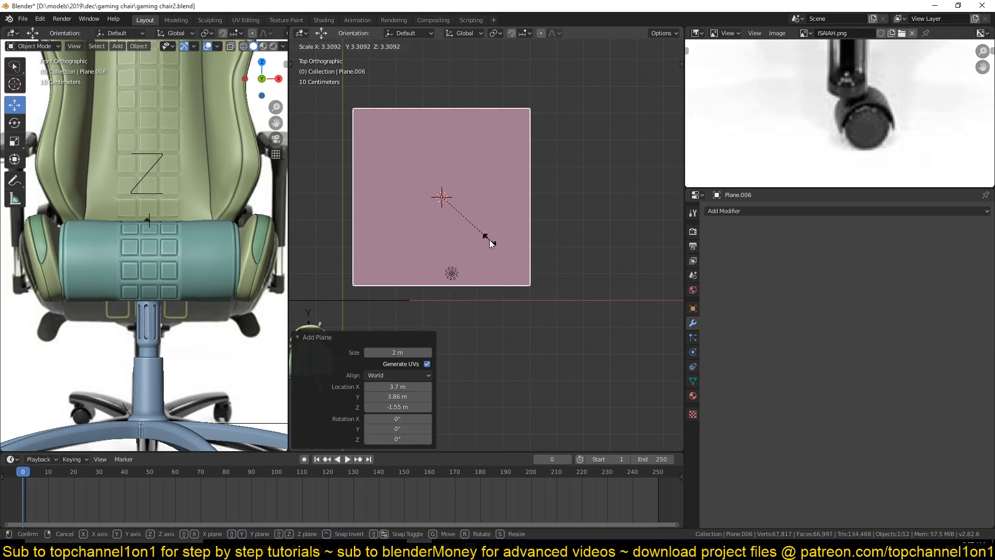
click(487, 236)
Give the plane a Mirror modifier on X, split it with a centred lengthwise loop cut and delete its negative-X half
click(758, 211)
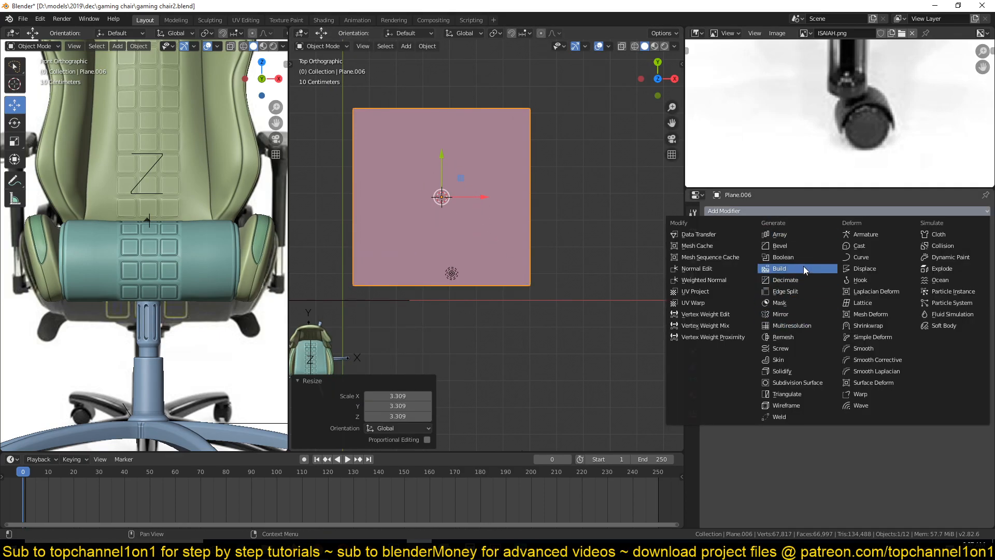
click(801, 313)
key(Tab)
key(ctrl+r)
click(443, 107)
right_click(443, 108)
alt+click(352, 158)
key(x)
click(352, 132)
Add a centred lengthwise and a centred crosswise loop cut to the half plane, and bevel the crosswise cut by 0.54 m
shift+middle_drag(477, 254, 484, 311)
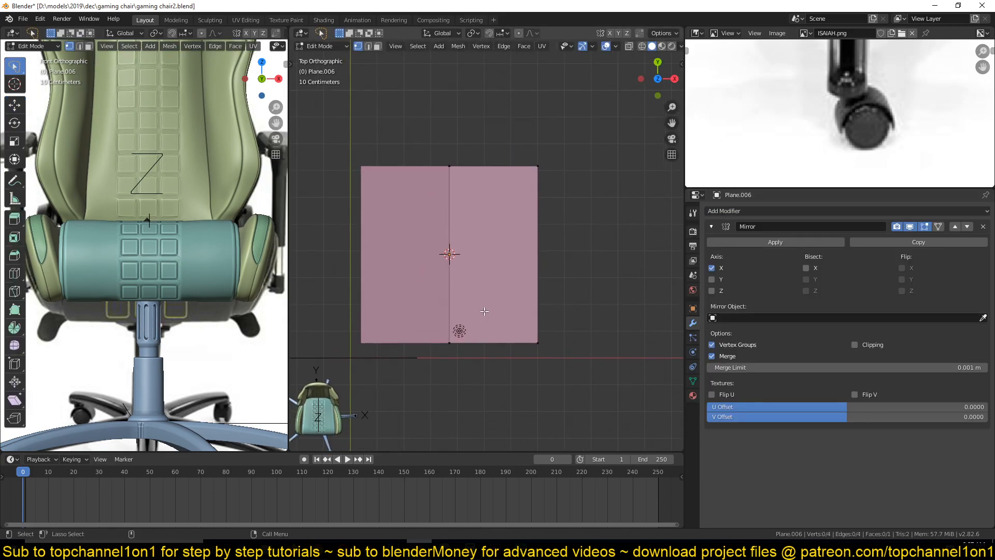
key(ctrl+r)
click(491, 337)
right_click(491, 337)
key(ctrl+r)
click(488, 248)
right_click(552, 166)
key(ctrl+b)
click(601, 123)
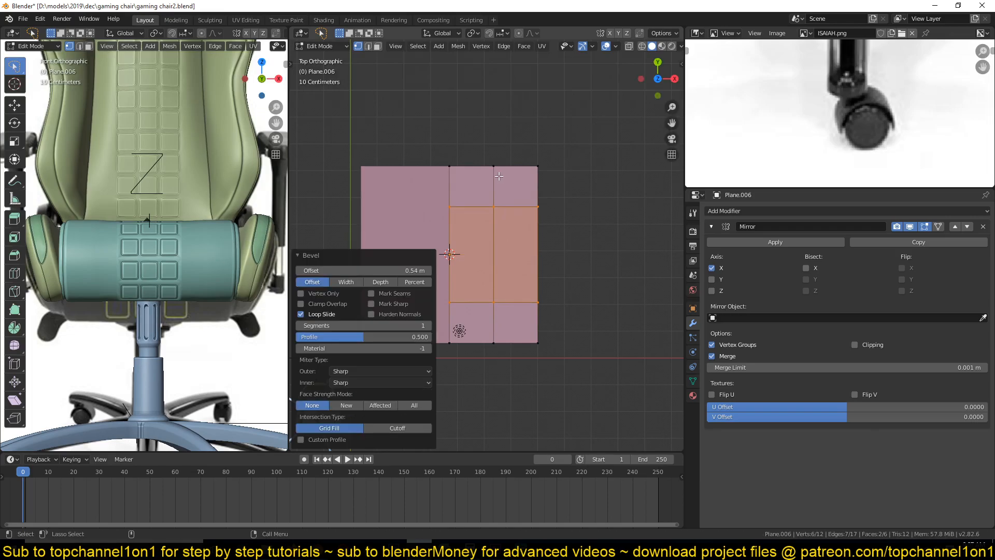
Delete the two inner end faces beside the mirror line to give the plate an H-shaped outline
click(482, 338)
right_click(438, 314)
key(3)
click(484, 325)
key(x)
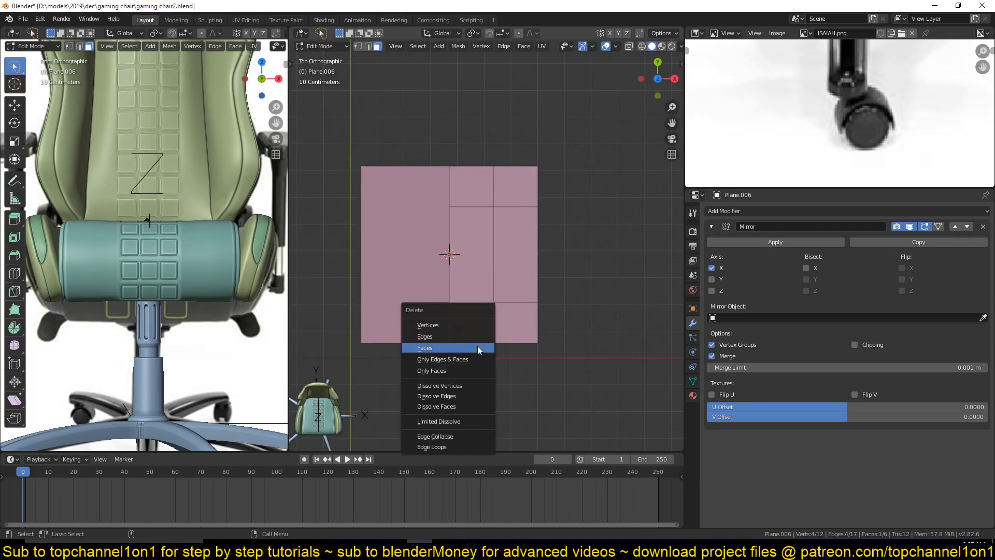
click(478, 347)
click(480, 193)
key(x)
click(480, 194)
Round the plate's two inner notch corners with a multi-segment vertex bevel
middle_drag(479, 197, 491, 231)
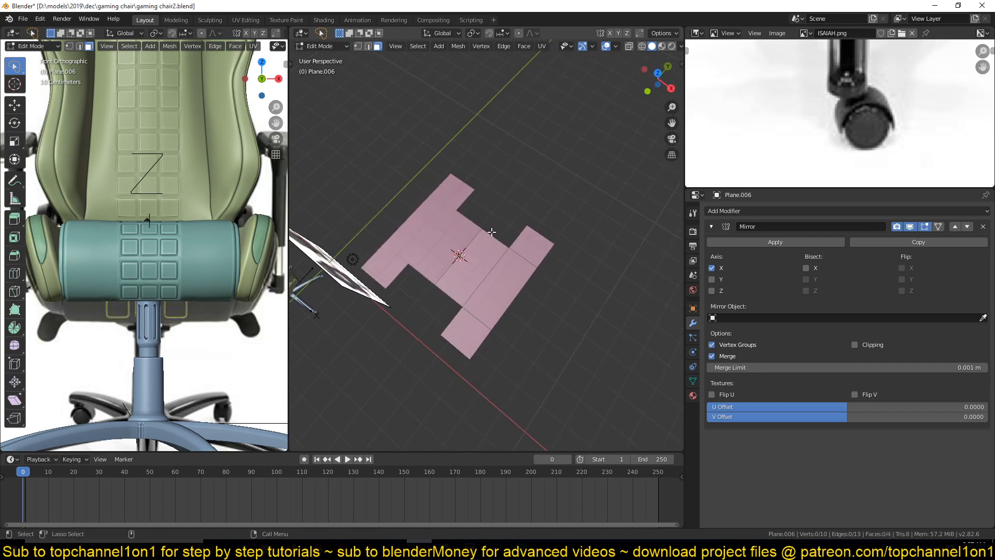
key(KP_7)
scroll(498, 284, up, 1)
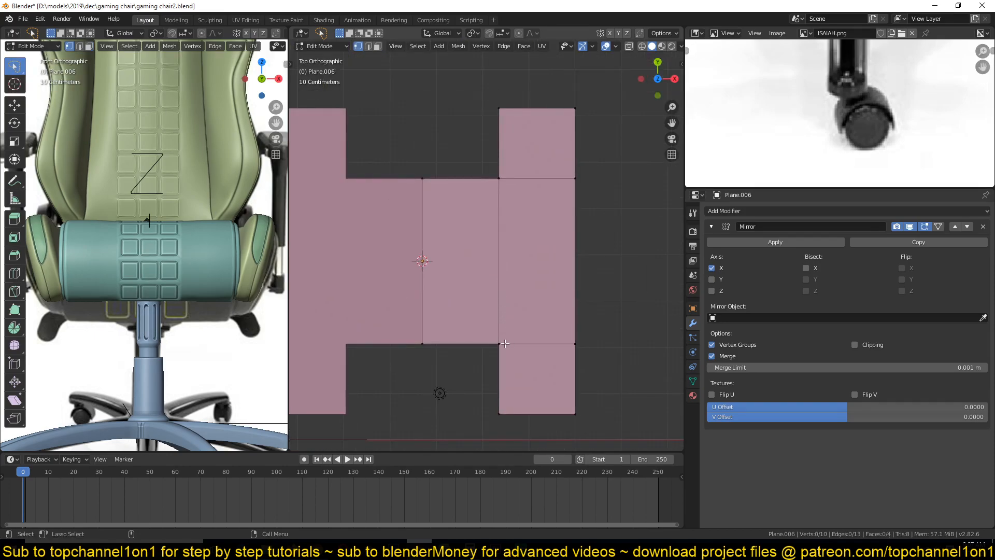
ctrl+click(501, 180)
key(ctrl+shift+b)
scroll(596, 195, up, 3)
click(610, 194)
Dissolve the surplus edge loops inside both bevelled notch corners of the plate
key(2)
alt+click(490, 349)
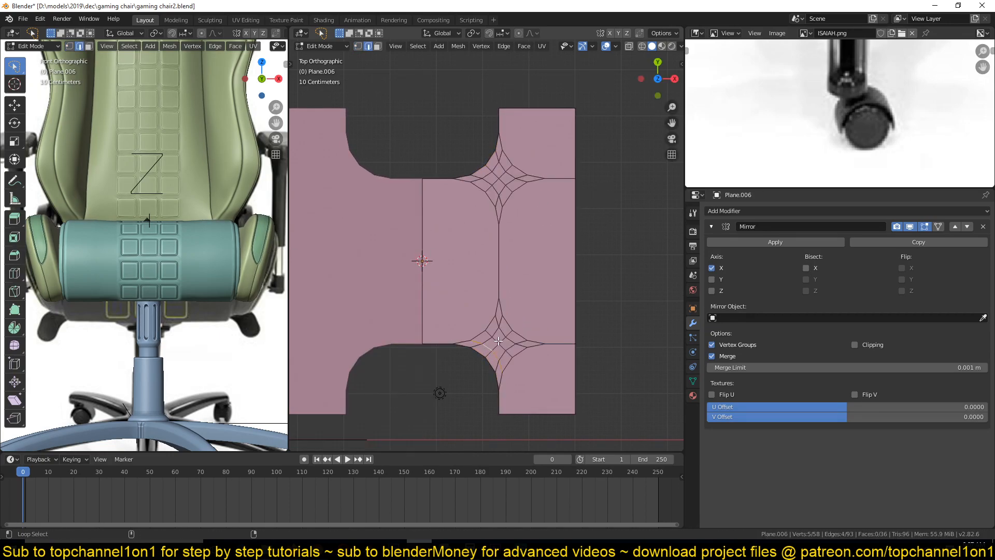
key(ctrl+x)
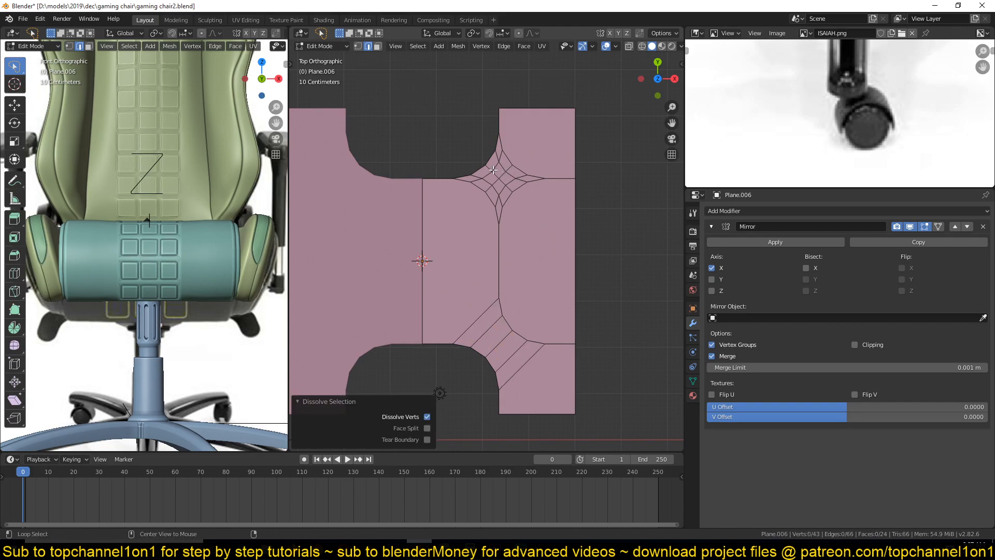
alt+click(502, 172)
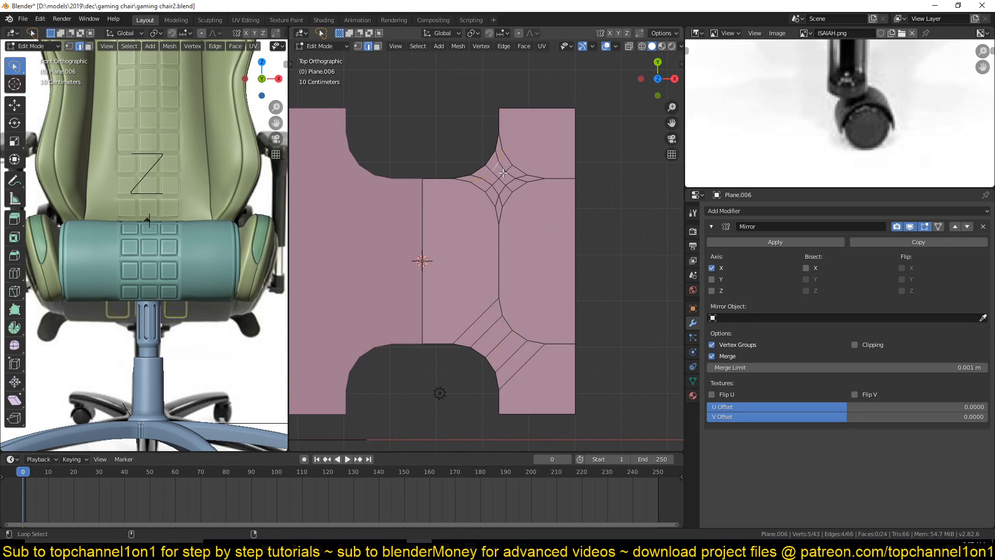
key(ctrl+x)
key(Tab)
scroll(533, 267, down, 4)
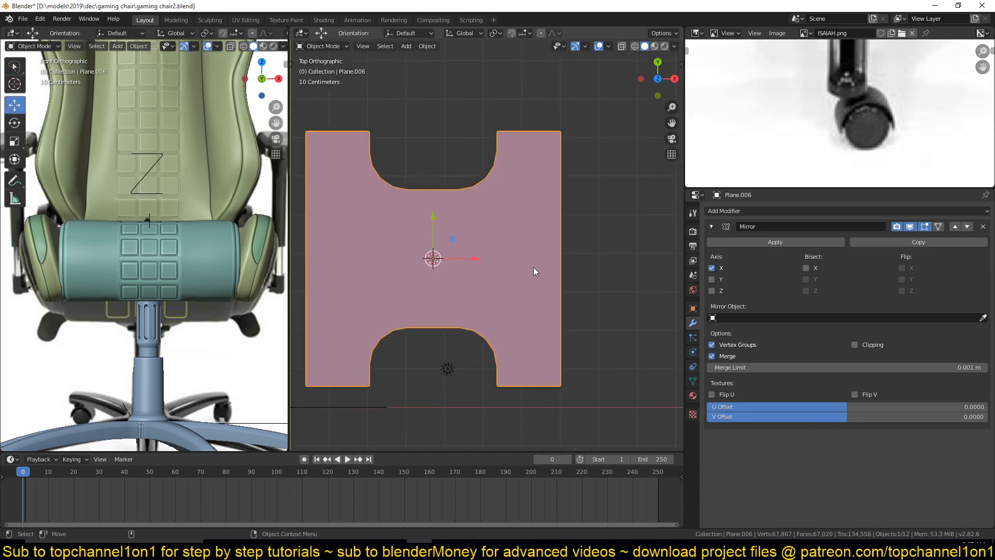
scroll(533, 268, up, 2)
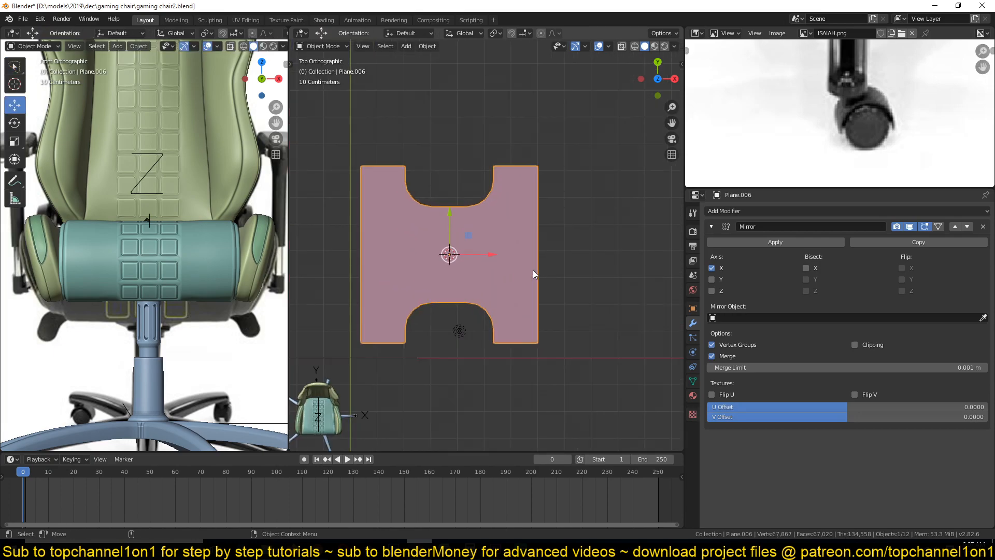
Subdivide the lengthwise edges through the plate's middle to create a crosswise centre edge
key(Tab)
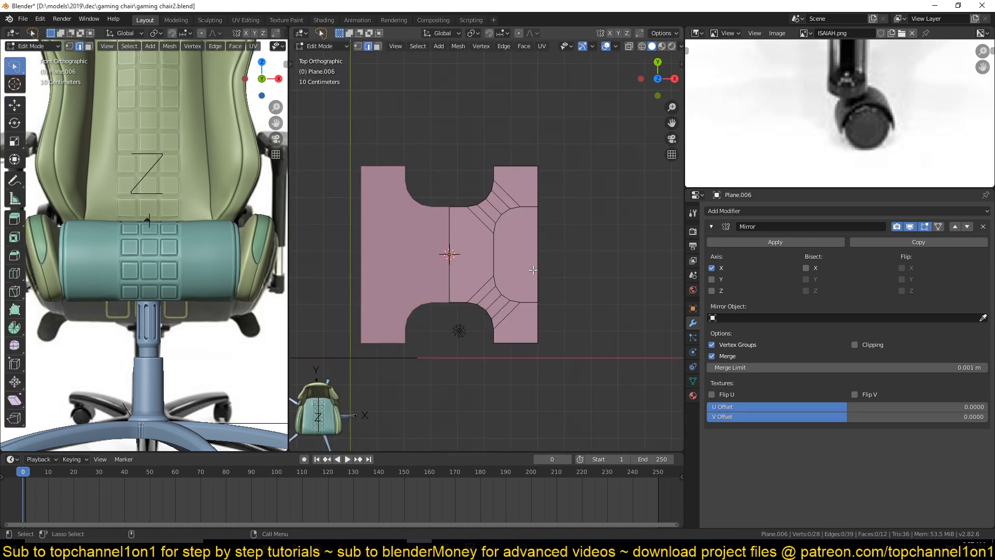
key(b)
drag(413, 251, 641, 265)
right_click(569, 222)
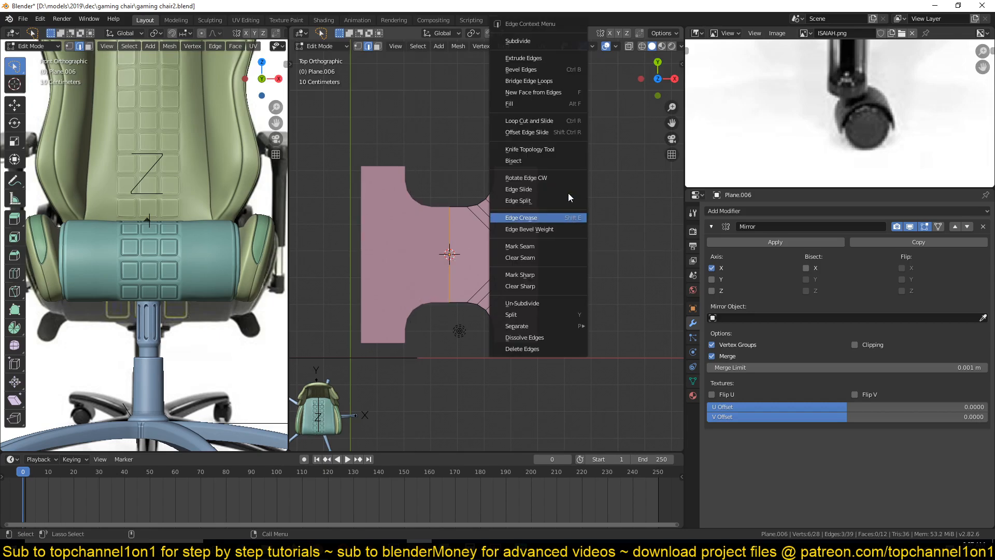
click(569, 59)
right_click(495, 259)
key(ctrl+z)
right_click(529, 227)
click(527, 211)
click(525, 249)
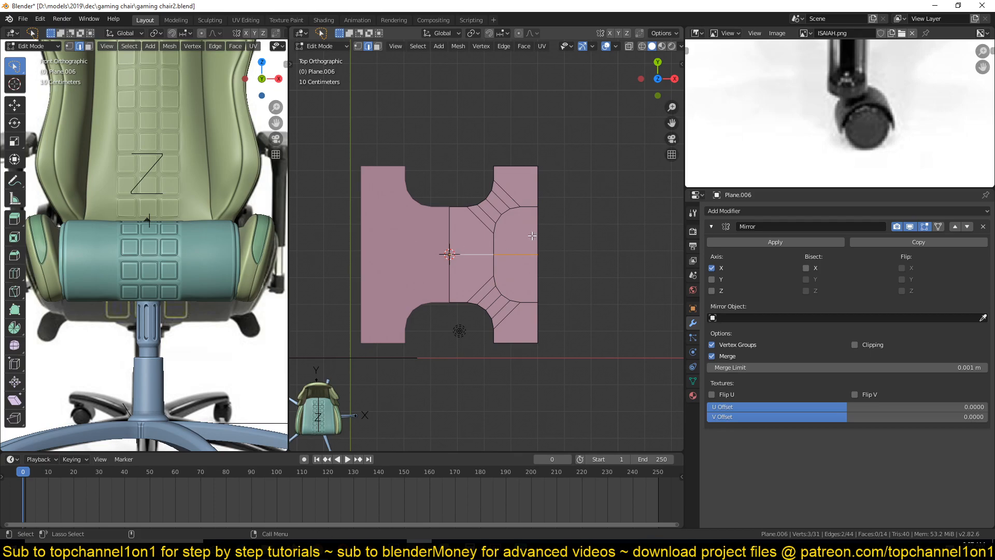
Bevel the crosswise centre edge into two parallel edges and add a centred loop cut between them
key(ctrl+b)
click(644, 196)
scroll(535, 207, up, 5)
scroll(522, 208, down, 3)
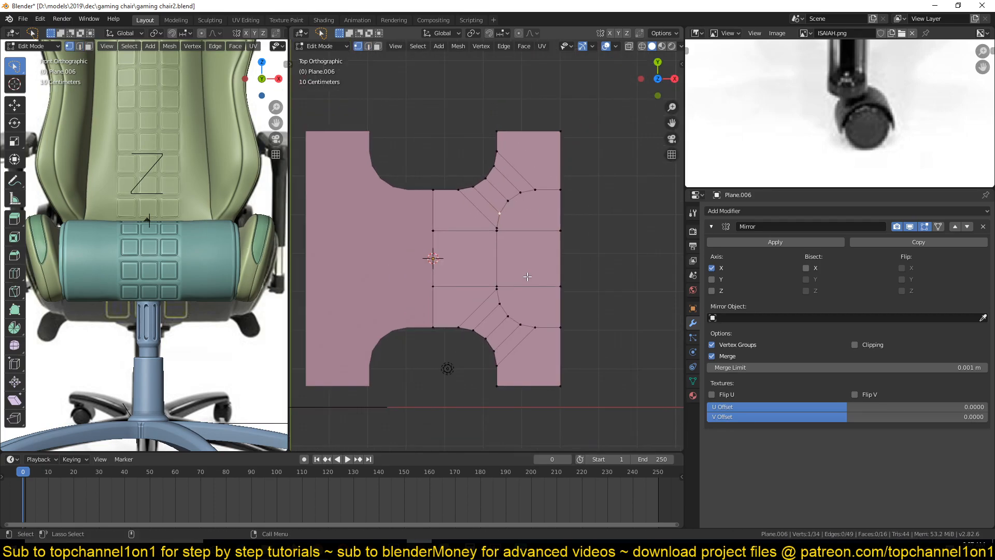
middle_drag(540, 257, 511, 337)
scroll(510, 337, up, 3)
key(ctrl+r)
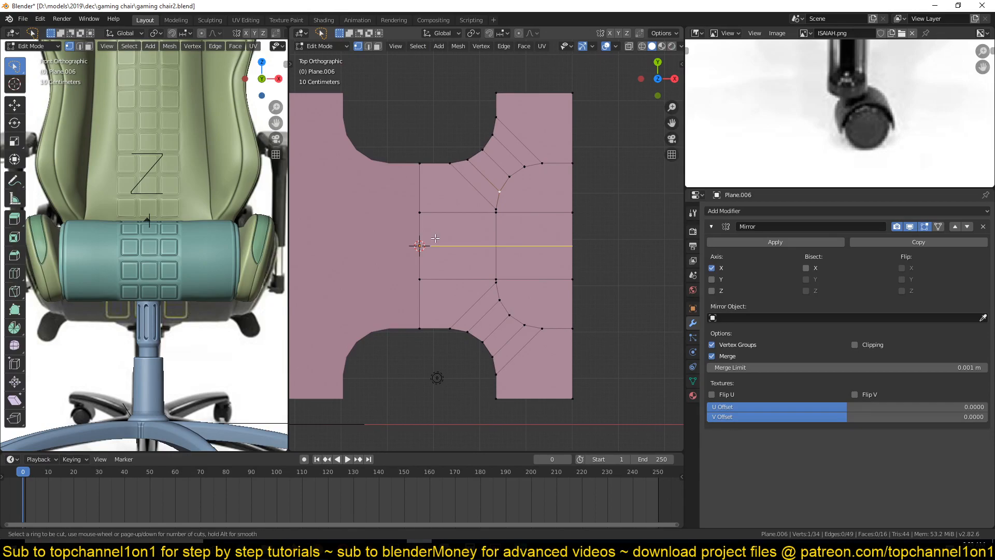
click(436, 239)
right_click(438, 236)
Delete the plate's positive-Y half in wireframe and turn on the Y axis in the Mirror modifier
scroll(444, 231, down, 3)
key(z)
mouse_move(380, 123)
mouse_down()
mouse_move(549, 245)
mouse_move(587, 238)
mouse_up()
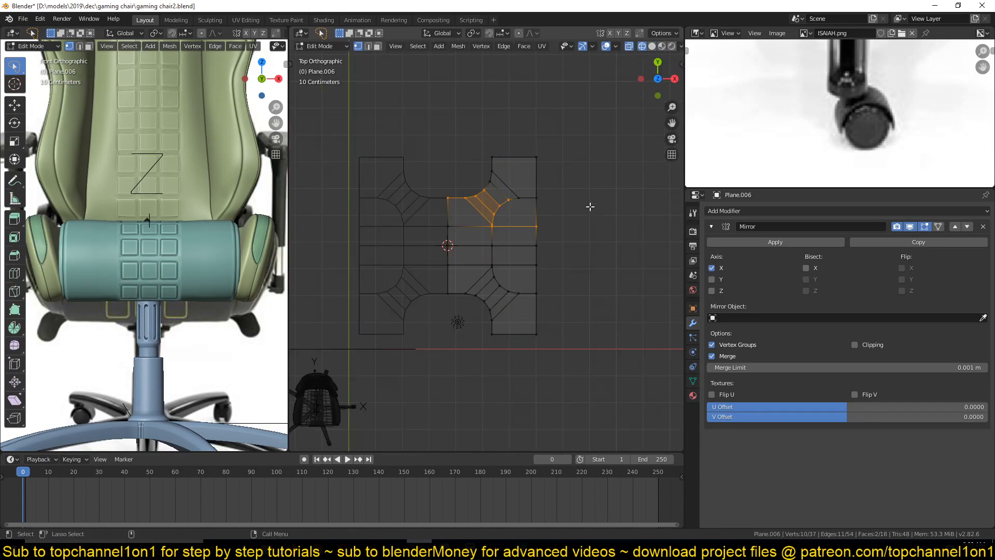
mouse_move(419, 131)
mouse_down()
mouse_move(590, 197)
mouse_move(430, 132)
mouse_up()
drag(408, 175, 578, 196)
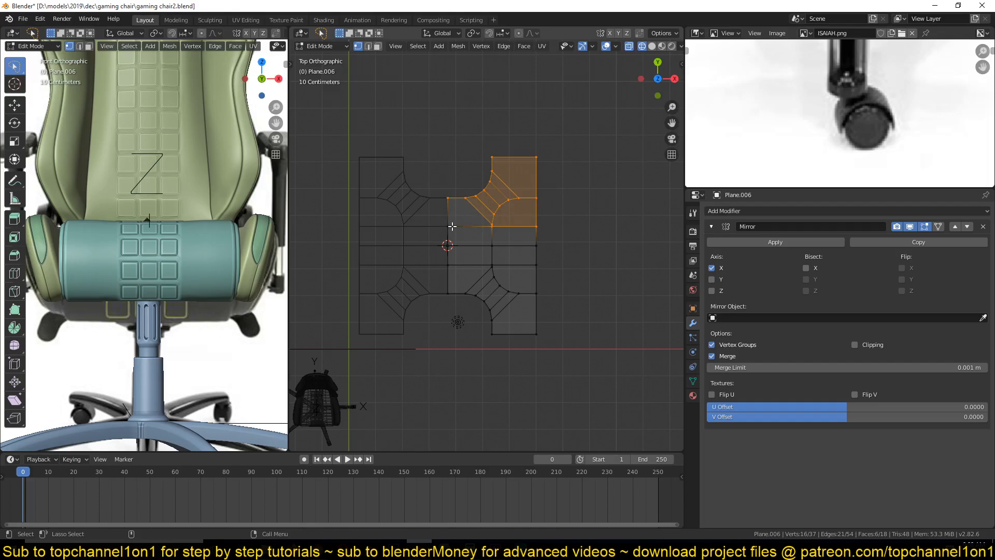
key(x)
click(444, 174)
key(Tab)
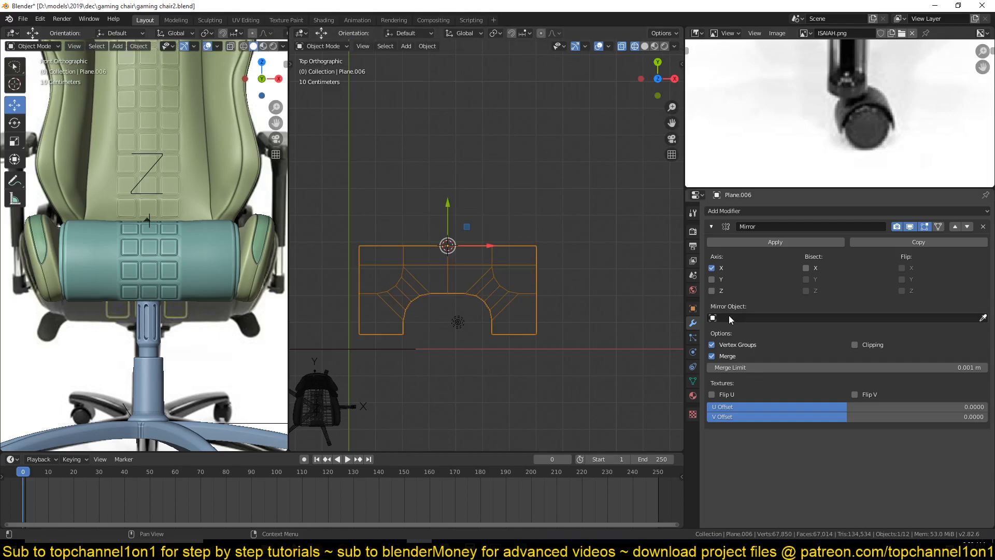
click(721, 282)
Merge the two nearly coincident vertices where the rounded corner meets the edge of the centre strip
scroll(470, 277, up, 4)
key(Tab)
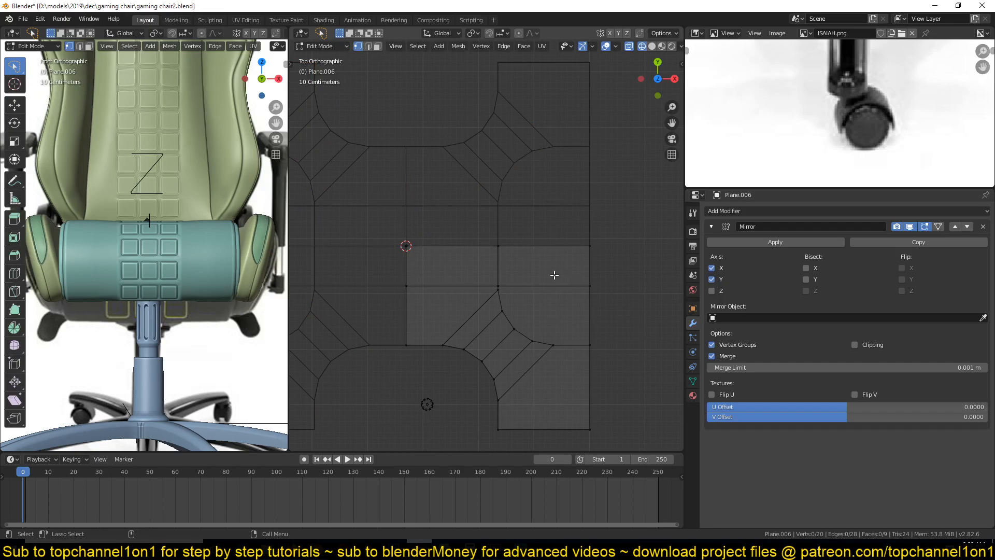
middle_drag(559, 277, 417, 208)
key(shift+z)
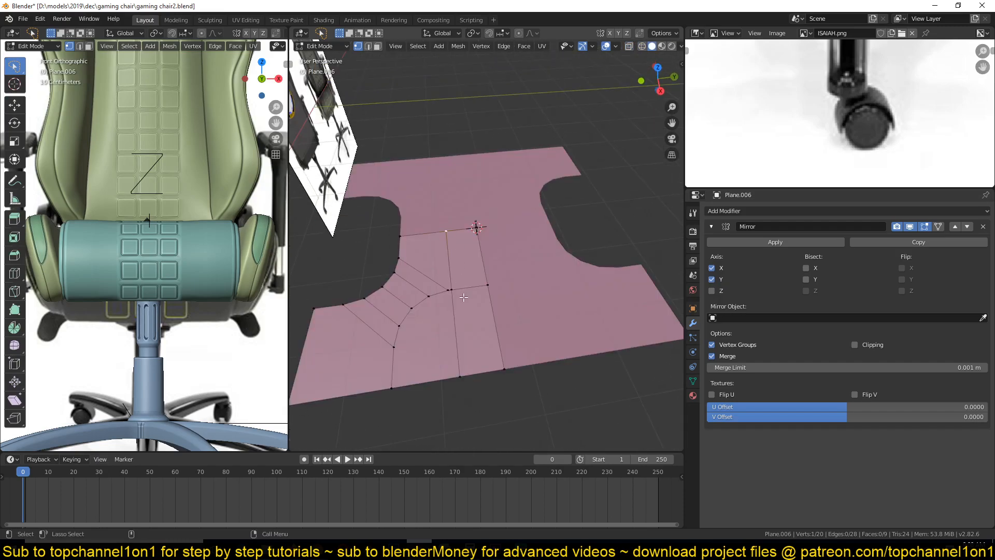
ctrl+click(461, 376)
click(448, 290)
shift+click(453, 290)
key(m)
click(453, 290)
Select the centre strip's outer edge path and move it outward along Y to widen the strip
click(456, 235)
ctrl+click(457, 353)
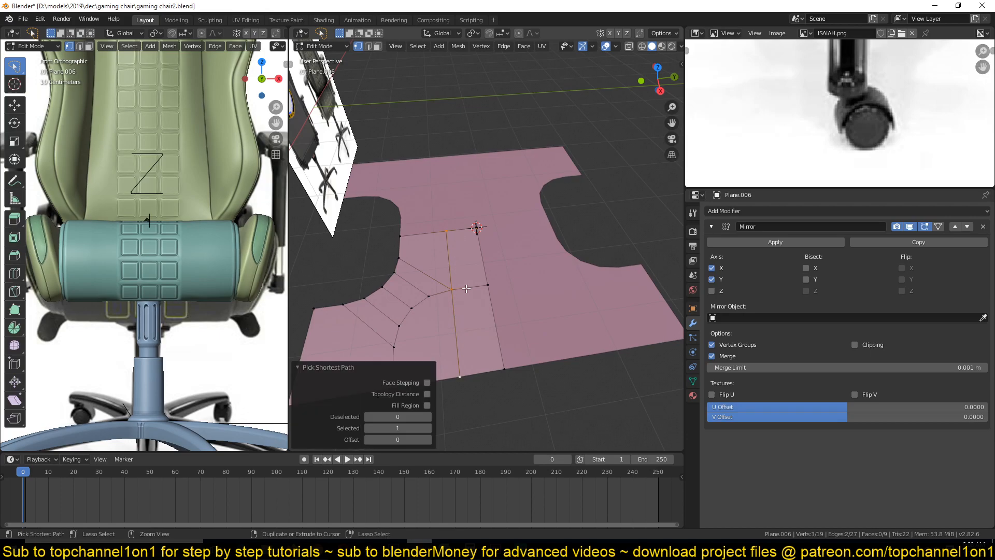
key(g)
key(y)
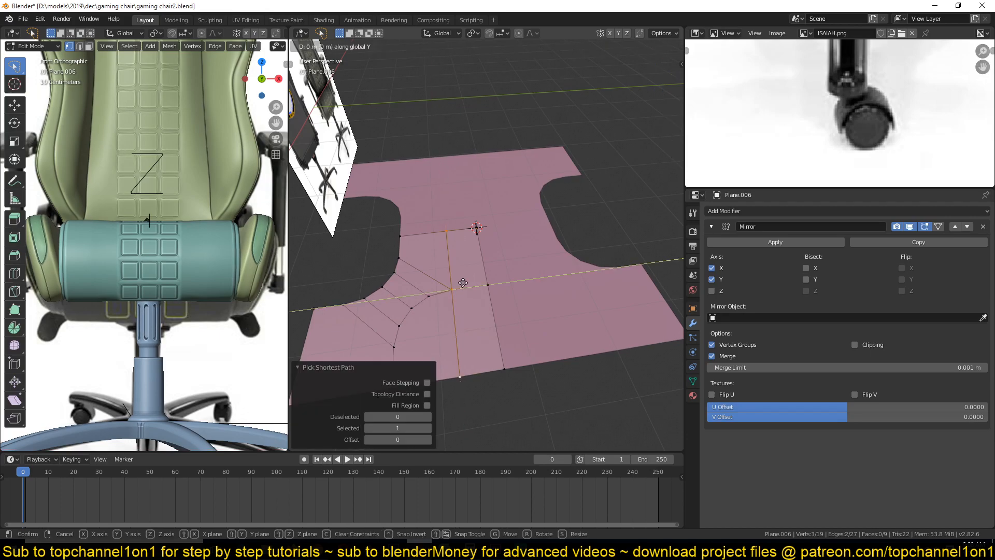
click(443, 285)
Add a loop cut along the centre strip and slide it close to the strip's outer edge
key(3)
click(456, 259)
shift+click(469, 334)
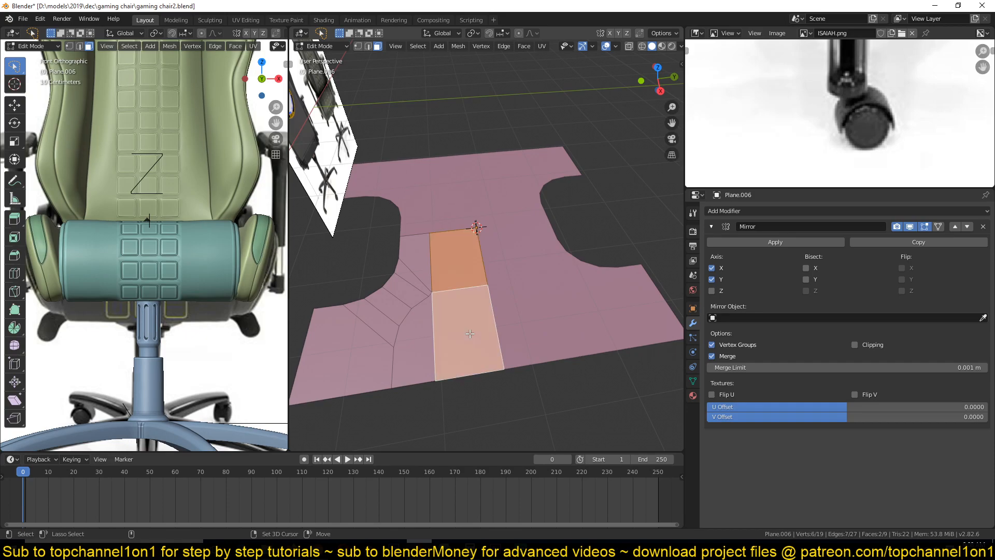
middle_drag(469, 333, 528, 262)
key(ctrl+r)
click(471, 310)
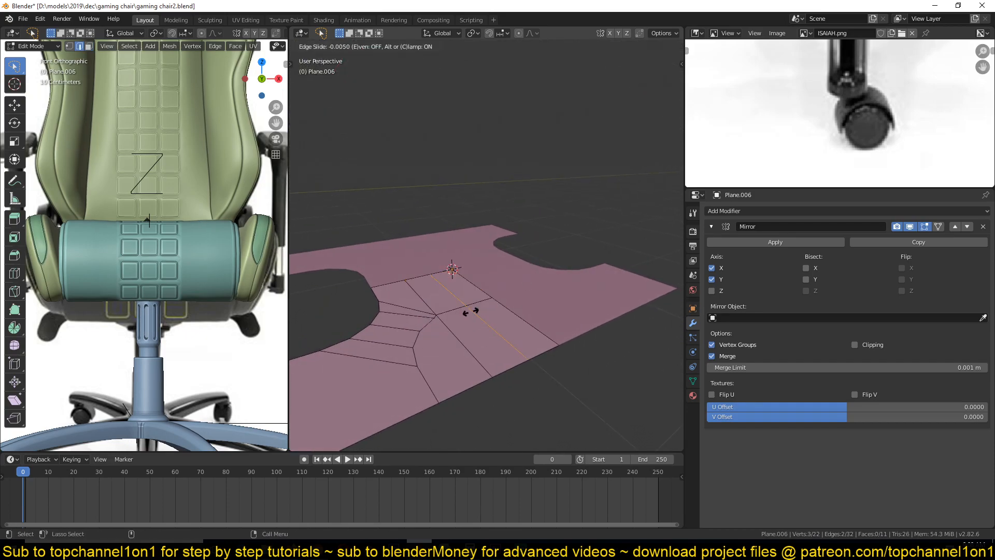
click(460, 323)
Raise the centre strip's two faces 0.289 m along Z to lift the strip above the plate
key(3)
click(466, 281)
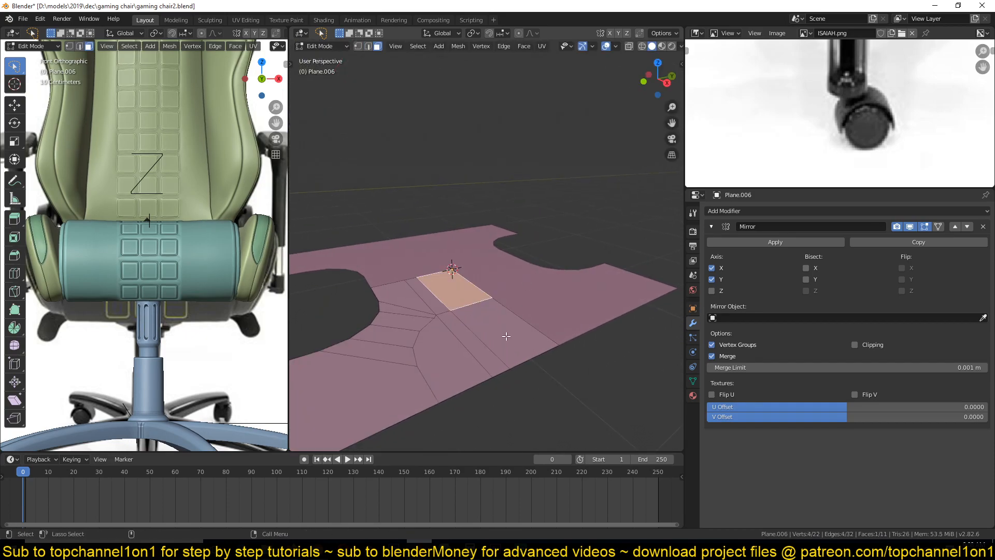
shift+click(509, 340)
key(e)
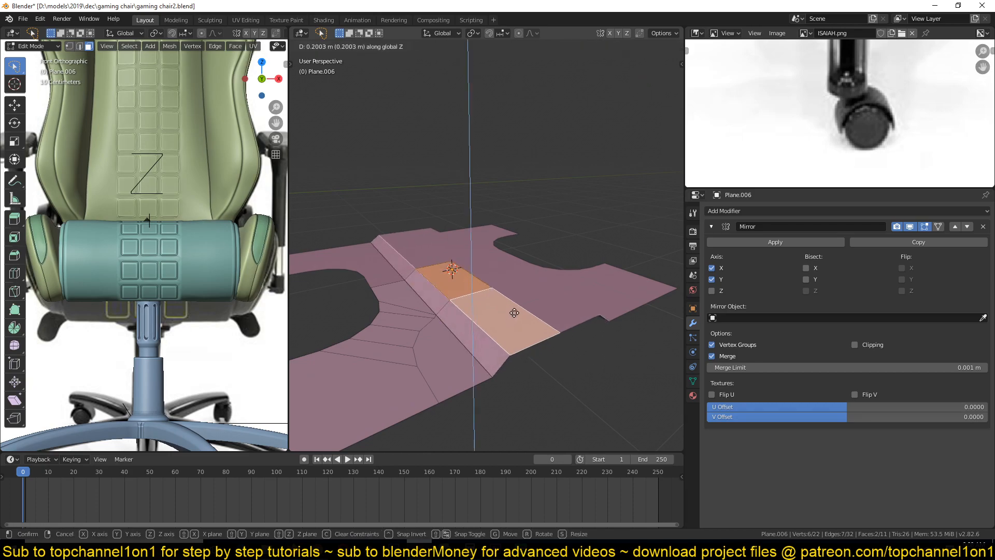
click(514, 311)
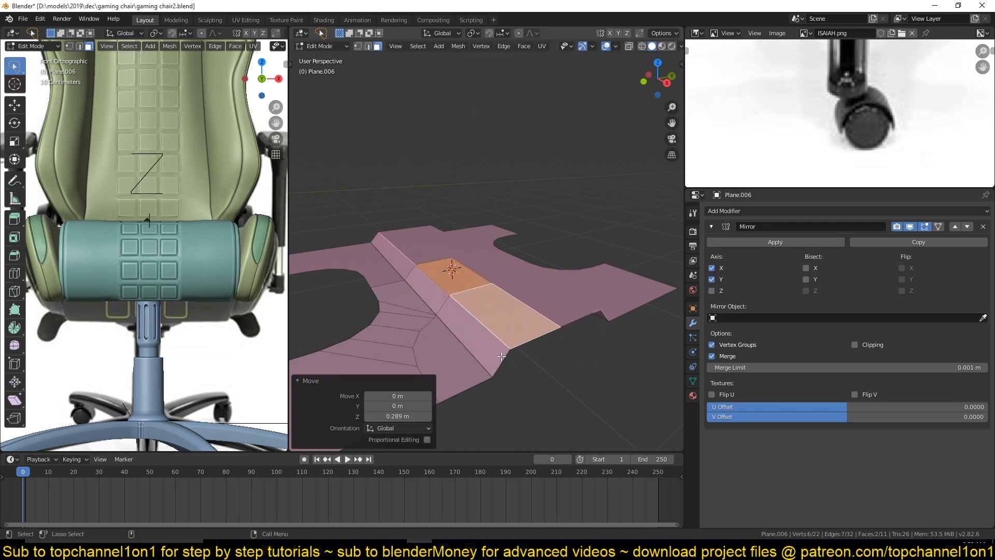
Bevel the raised centre strip's upper edge path with three segments to round the step
scroll(498, 366, down, 1)
scroll(498, 366, up, 1)
key(2)
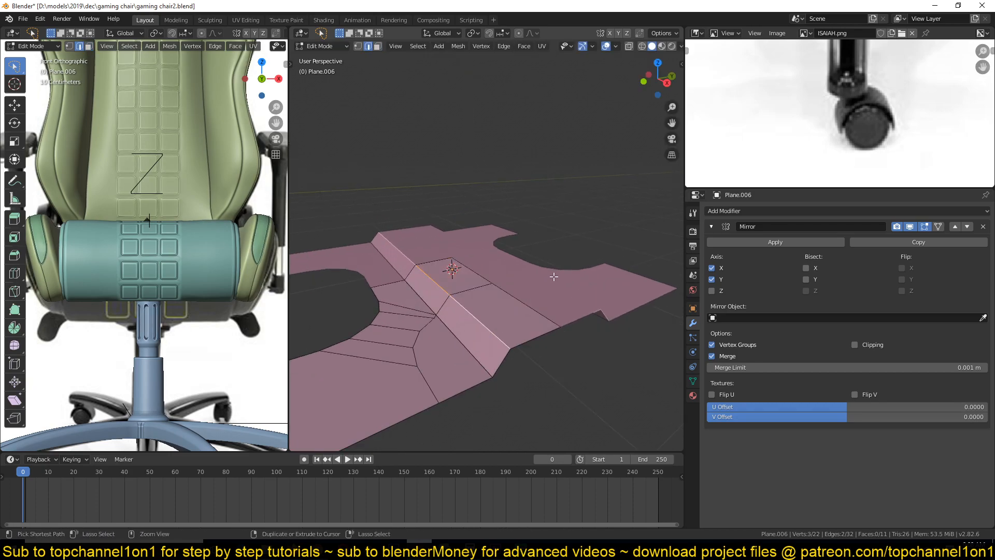
key(ctrl+b)
scroll(579, 259, up, 1)
click(579, 259)
Shade the whole plate smooth and return to editing its mesh
key(Tab)
right_click(553, 278)
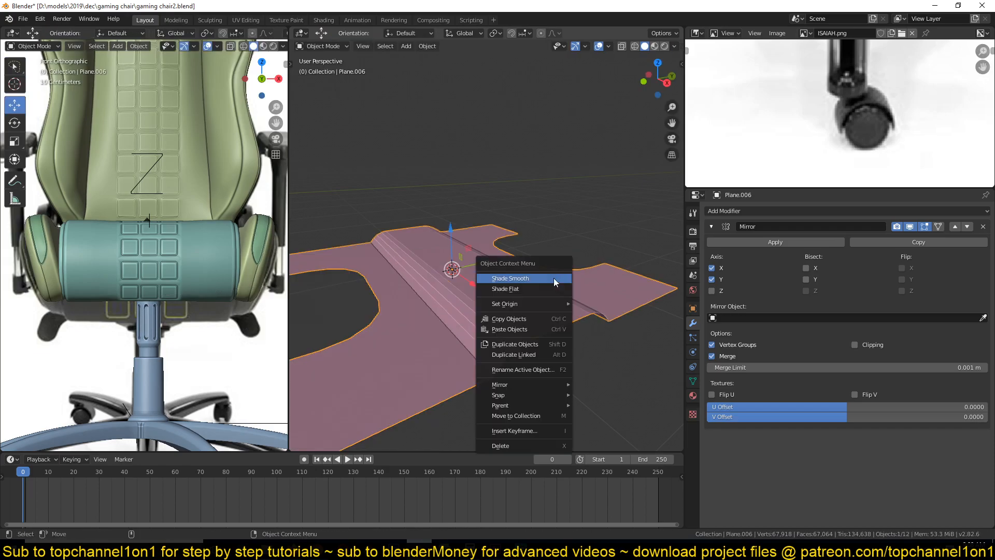
click(554, 277)
key(Tab)
In top view, add a loop cut around the rounded notch and slide it close to the notch's edge
middle_drag(428, 334, 535, 351)
scroll(531, 378, down, 2)
key(KP_7)
scroll(531, 378, up, 2)
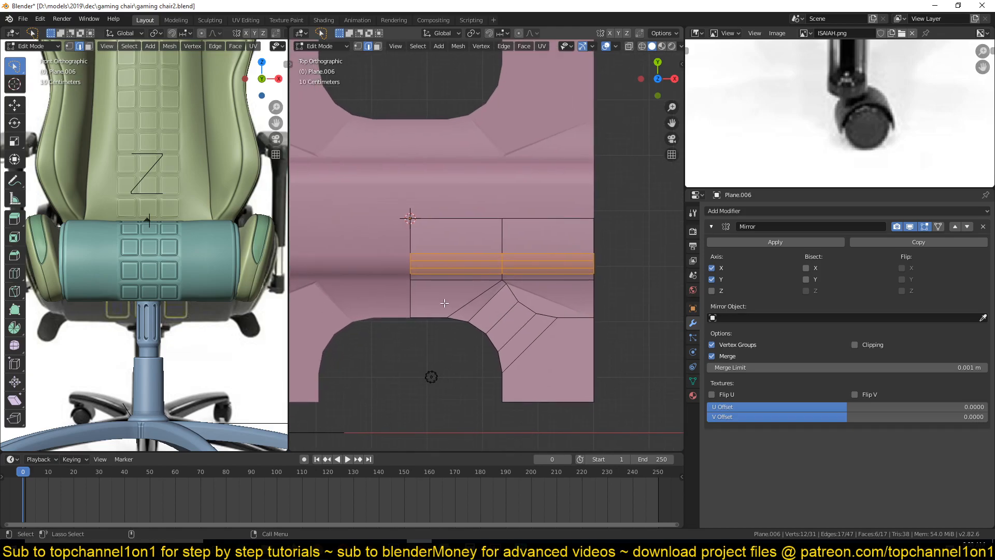
scroll(437, 300, up, 1)
key(ctrl+r)
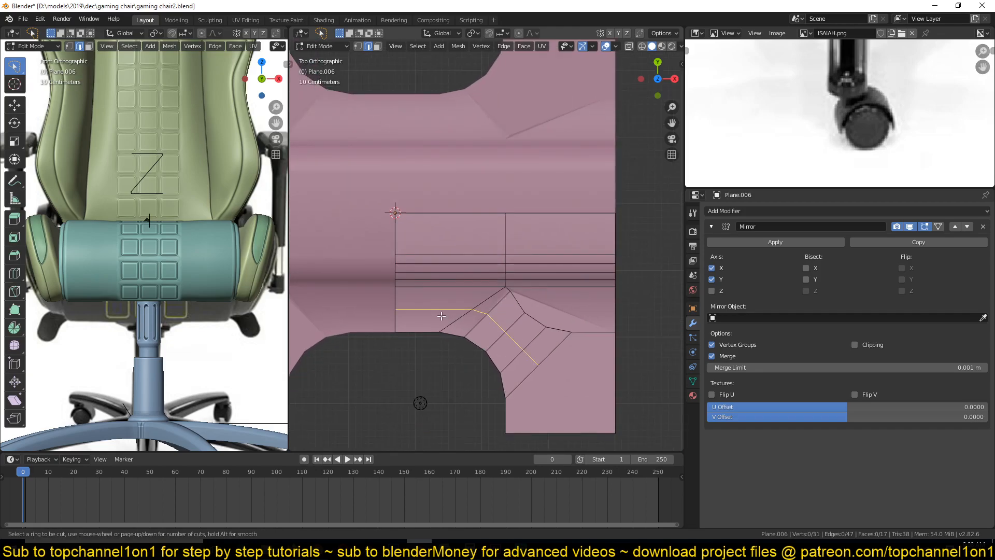
click(438, 323)
click(431, 346)
Knife-cut from the end of the notch's inner loop straight to the plate leg's end edge
shift+middle_drag(500, 367, 518, 282)
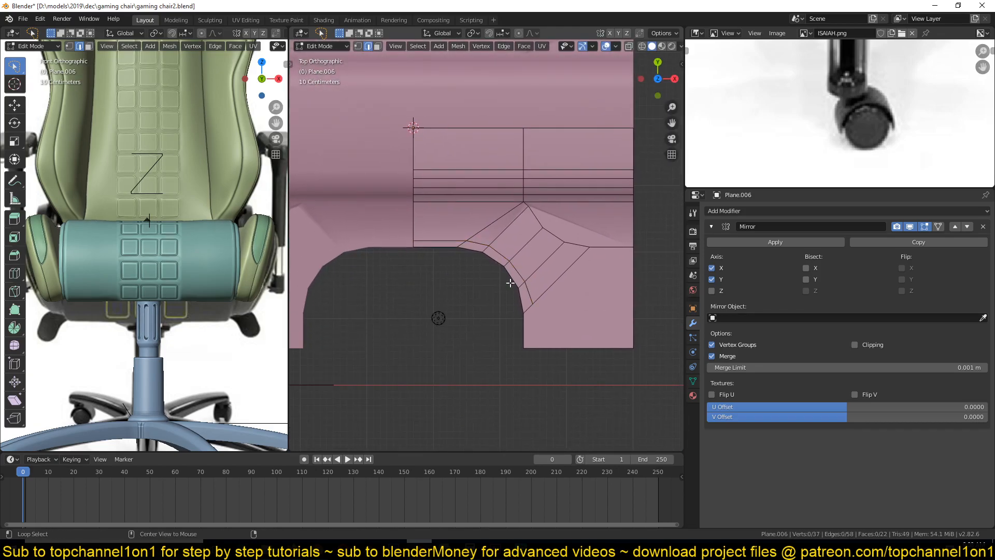
key(k)
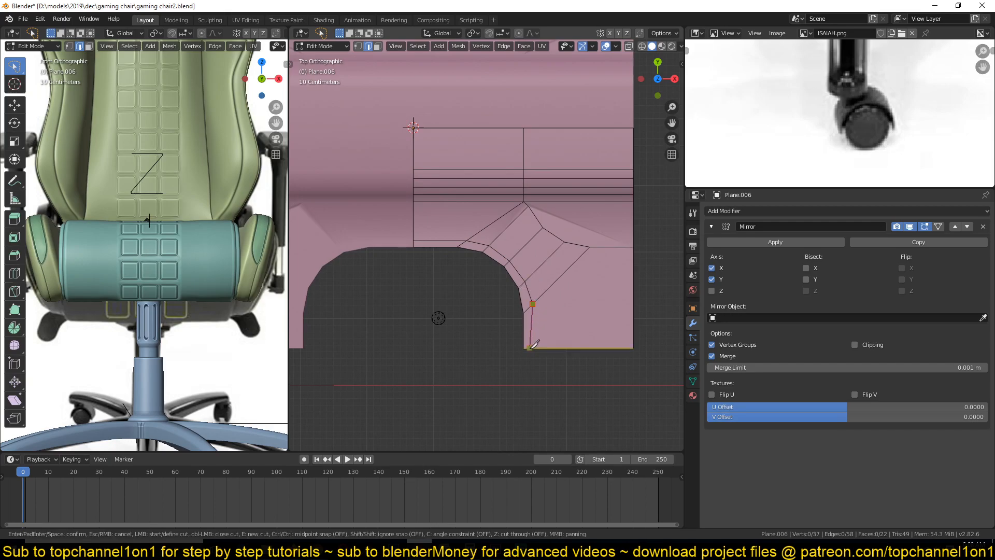
click(536, 348)
key(Return)
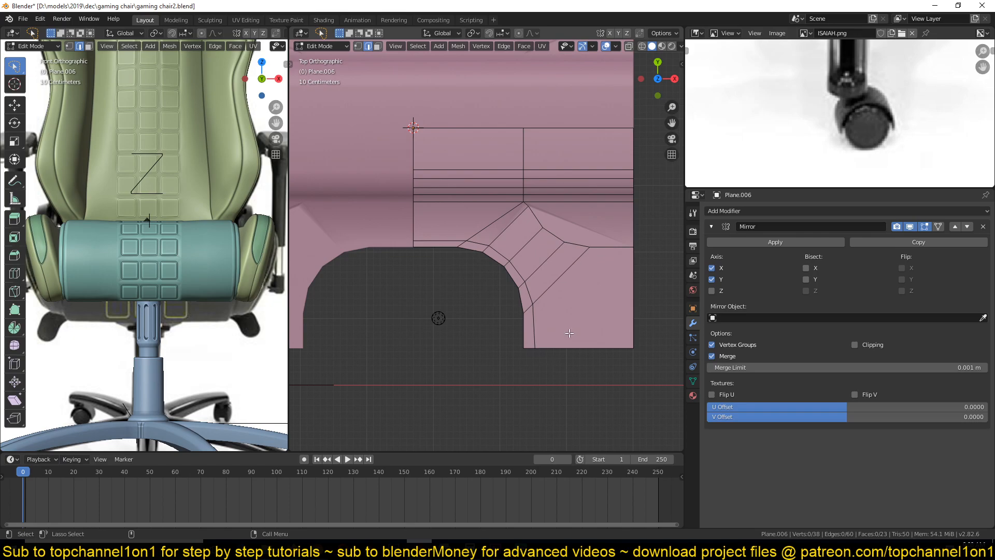
Bevel the plate's outer corner vertex by 0.319 m with 5 segments and a 0.064 profile to form a concave curve
key(1)
click(632, 348)
key(ctrl+shift+b)
click(306, 321)
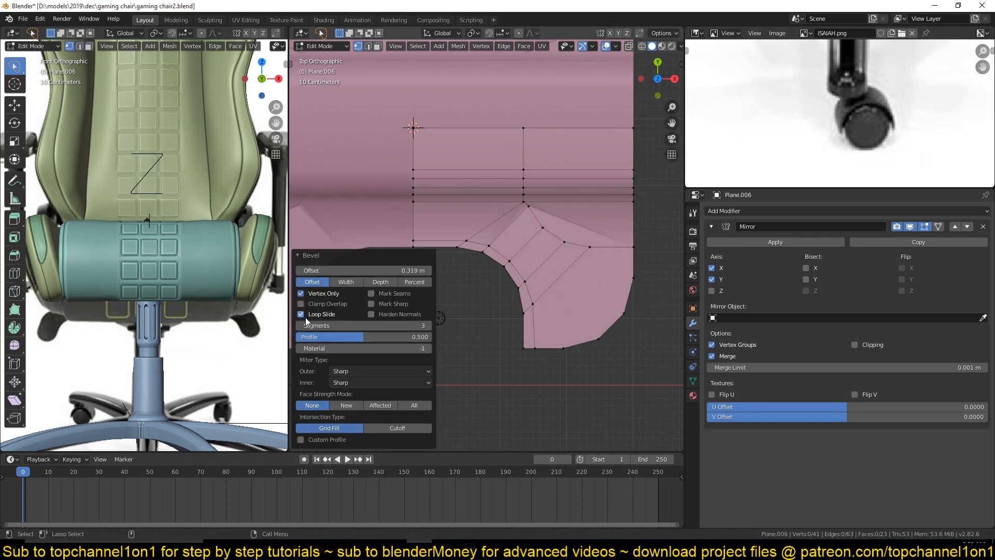
drag(366, 336, 300, 337)
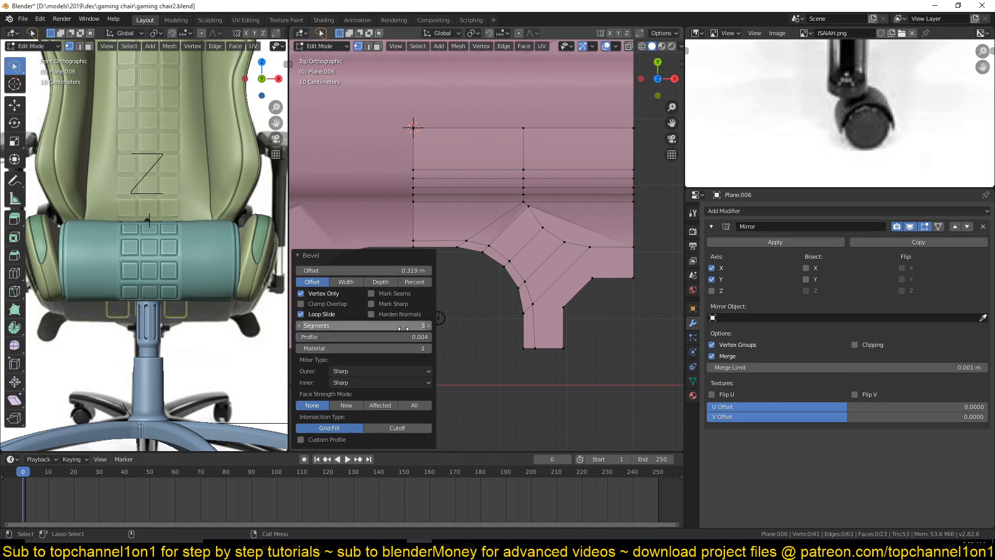
click(430, 324)
click(430, 325)
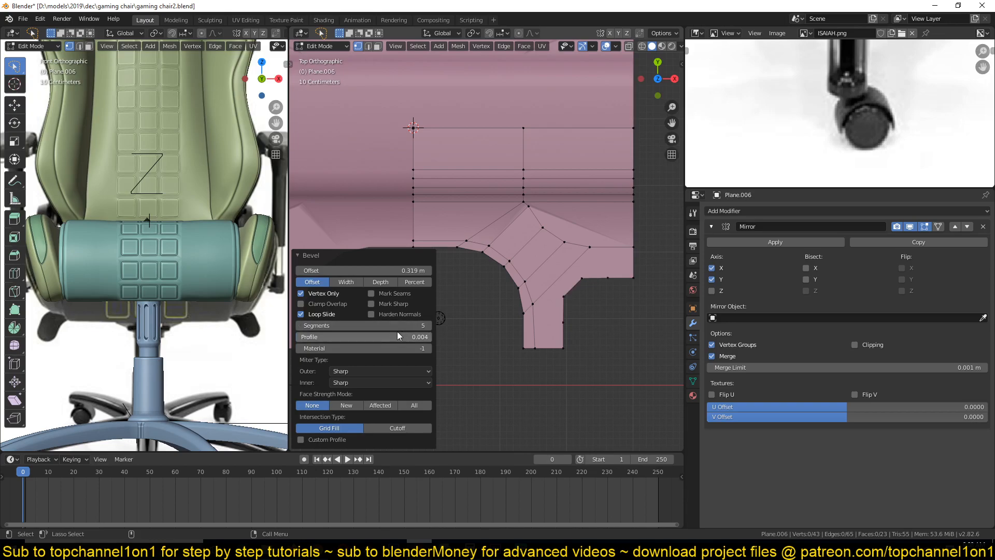
drag(363, 337, 371, 337)
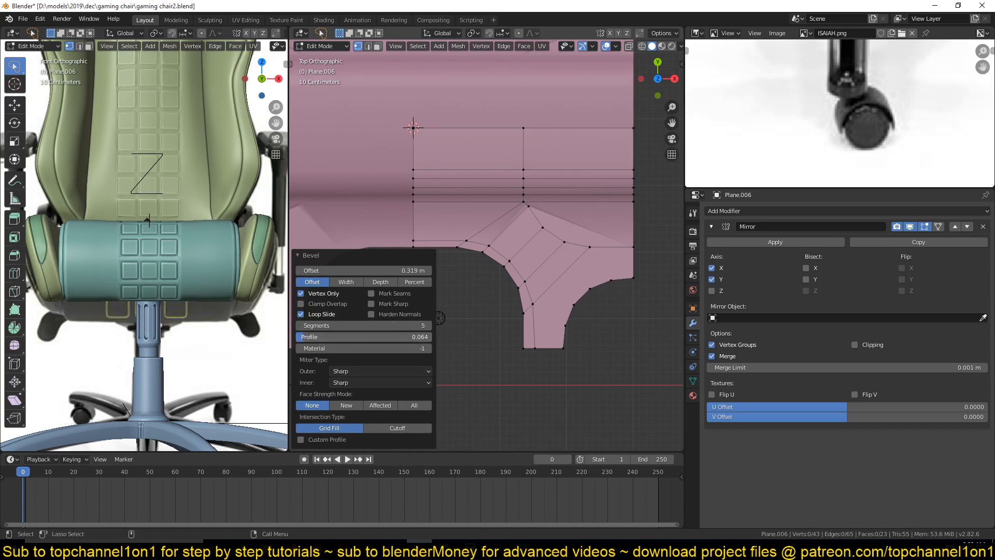
Select the edge loop following the rounded notch and slide it away from the notch edge towards the plate's interior
scroll(521, 298, up, 2)
shift+middle_drag(576, 334, 572, 330)
key(2)
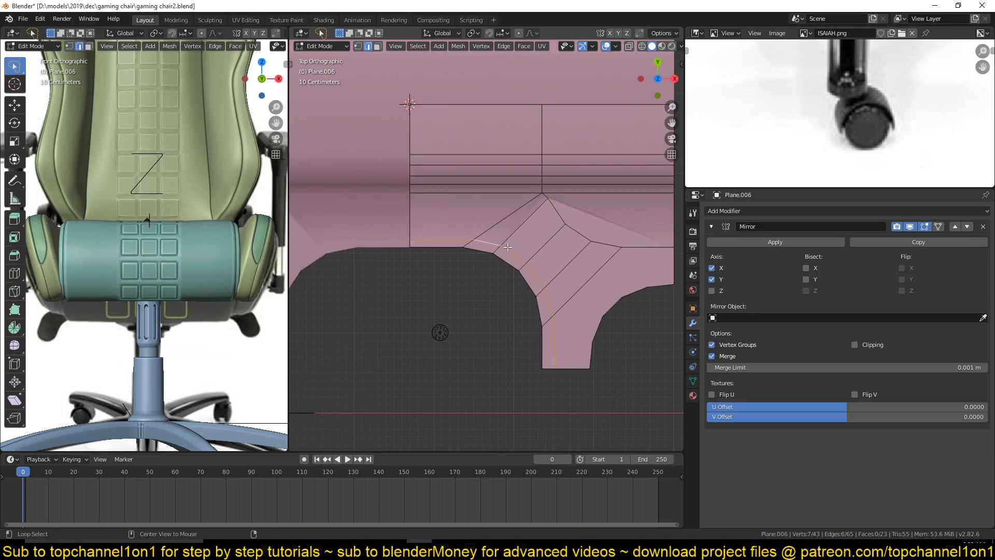
key(g)
key(g)
click(527, 263)
Merge the loop's lower vertex into the concave corner's nearby vertex and dissolve the leftover edge down the leg
key(1)
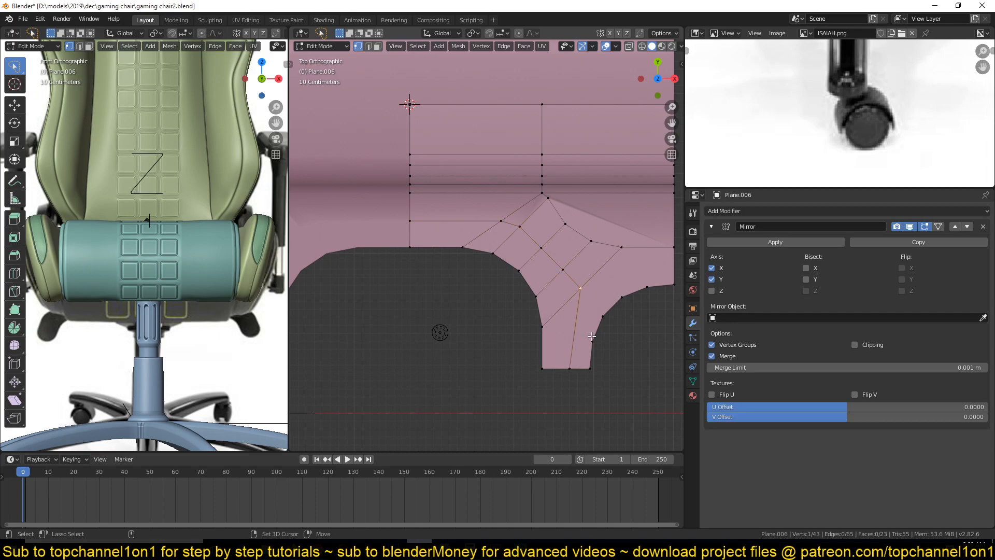
key(alt+m)
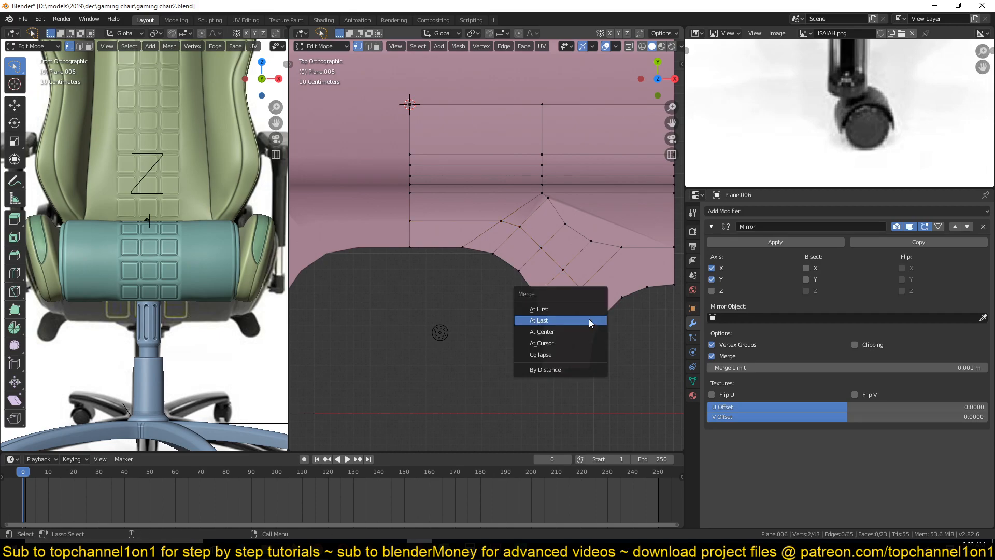
click(589, 318)
key(2)
click(582, 354)
key(ctrl+x)
Dissolve the long edge linking the concave corner's lower vertex to the interior vertex near the plate's outer side
shift+middle_drag(572, 293, 539, 302)
key(1)
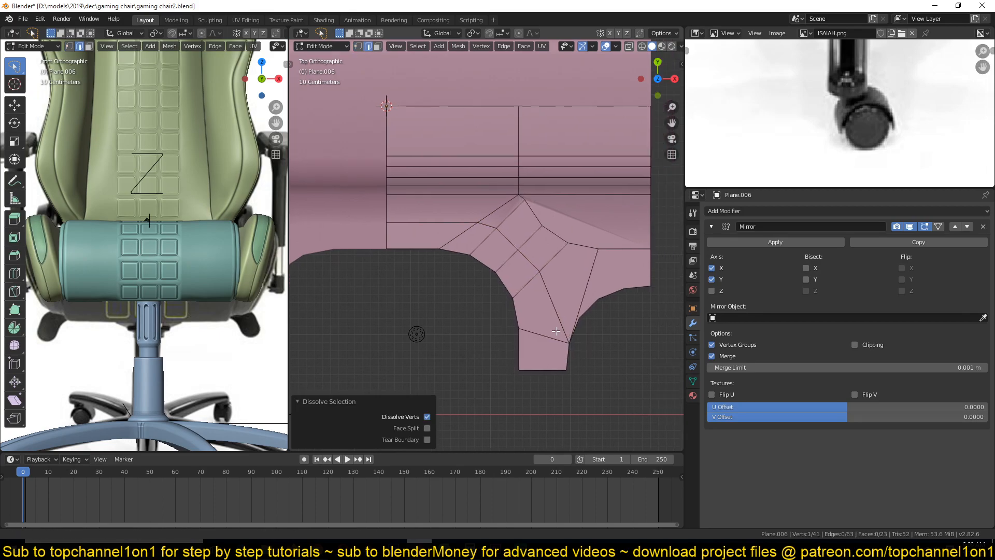
key(2)
click(574, 307)
key(ctrl+x)
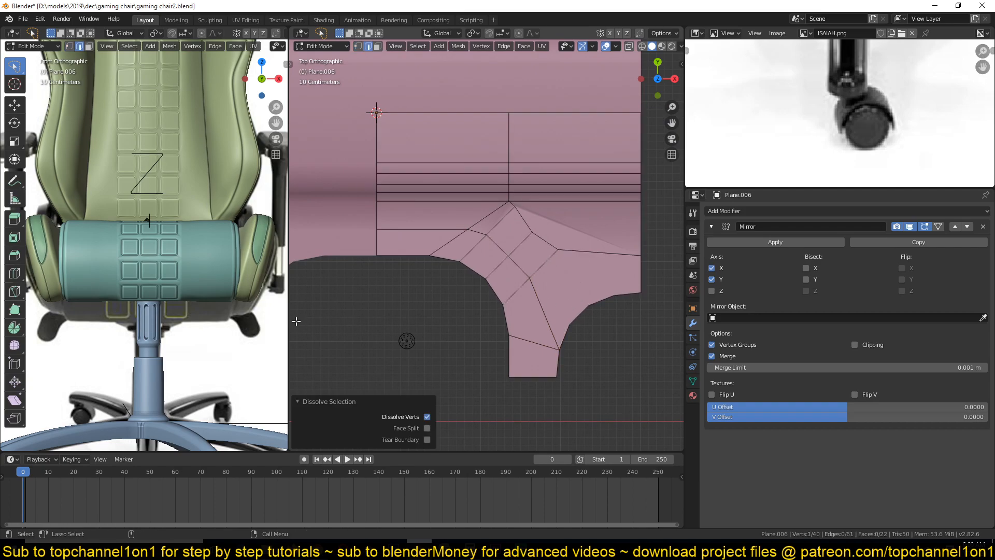
middle_drag(200, 280, 145, 282)
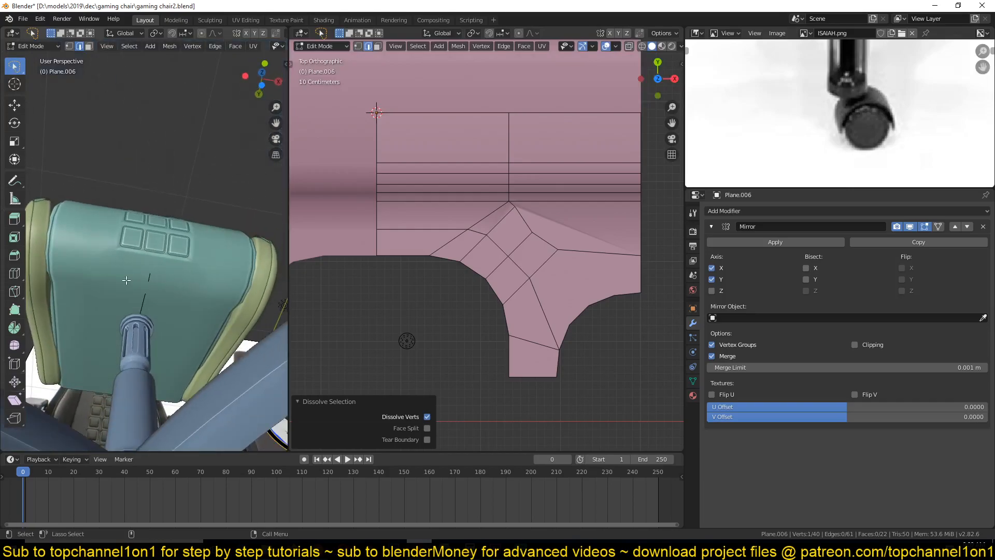
middle_drag(518, 321, 483, 290)
key(1)
key(2)
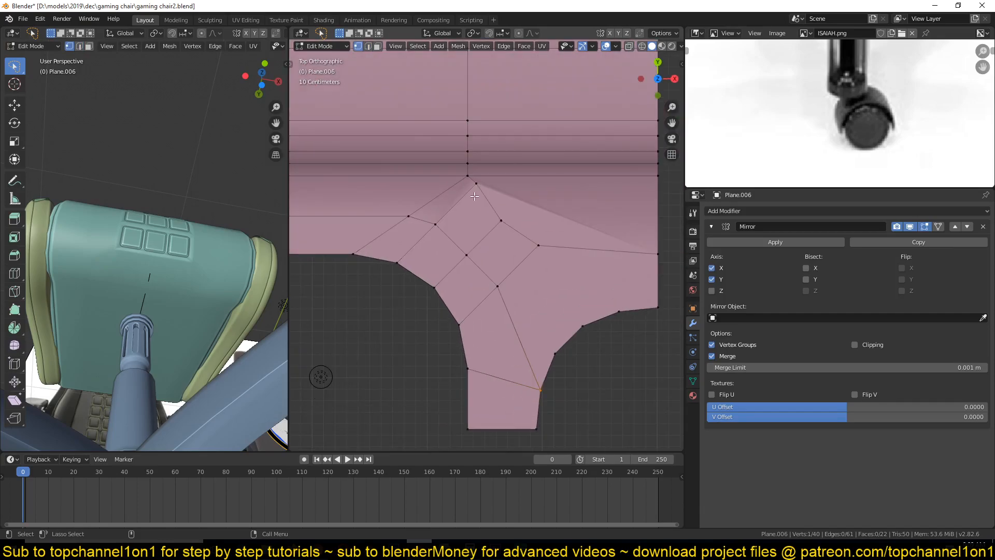
Select the path of interior vertices along the notch loop, merge them into one vertex and move it towards the centre strip
shift+middle_drag(430, 218, 486, 270)
scroll(487, 270, down, 2)
key(1)
scroll(486, 286, up, 1)
ctrl+click(543, 310)
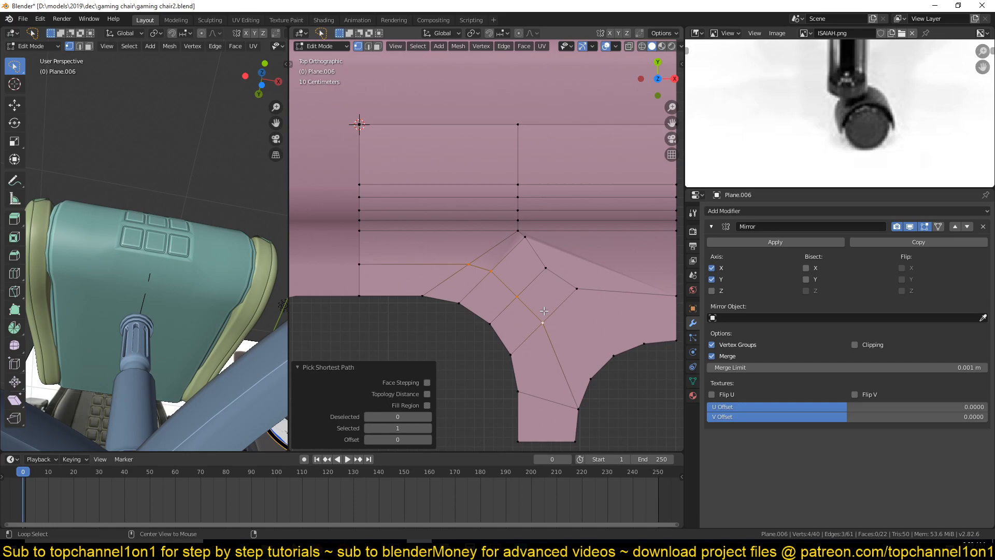
key(m)
click(542, 324)
key(g)
click(544, 301)
Dissolve the remaining interior edge loop between the merged vertex and the plate's outer side
key(2)
alt+click(538, 260)
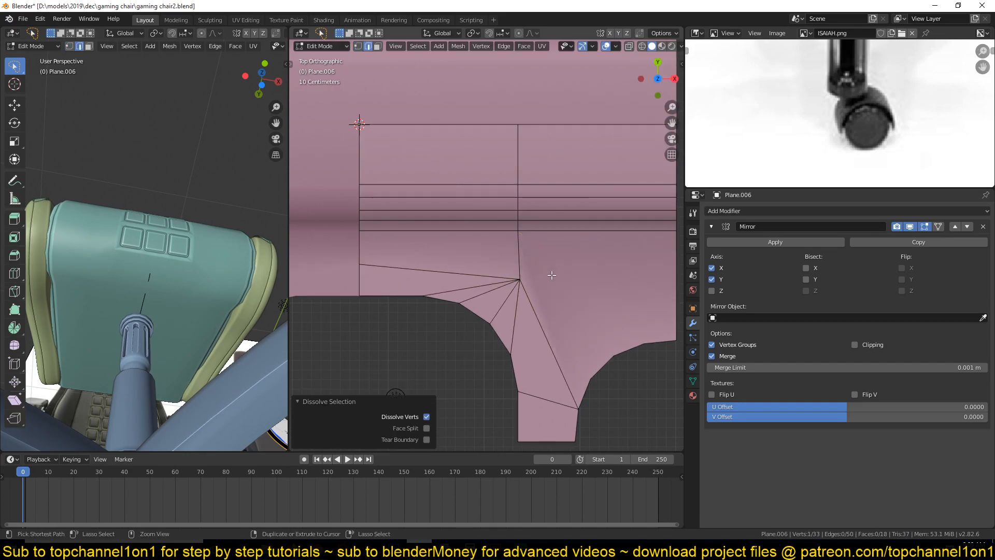
shift+middle_drag(552, 316, 480, 312)
key(ctrl+x)
Connect the rounded notch's lower vertex to the concave corner across the leg and dissolve the long diagonal edge
key(1)
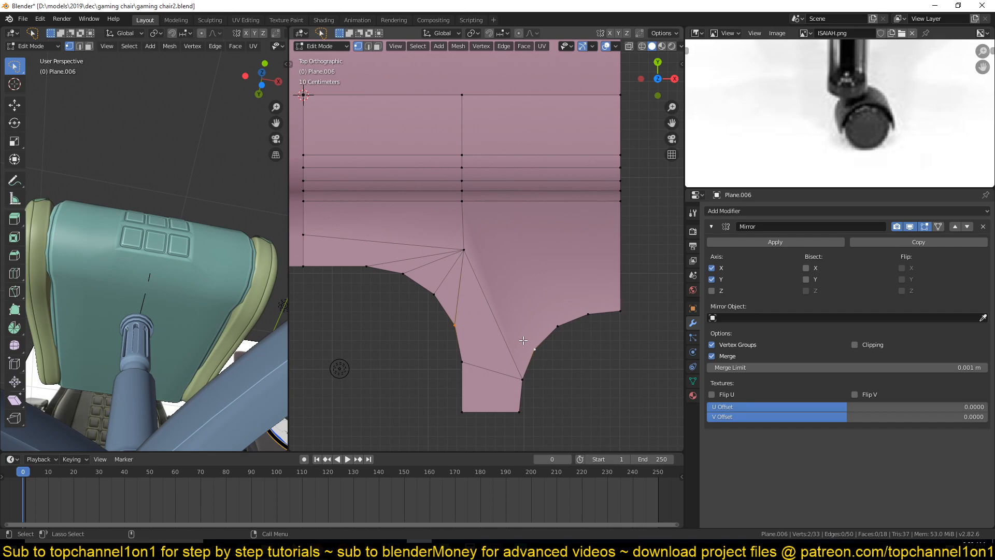
key(2)
alt+click(503, 331)
key(ctrl+x)
Add a loop cut across the strip's outer section and connect its lower end to the concave corner's middle vertex
key(1)
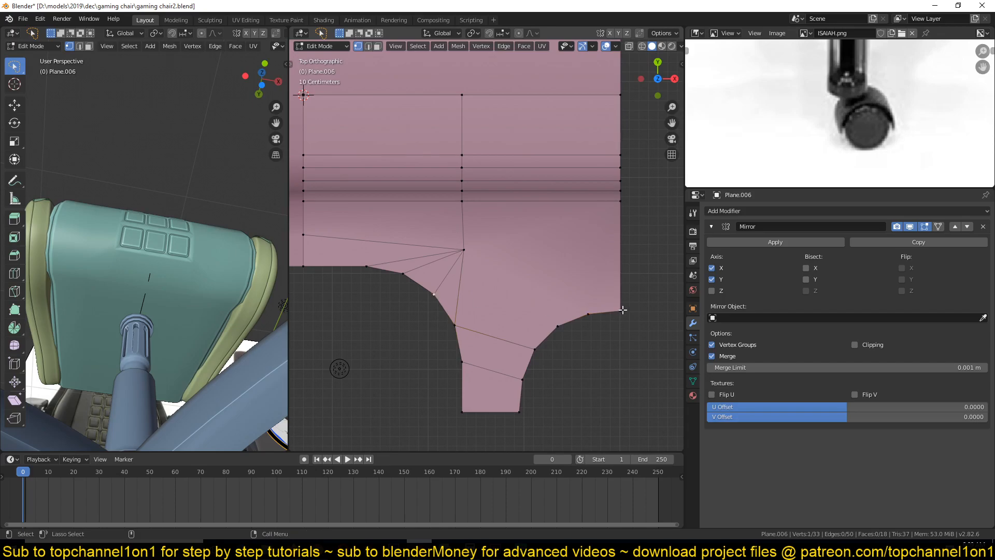
key(ctrl+r)
click(589, 191)
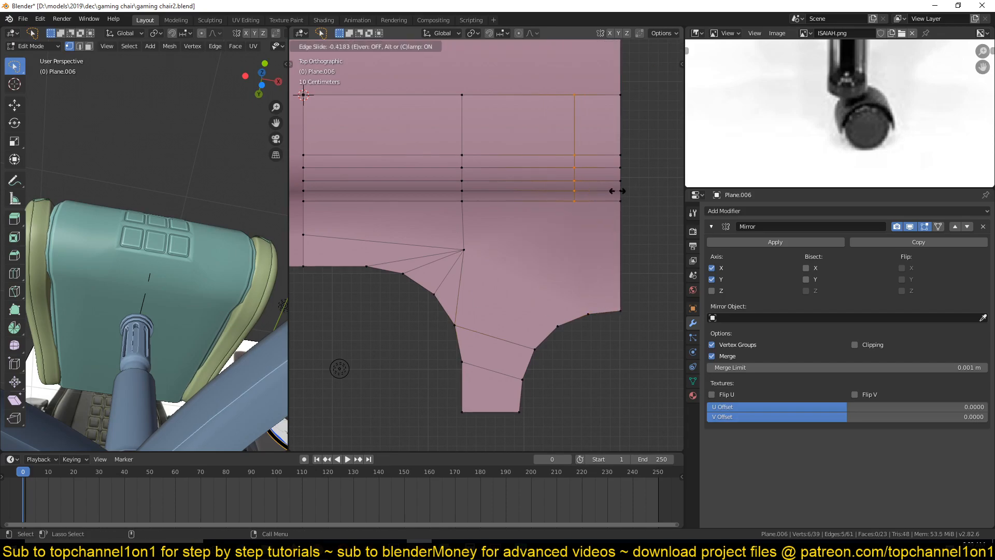
click(588, 190)
click(554, 218)
key(j)
Dissolve the edge running from the merged interior vertex to the plate's X mirror line
key(2)
click(404, 244)
key(ctrl+x)
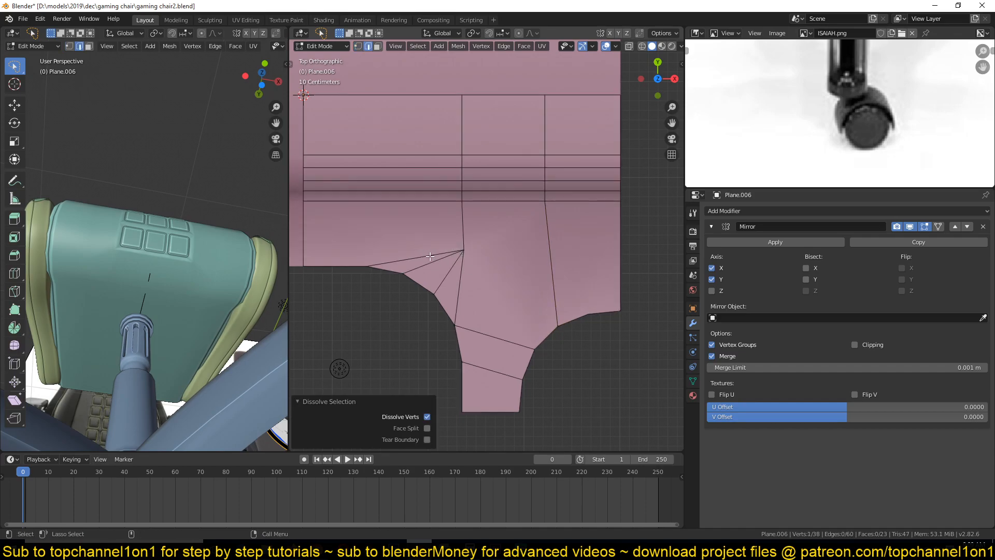
Add a loop cut across the strip's inner section and connect its lower end to the first vertex of the notch's curve
key(ctrl+r)
click(358, 173)
click(345, 173)
key(1)
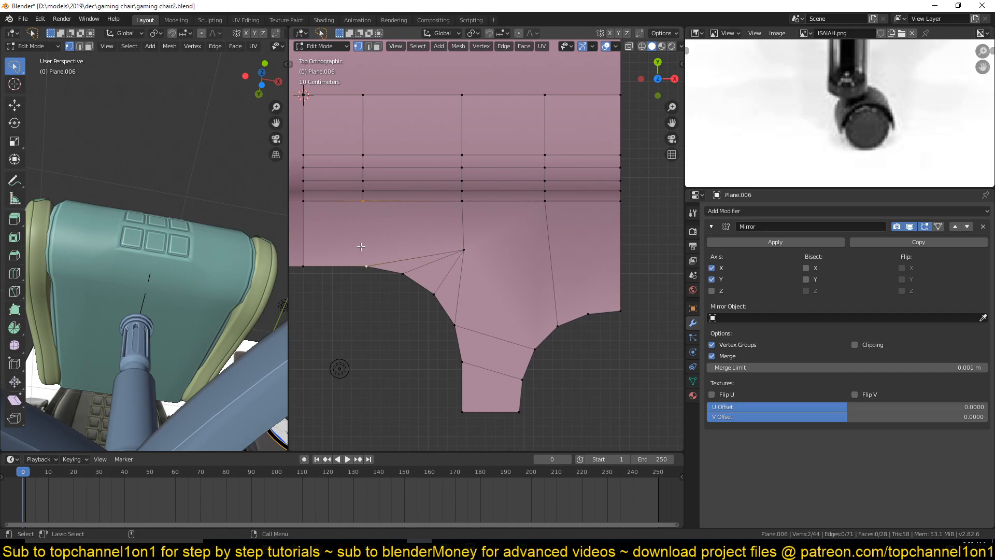
Merge the interior fan vertex into the vertex directly above it on the centre strip's lower edge
key(2)
click(443, 270)
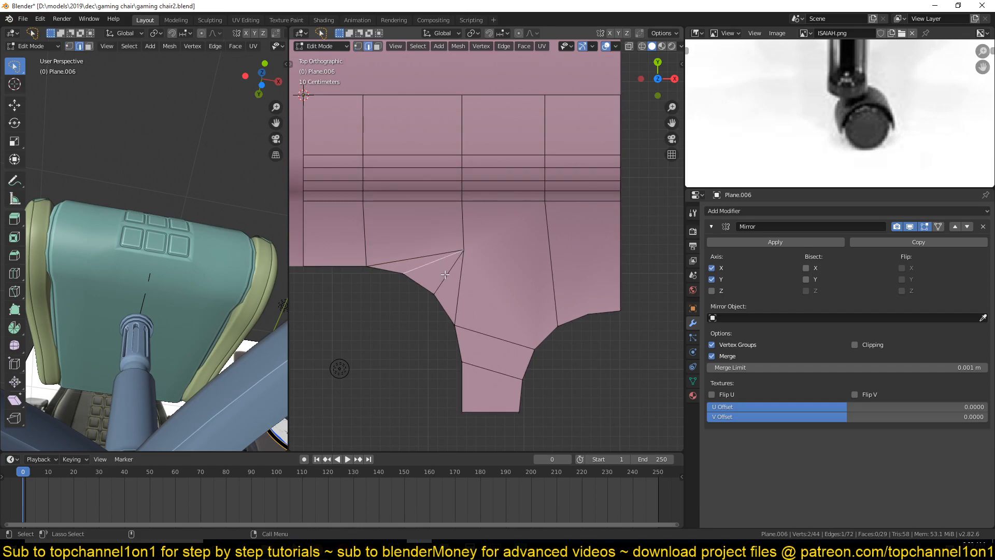
key(Tab)
key(Tab)
middle_drag(499, 308, 479, 258)
key(1)
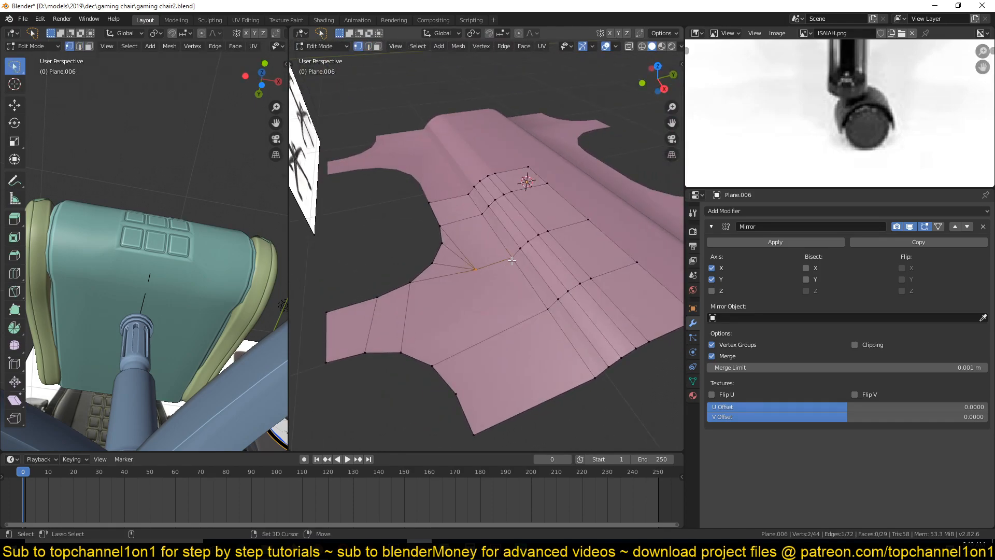
key(m)
click(514, 247)
Dissolve the fan edge to the notch curve's first vertex and connect the notch's lower vertex to the concave corner's middle vertex
middle_drag(514, 247, 457, 265)
key(2)
click(435, 251)
key(ctrl+x)
click(471, 293)
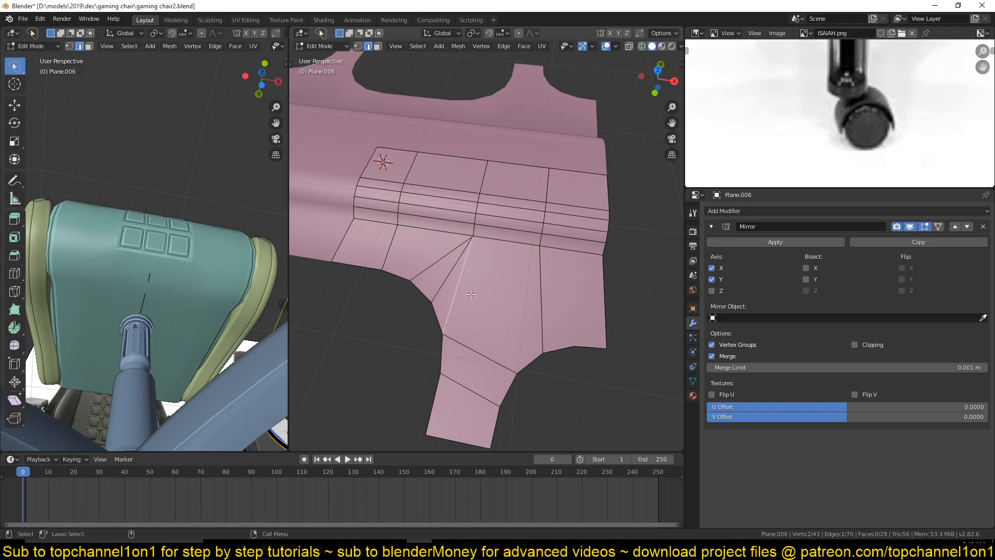
key(1)
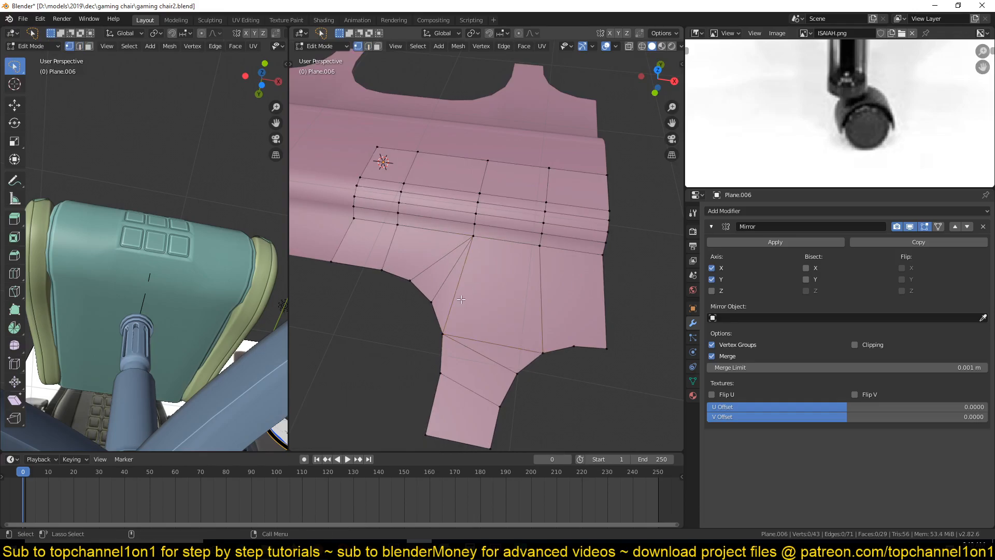
Leave mesh editing, add a Solidify modifier to the plate and bring its settings into view
key(Tab)
scroll(461, 311, down, 4)
middle_drag(461, 329, 437, 313)
click(748, 210)
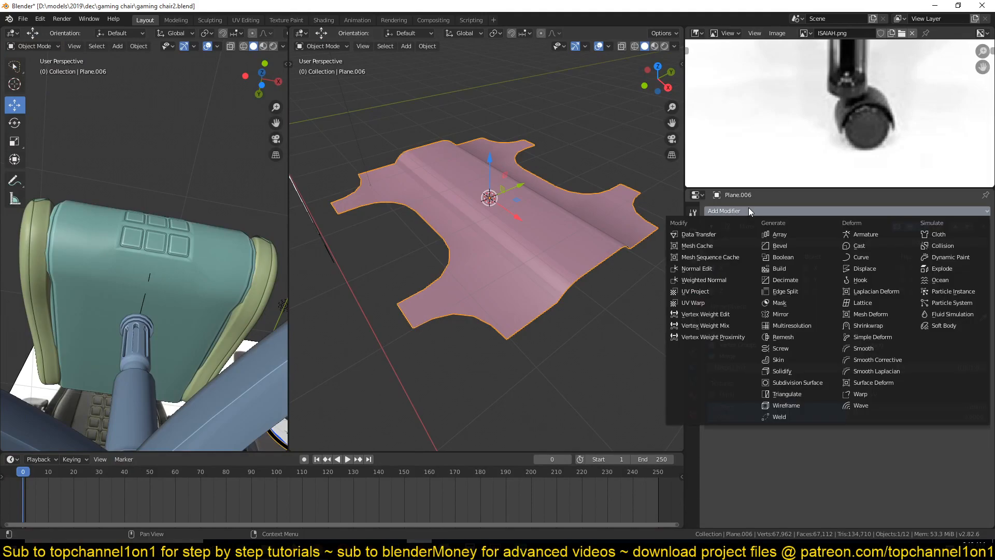
click(775, 371)
middle_drag(568, 305, 667, 325)
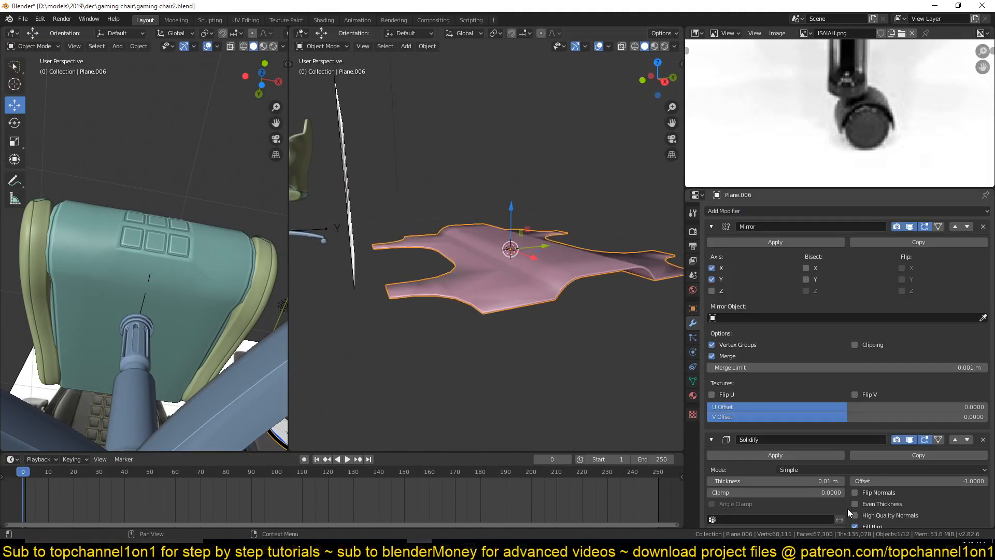
scroll(847, 508, down, 3)
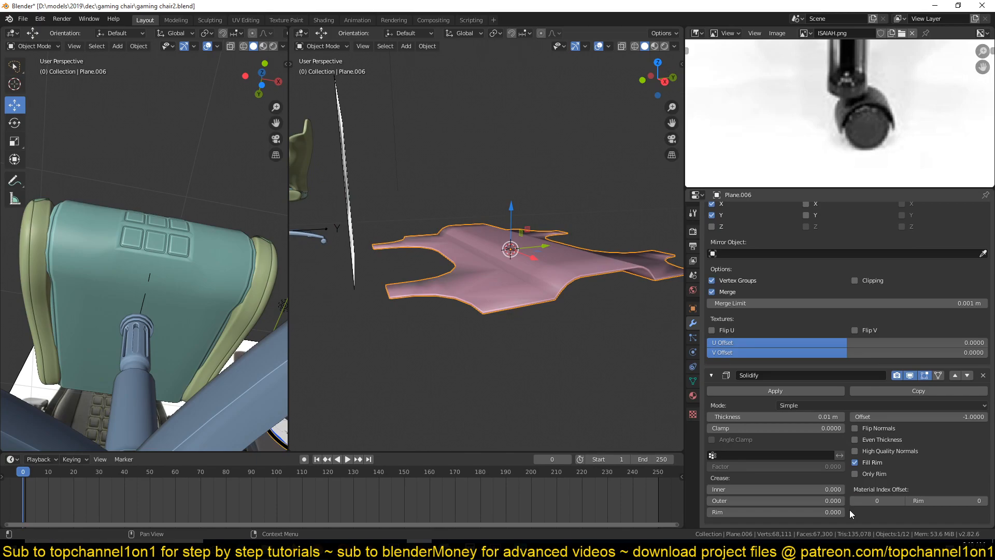
Limit the plate's Solidify modifier to the rim, flip its normals, increase the thickness beyond 0.017 m and apply the modifier
click(874, 474)
scroll(611, 337, up, 3)
middle_drag(611, 334, 578, 301)
mouse_move(777, 417)
mouse_down()
mouse_move(752, 416)
mouse_move(783, 416)
mouse_up()
click(854, 428)
middle_drag(591, 321, 539, 352)
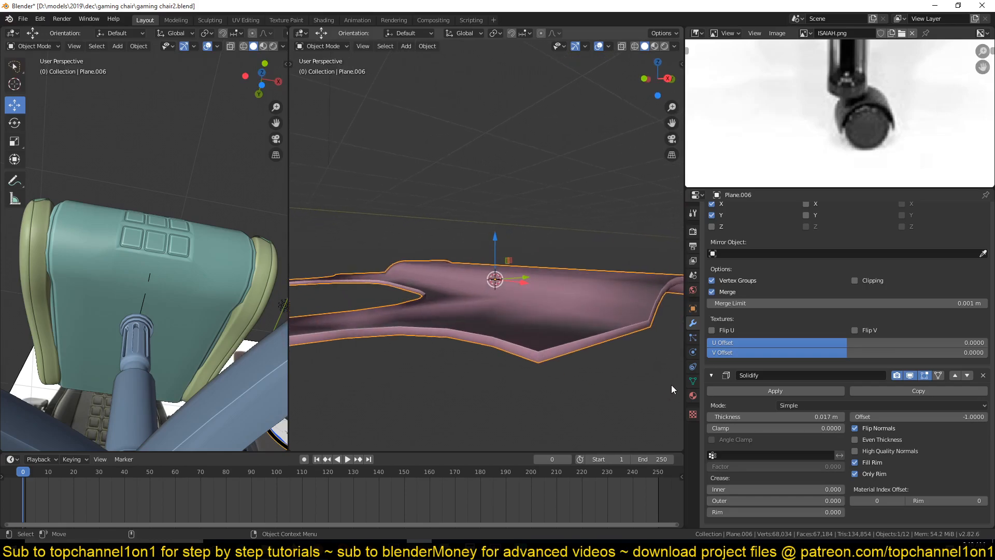
drag(746, 416, 754, 417)
click(758, 392)
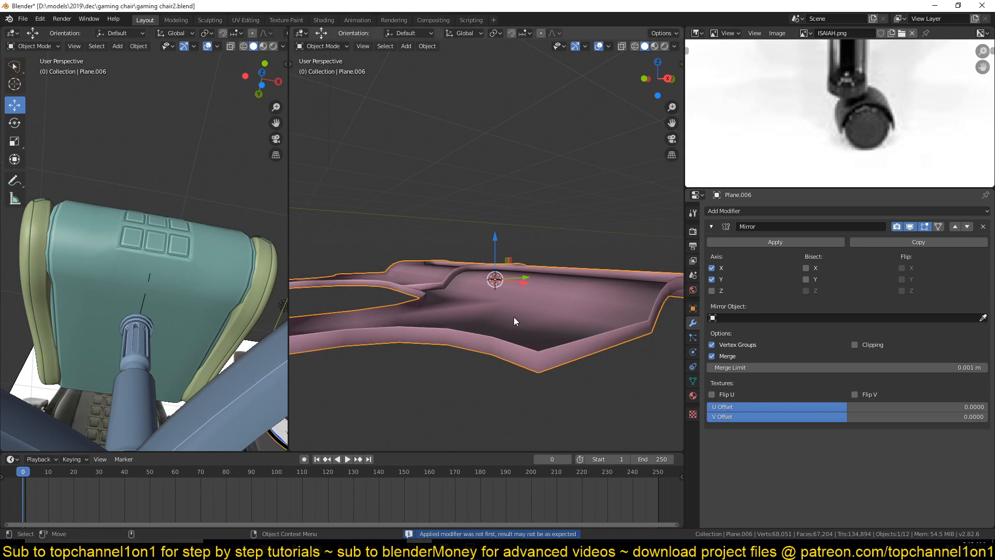
In wireframe top view, delete the unwanted rim geometry along the plate's two mirror seams, keeping only the outer rim
middle_drag(514, 316, 524, 381)
scroll(460, 341, up, 3)
scroll(470, 372, up, 3)
key(Tab)
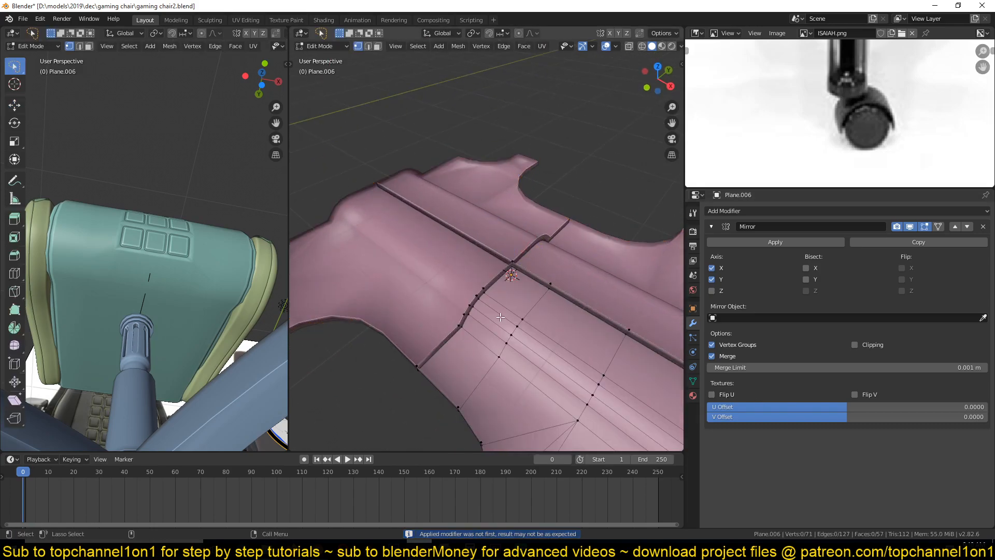
key(KP_7)
scroll(500, 317, down, 3)
key(z)
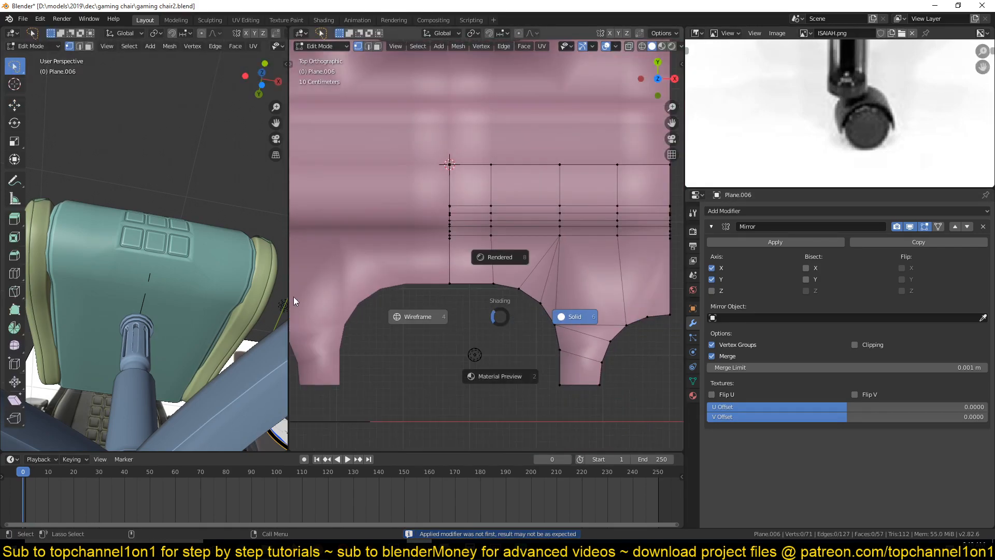
click(451, 317)
key(b)
drag(433, 136, 495, 335)
key(b)
drag(411, 106, 455, 284)
scroll(404, 246, up, 2)
key(b)
drag(337, 233, 647, 266)
key(x)
click(622, 289)
key(shift+z)
mouse_move(622, 289)
middle_down()
mouse_move(493, 193)
mouse_move(480, 300)
mouse_move(470, 212)
mouse_move(506, 220)
mouse_move(515, 206)
mouse_move(535, 210)
middle_up()
Apply the plate's Mirror modifier and reopen its mesh for editing in edge mode
key(Tab)
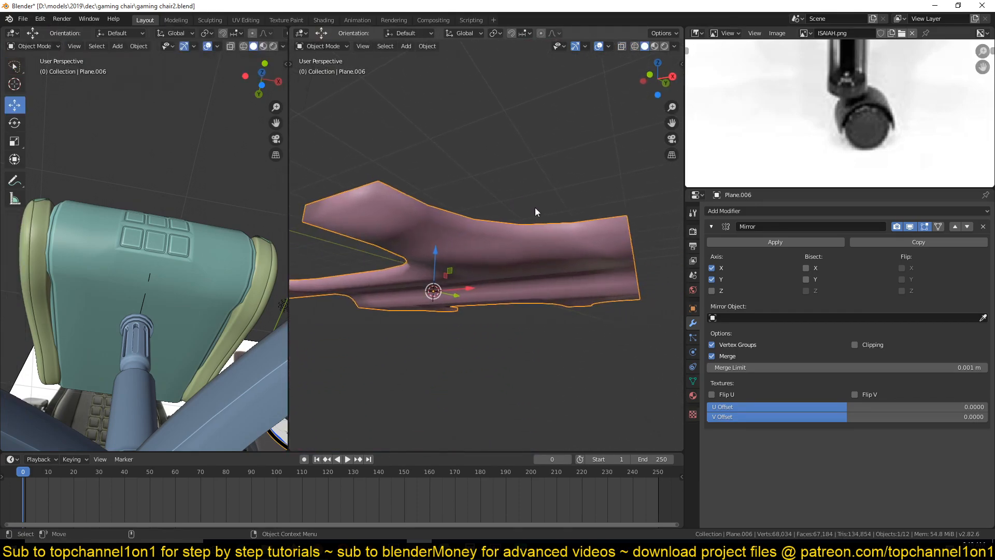
click(782, 240)
key(Tab)
key(2)
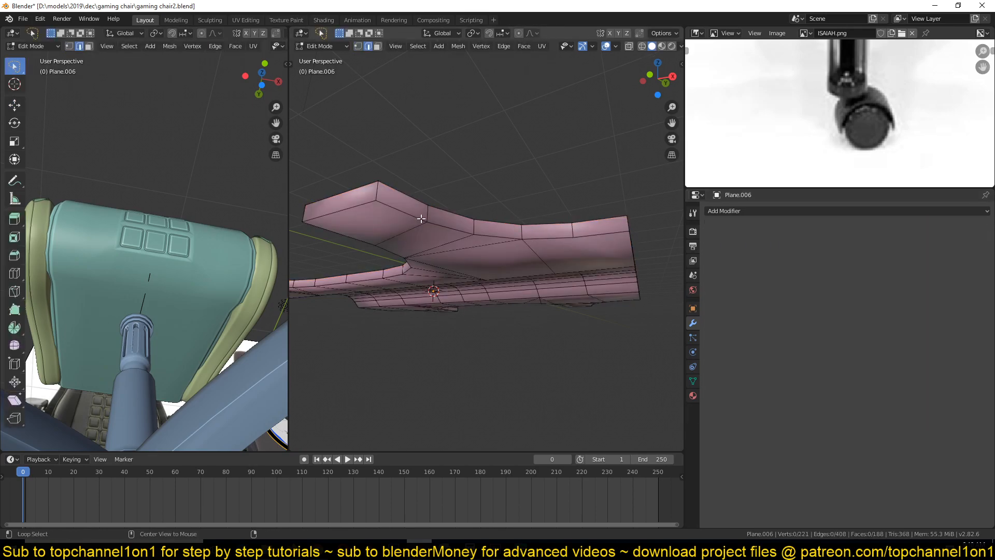
Bevel the edge loops where the rim meets the plate's surface, all around the outline, with 0.0125 m offset and 4 segments
alt+shift+click(373, 247)
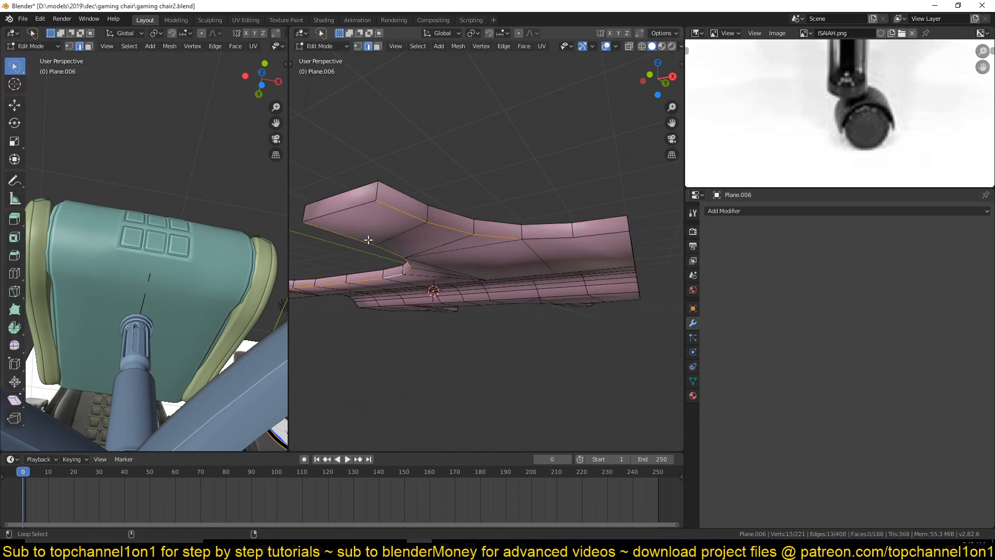
shift+click(360, 208)
middle_drag(360, 208, 445, 298)
alt+shift+click(516, 222)
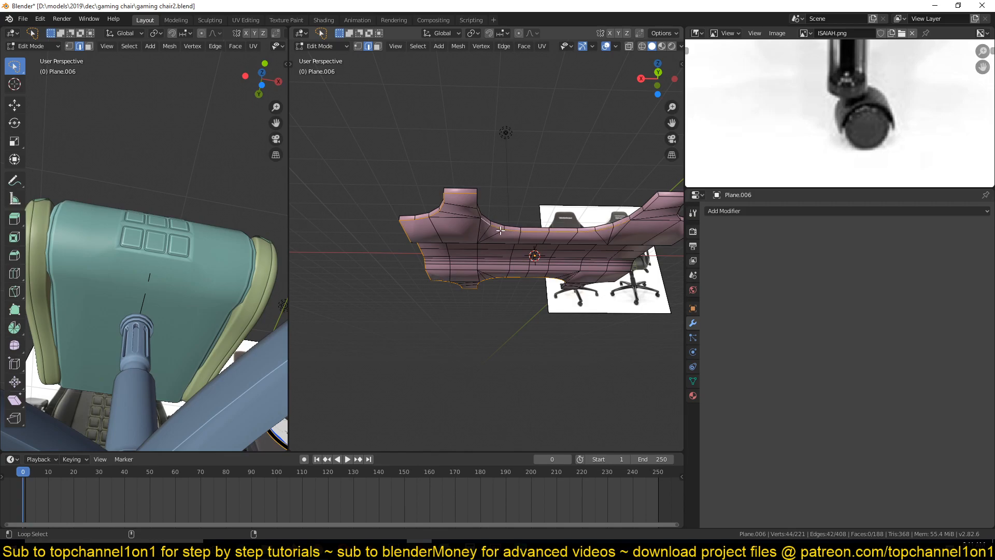
alt+shift+click(641, 213)
middle_drag(641, 213, 446, 279)
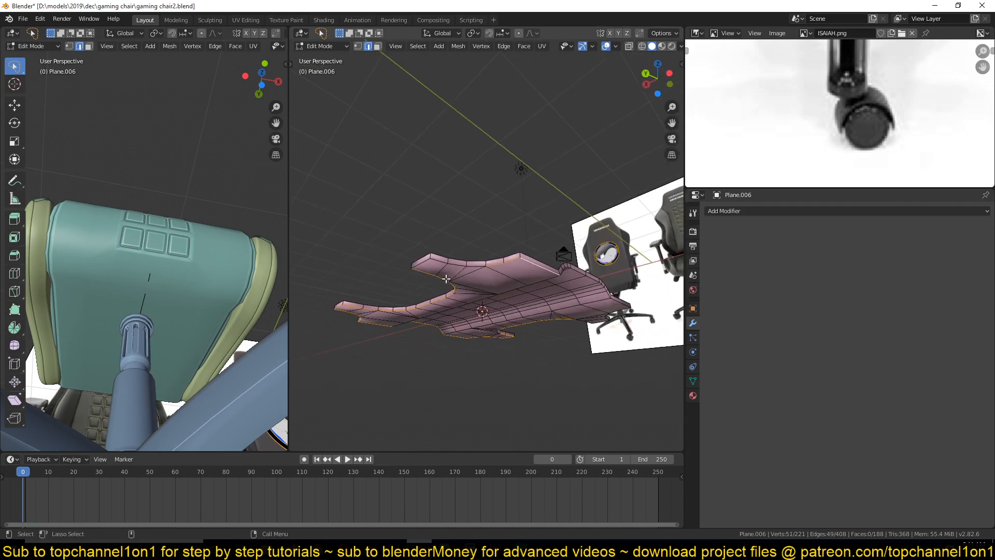
middle_drag(552, 280, 528, 273)
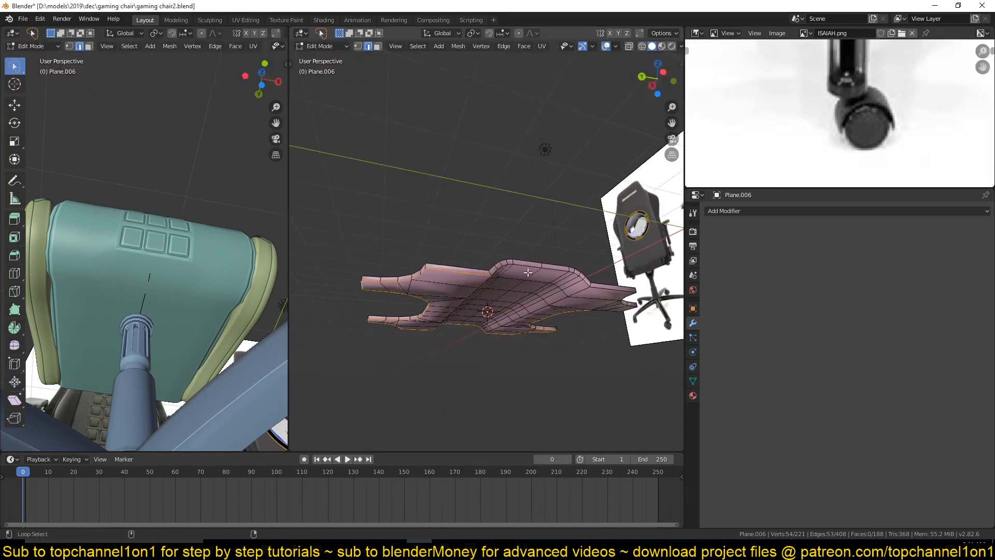
middle_drag(623, 296, 551, 251)
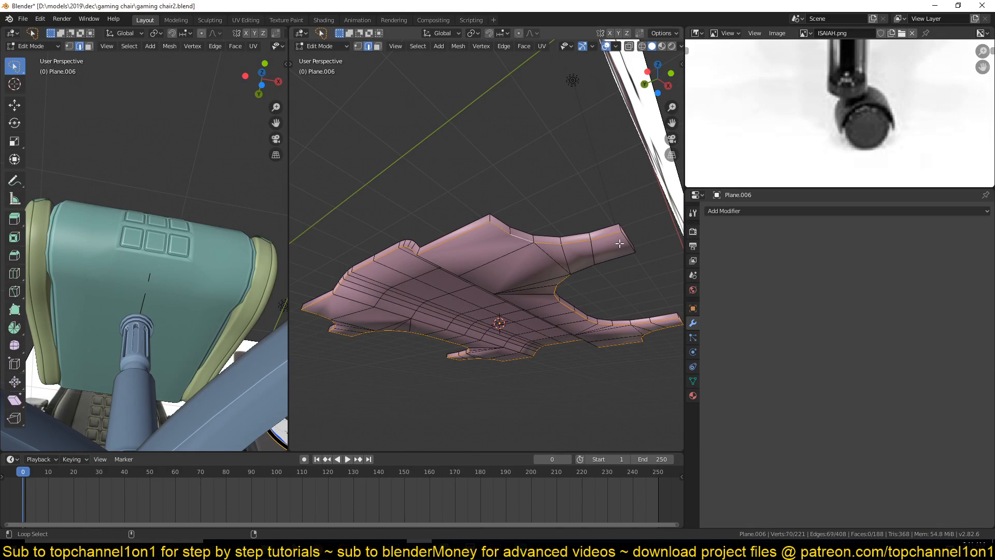
mouse_move(576, 268)
middle_down()
mouse_move(437, 273)
mouse_move(570, 262)
mouse_move(569, 254)
middle_up()
key(ctrl+b)
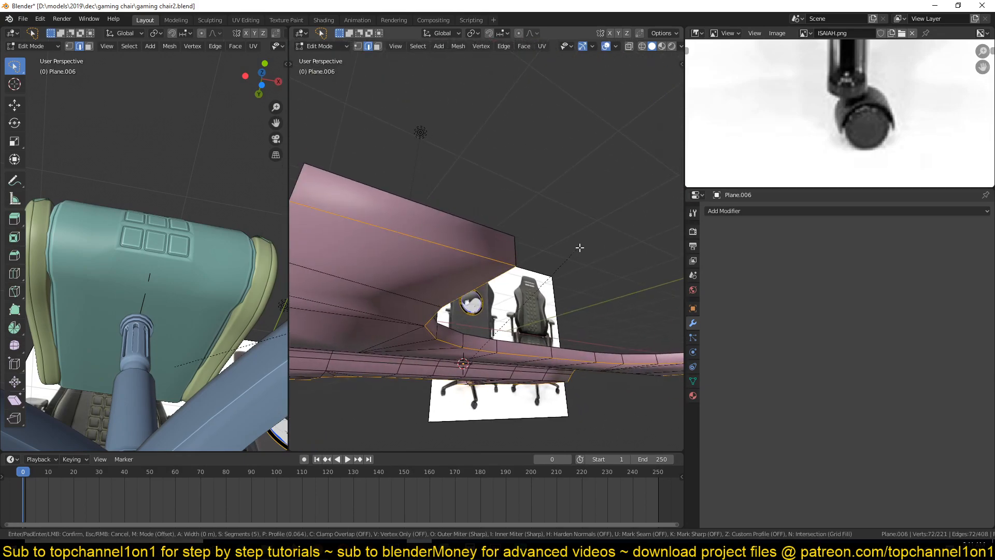
scroll(583, 247, down, 1)
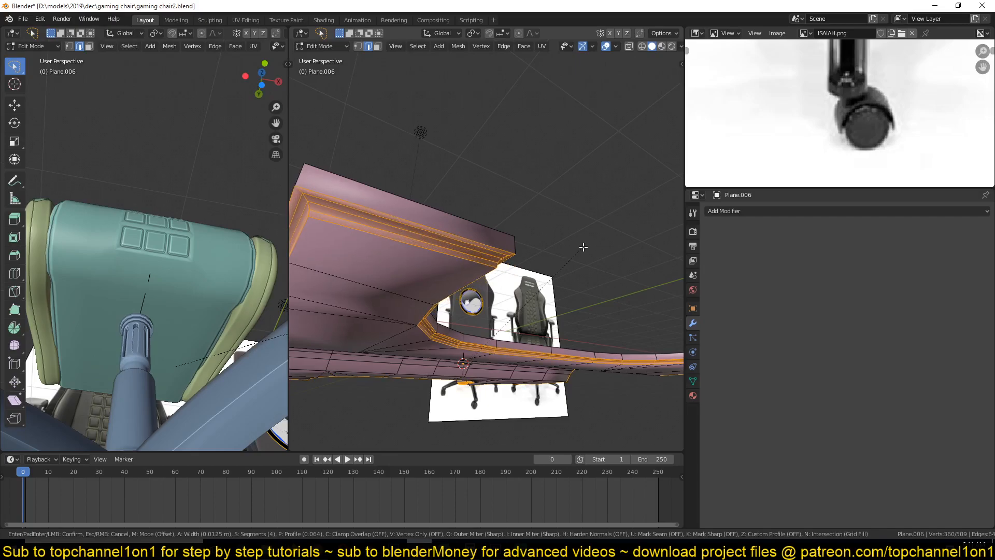
click(582, 247)
Set the bevel's profile to about 0.447, reduce its segment count and leave mesh editing
drag(365, 343, 413, 343)
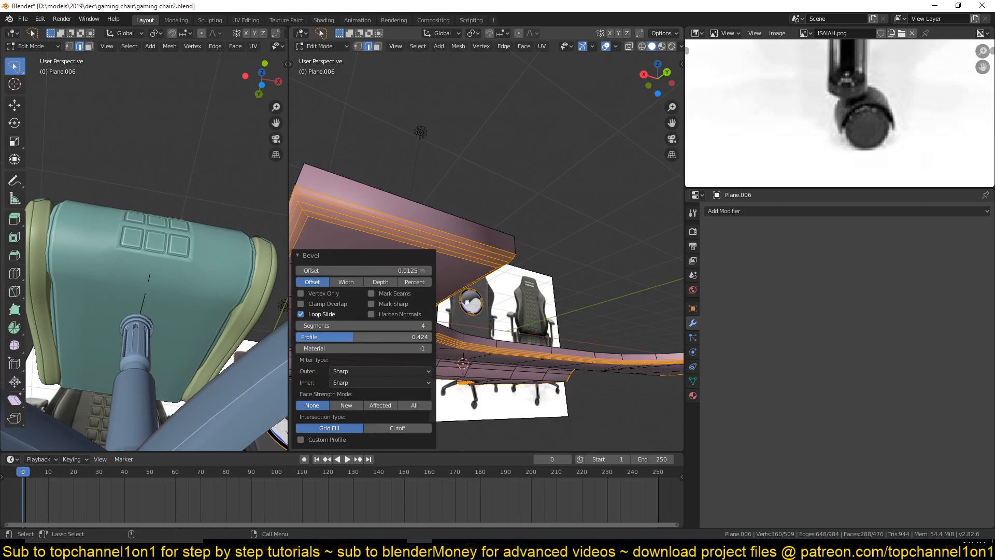
middle_drag(476, 215, 502, 225)
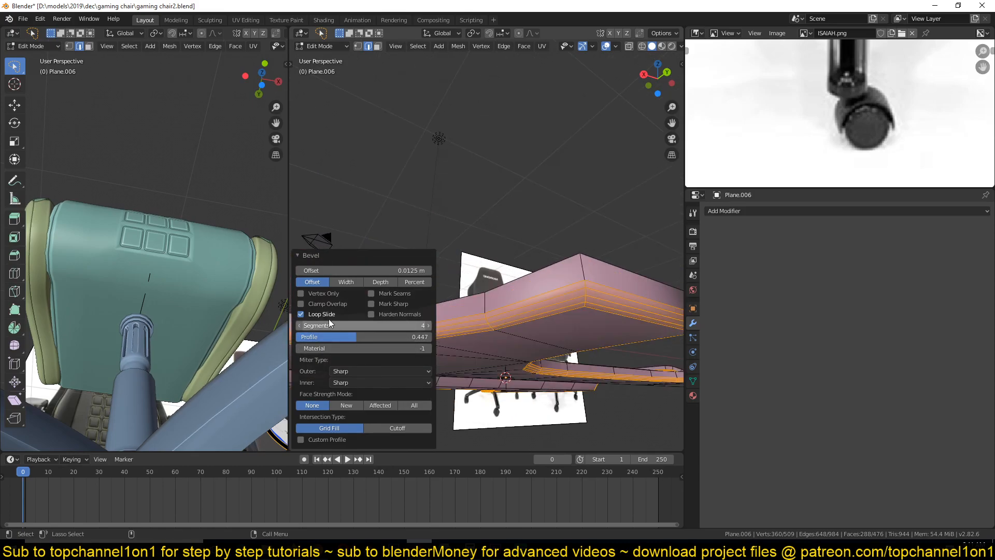
click(298, 325)
key(Tab)
scroll(555, 291, down, 5)
middle_drag(555, 291, 492, 365)
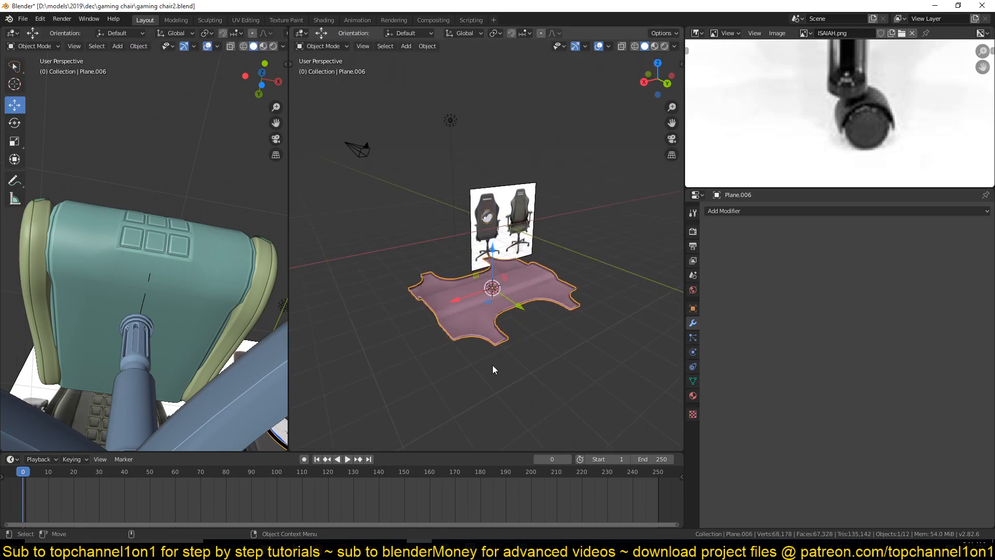
Place the 3D cursor at the chair's seat and snap the plate to the cursor
key(KP_3)
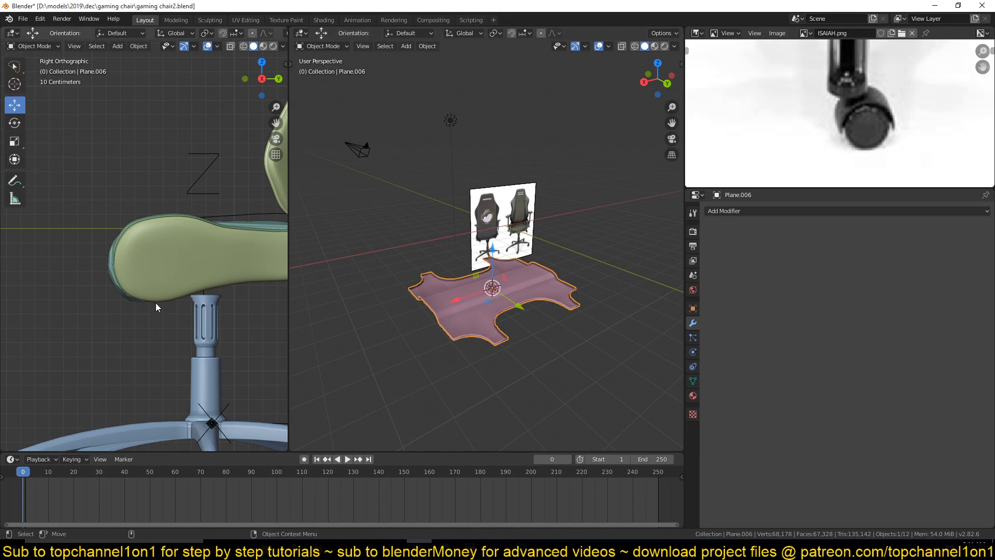
scroll(155, 299, down, 4)
click(136, 258)
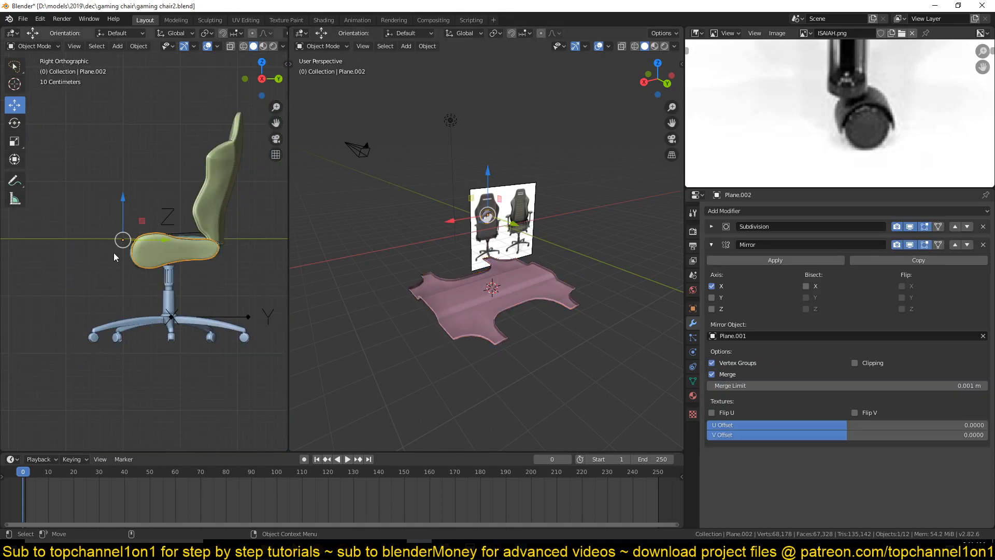
click(124, 269)
middle_drag(140, 266, 149, 248)
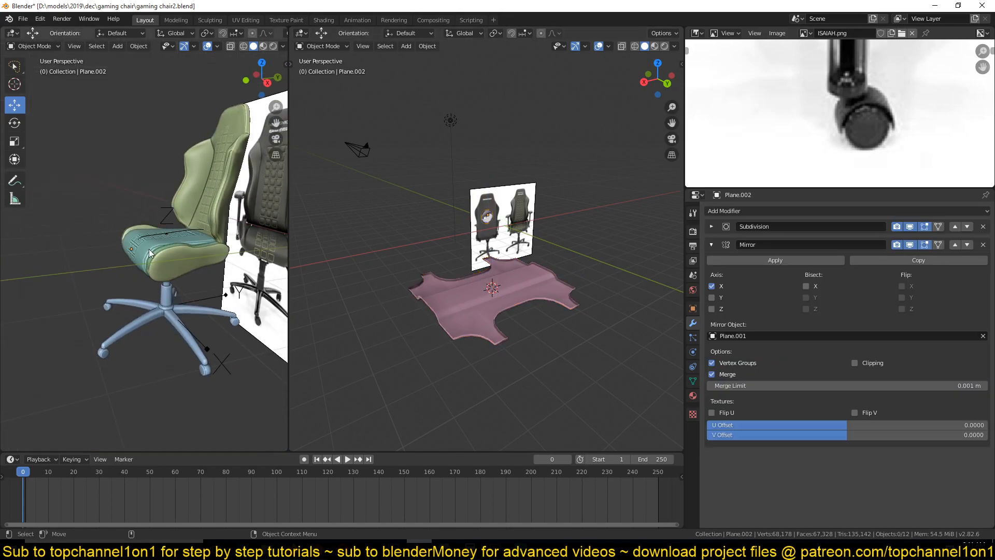
key(shift+s)
click(179, 316)
click(489, 318)
key(shift+s)
click(505, 218)
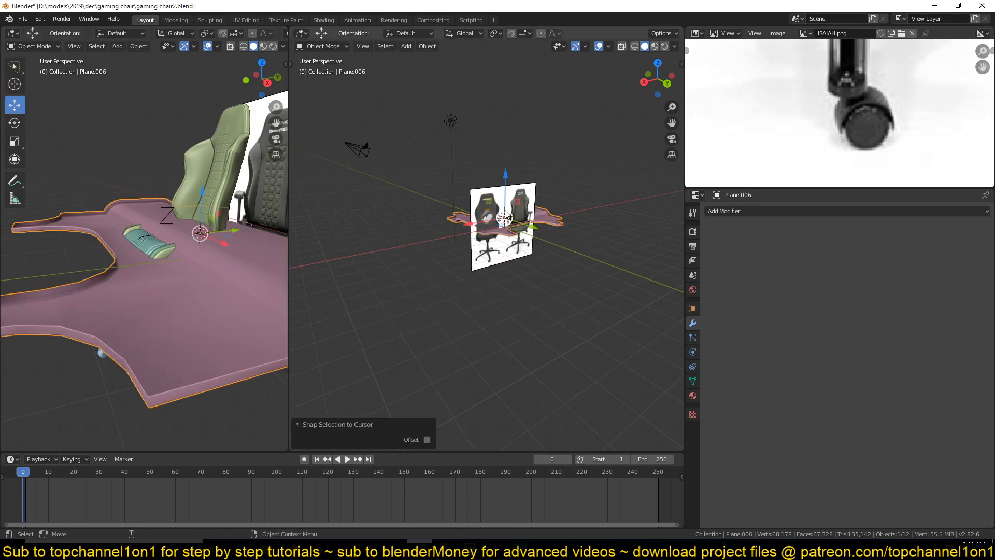
Scale the plate to about 0.185 and rotate it 90° about the vertical axis in top view
key(KP_7)
key(s)
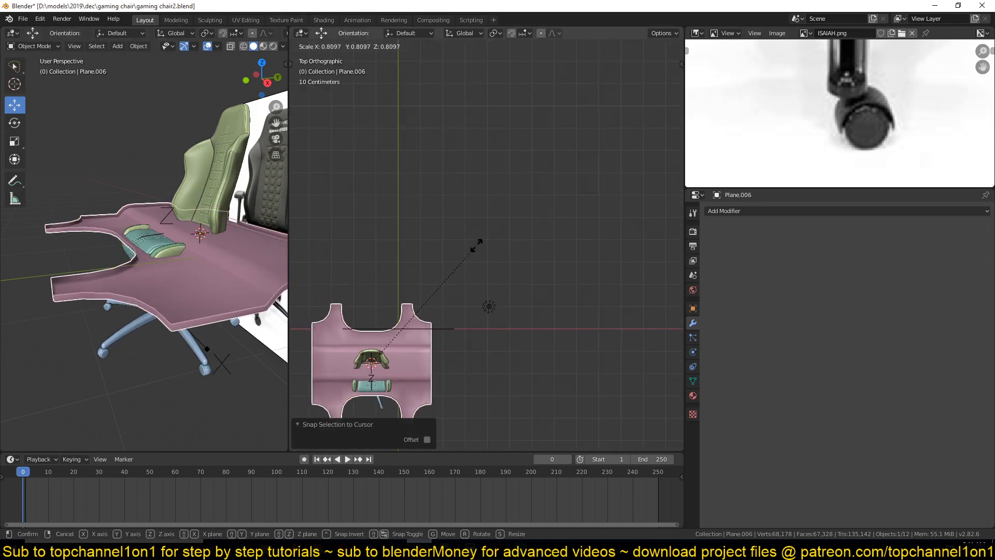
click(377, 326)
text(r90)
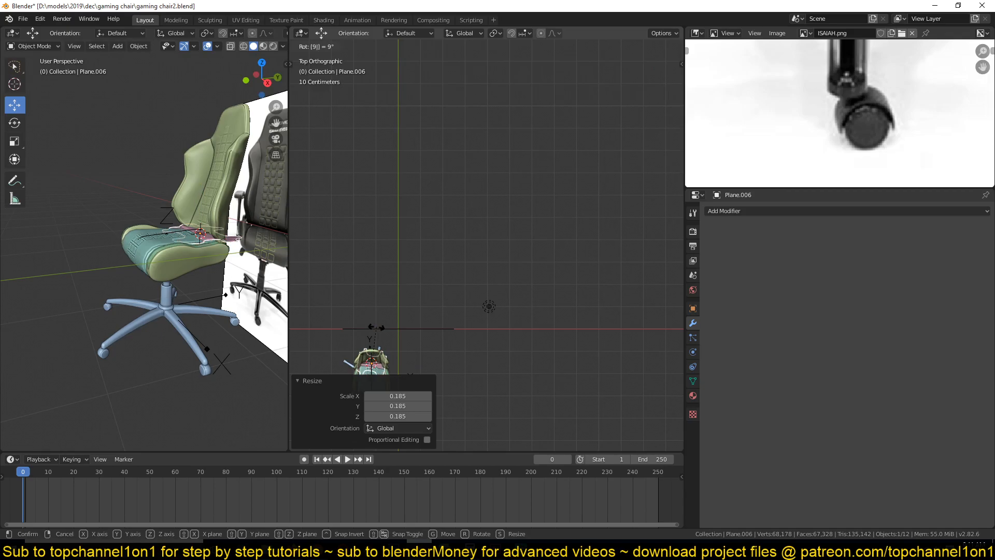
key(Return)
Move the plate beneath the seat onto the column's top, about -0.561 m in Y and -0.538 m in Z
key(KP_3)
key(KP_Decimal)
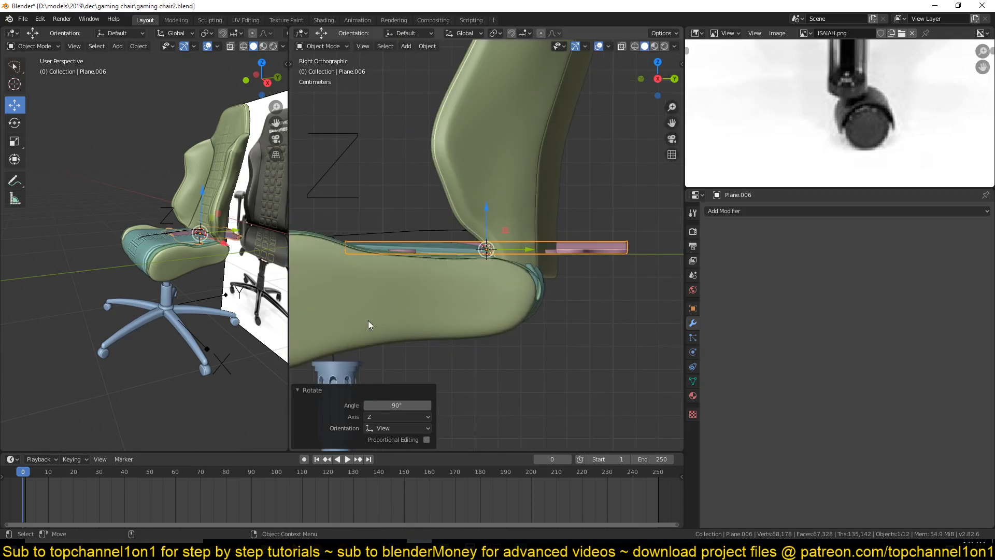
key(g)
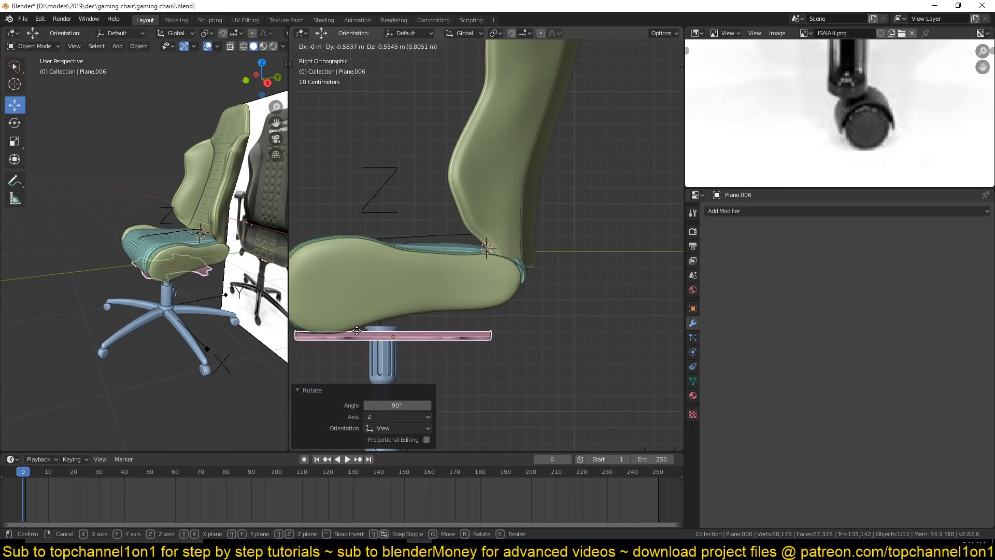
click(360, 328)
middle_drag(360, 328, 361, 262)
scroll(359, 262, down, 4)
key(KP_1)
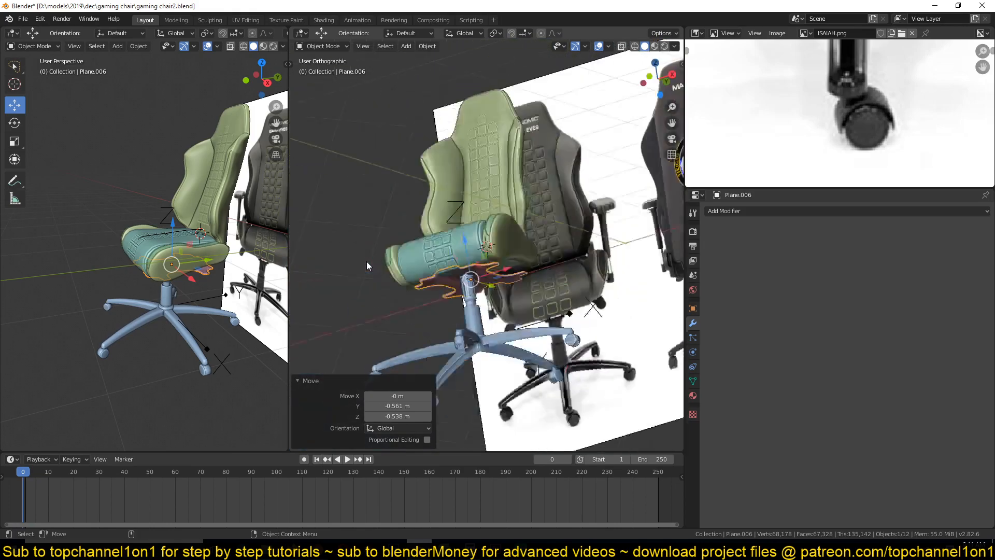
key(KP_3)
scroll(360, 263, up, 4)
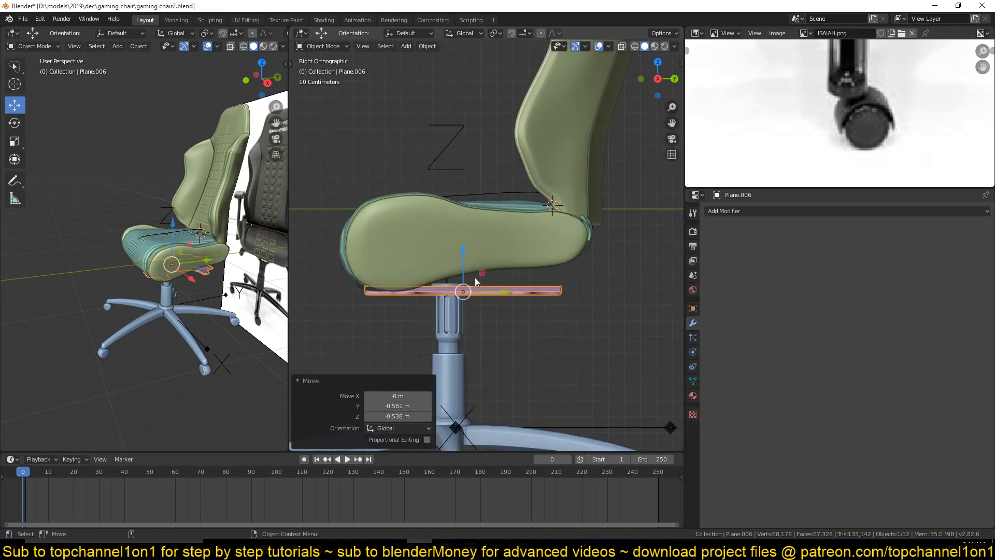
scroll(485, 281, up, 1)
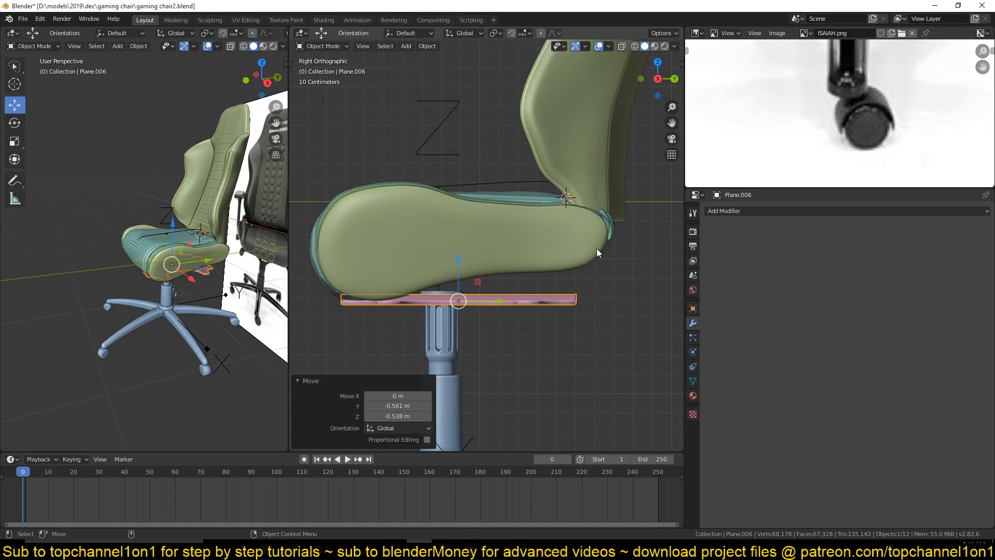
Rotate the seat cushion's rear underside vertices about 5.27° and lower them about 0.11 m toward the plate
click(597, 253)
key(Tab)
key(z)
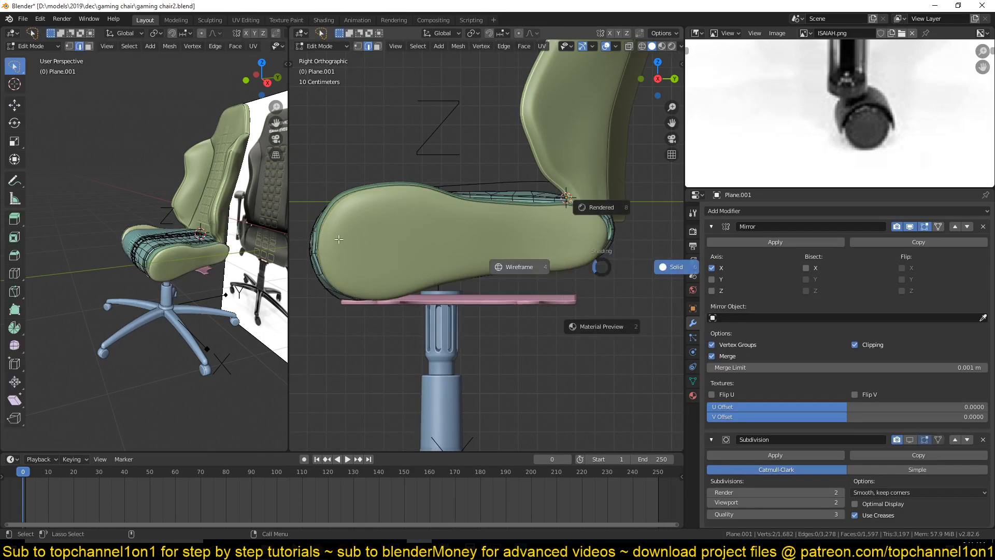
click(340, 239)
key(1)
key(c)
mouse_move(423, 289)
mouse_down()
mouse_move(477, 271)
mouse_move(595, 267)
mouse_move(599, 254)
mouse_up()
right_click(598, 277)
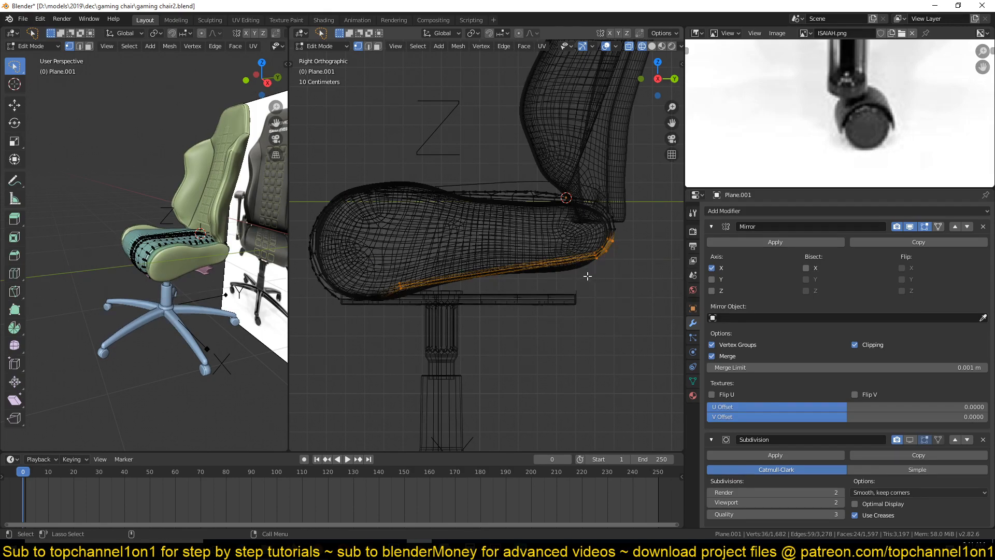
key(r)
click(585, 293)
key(g)
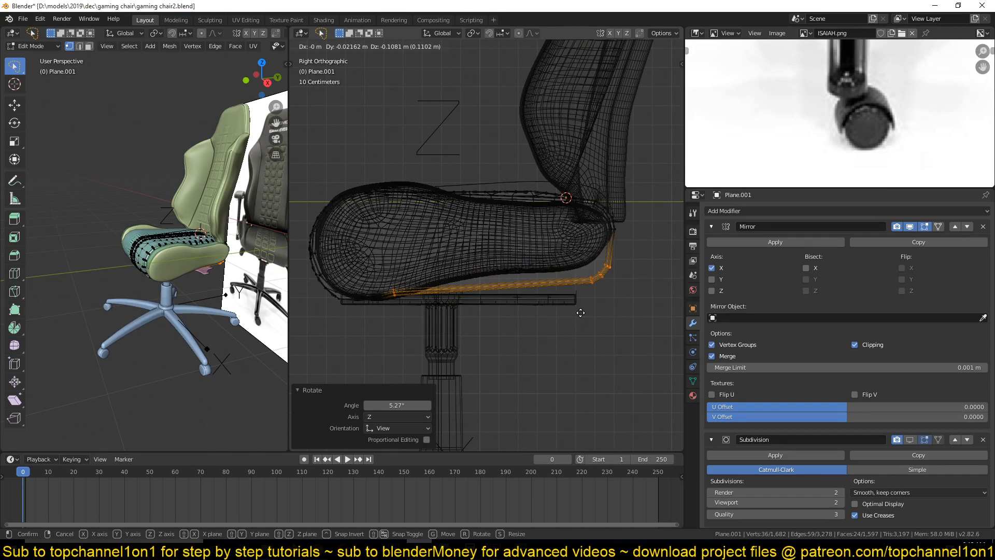
click(581, 311)
Move the cushion's rear lower corner vertices forward and down toward the plate's rear end
key(alt+a)
key(c)
drag(595, 277, 593, 270)
right_click(593, 270)
key(g)
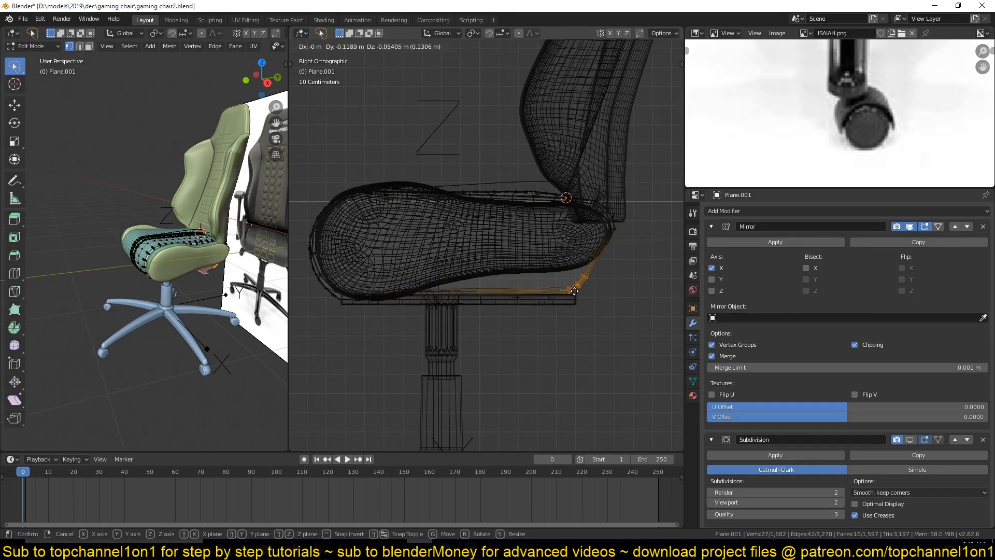
click(580, 289)
key(alt+a)
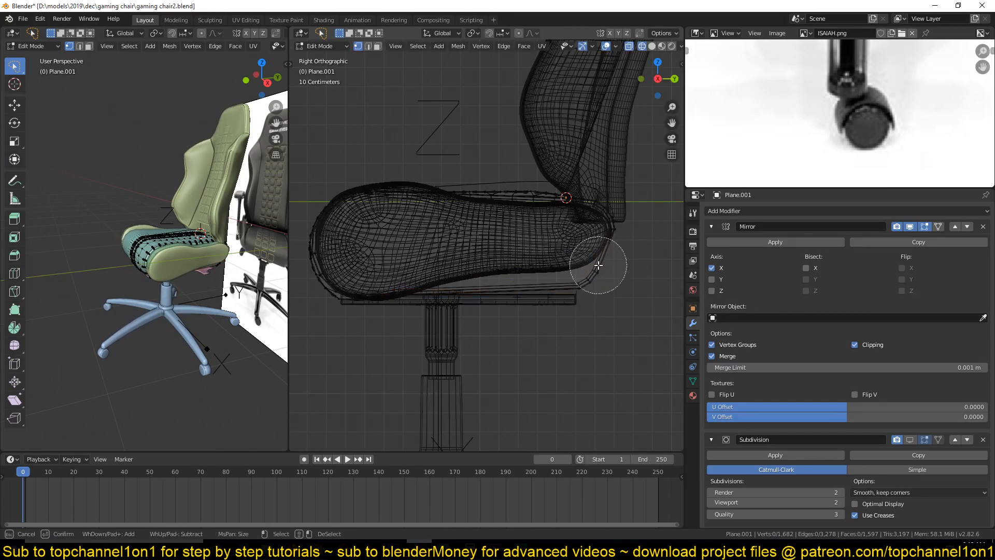
Add a loop cut across the cushion's sloping lower rear and move its vertices outward to round the corner
key(Tab)
click(585, 273)
key(Tab)
key(c)
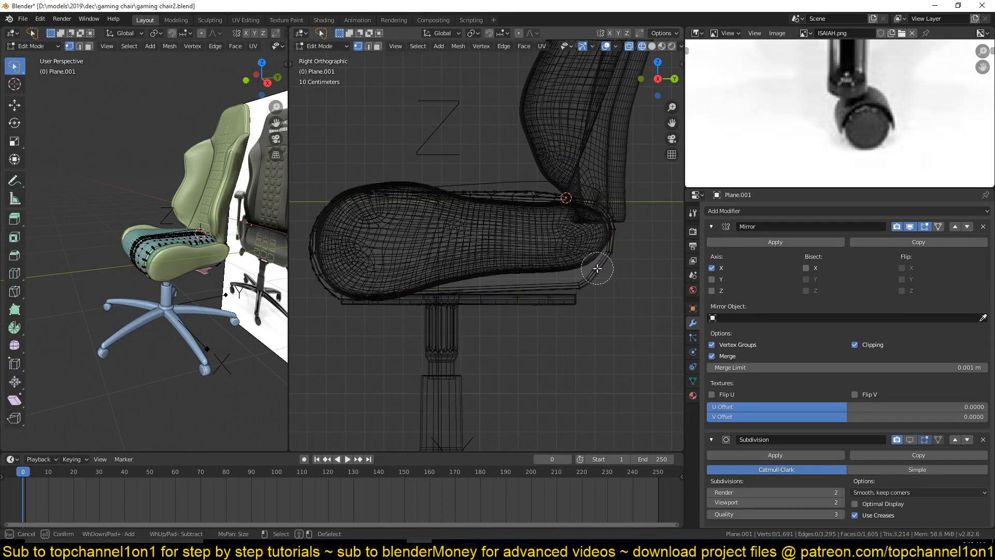
click(598, 267)
key(Escape)
key(g)
click(605, 263)
Leave mesh editing, return to solid shading, compare the chair with the front reference and select the under-seat plate
key(Tab)
key(z)
click(626, 286)
mouse_move(530, 290)
middle_down()
mouse_move(584, 335)
mouse_move(490, 291)
middle_up()
key(KP_1)
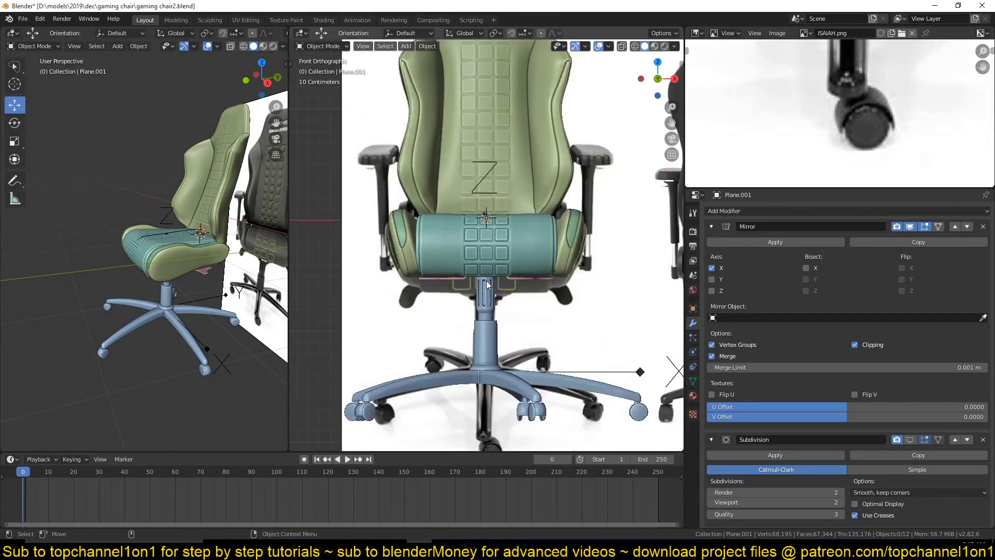
key(KP_3)
scroll(486, 281, up, 3)
click(536, 303)
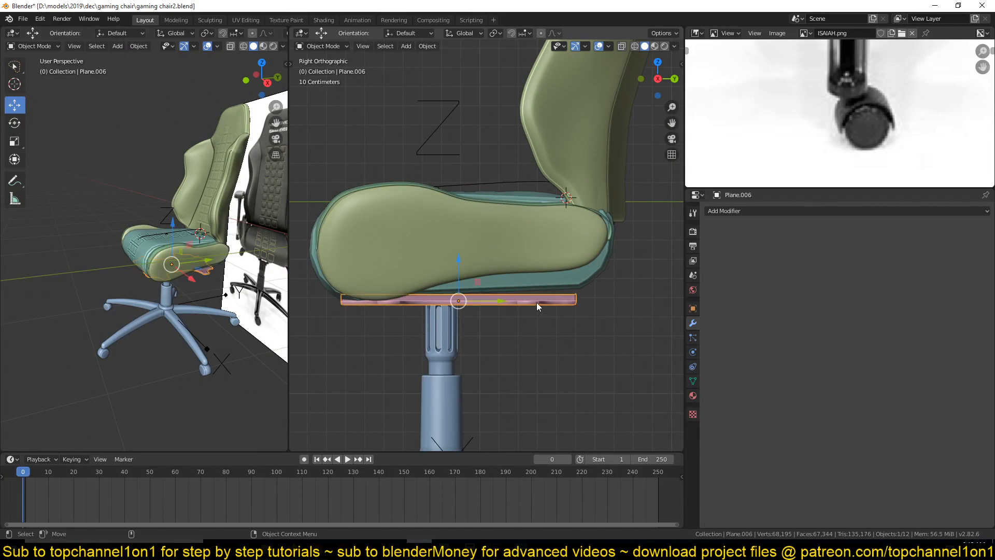
Open the under-seat plate for mesh editing with smooth proportional editing on and check it from below and from the side
key(Tab)
key(shift+z)
key(c)
key(Escape)
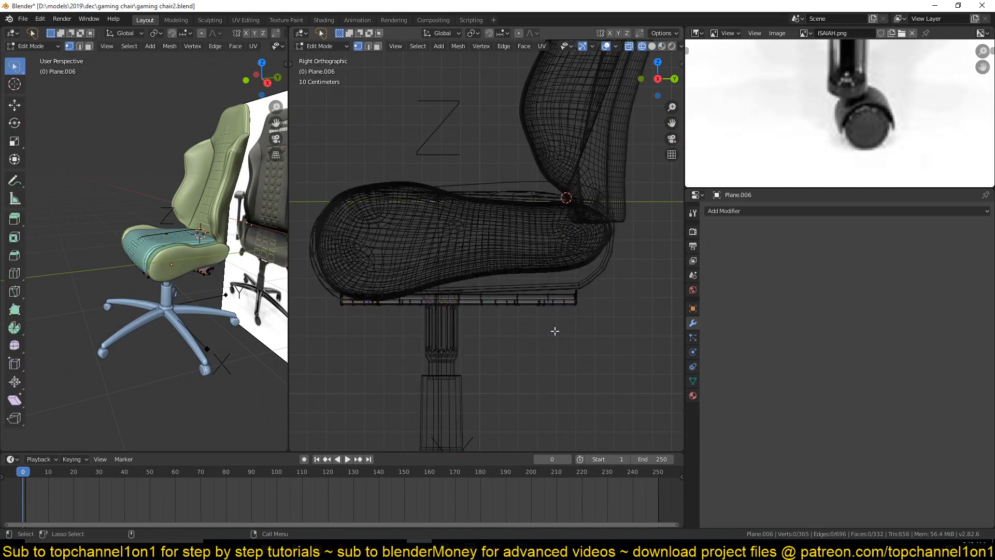
mouse_move(572, 321)
middle_down()
mouse_move(511, 222)
mouse_move(493, 213)
middle_up()
key(z)
click(550, 236)
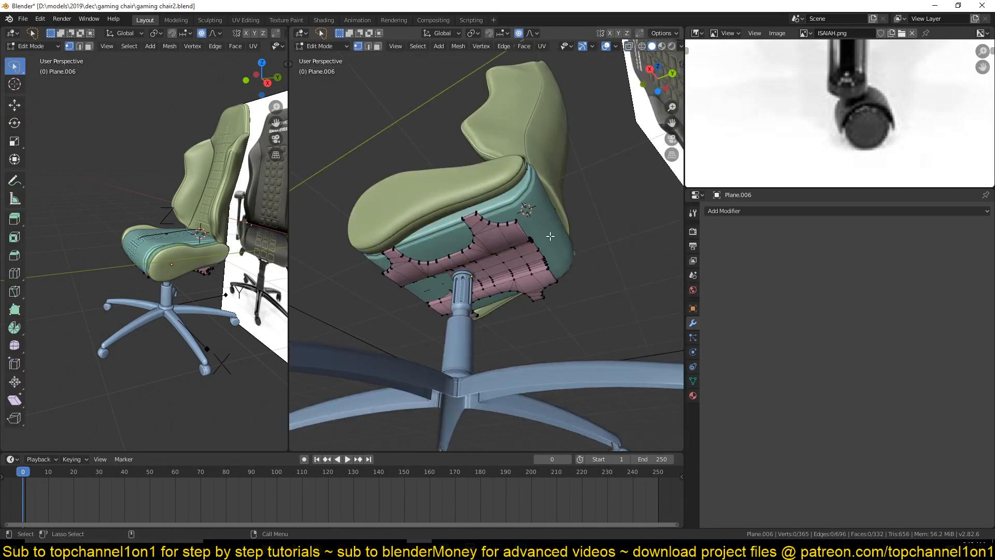
key(KP_3)
scroll(516, 337, up, 4)
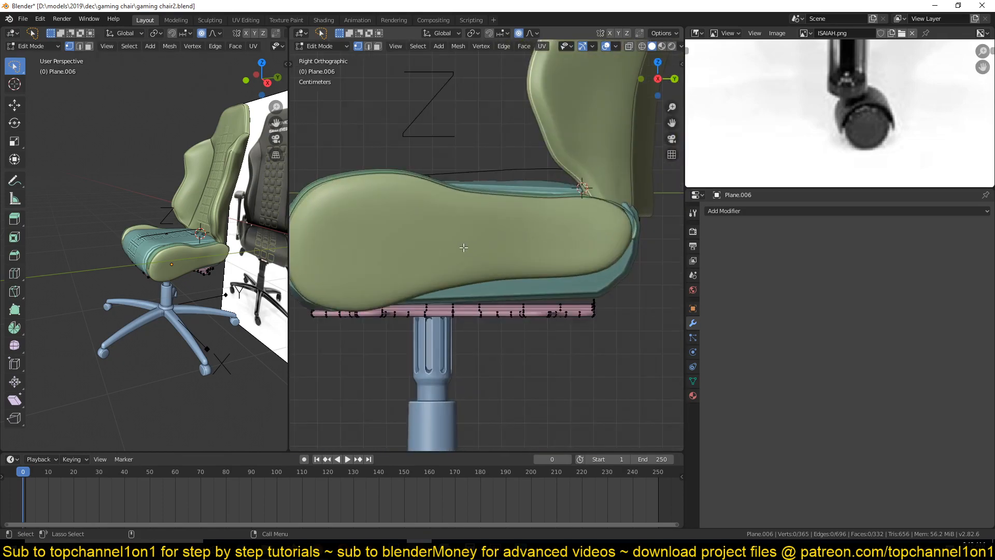
Move the plate's rear-end vertices back and up about 0.06 m with proportional editing, and rotate them to slope upward
key(shift+z)
key(c)
drag(584, 291, 563, 301)
key(Escape)
key(g)
click(582, 289)
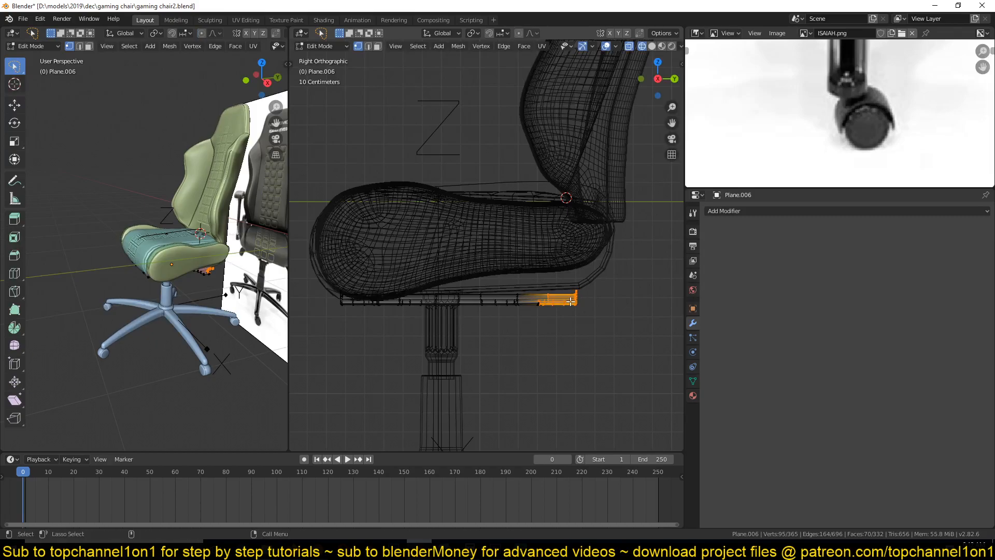
key(g)
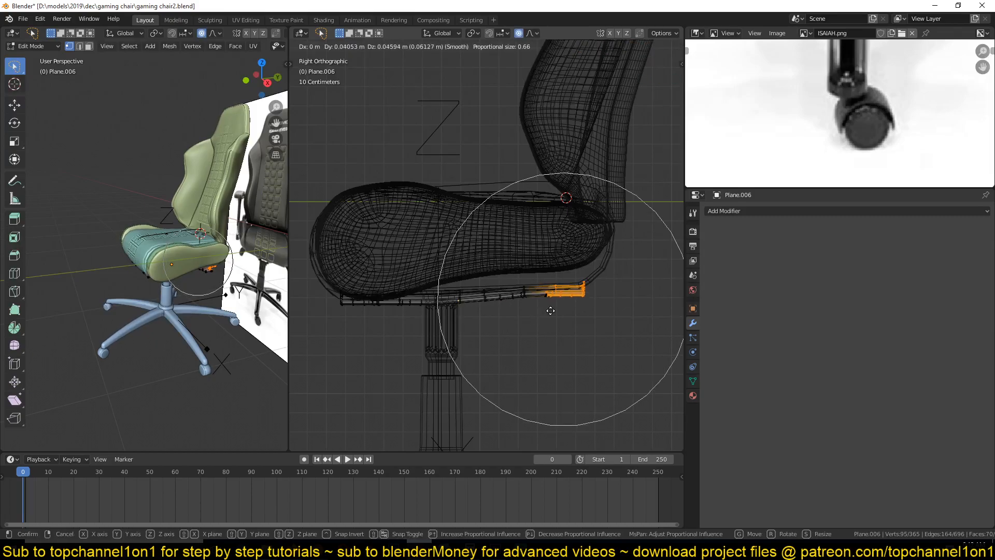
click(562, 312)
key(r)
click(629, 298)
Select the plate's middle vertices above the column and move them along Z with proportional falloff
key(alt+a)
key(c)
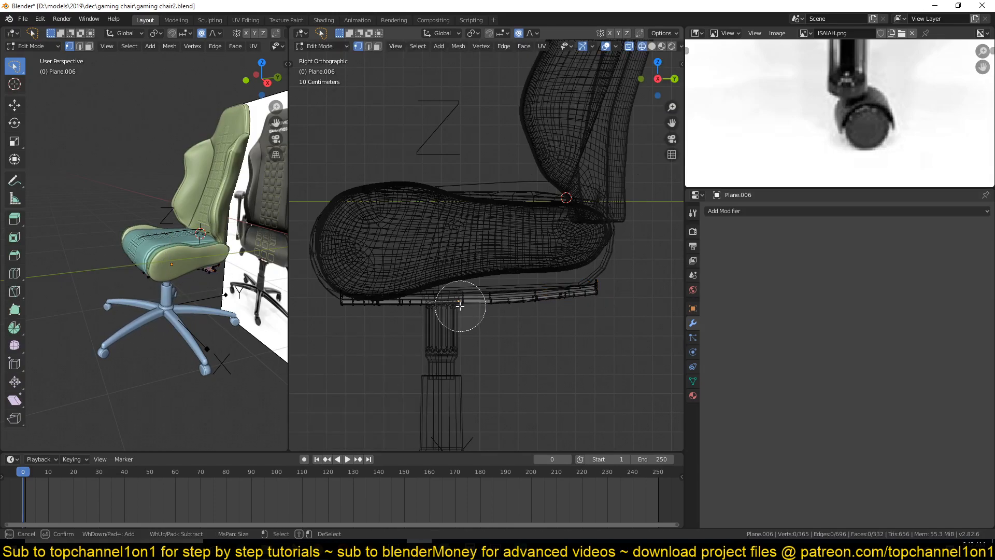
drag(460, 306, 439, 304)
right_click(438, 303)
key(g)
key(z)
scroll(476, 283, up, 2)
click(475, 283)
Leave mesh editing and lower the whole under-seat plate about 0.04 m along Z
key(alt+a)
key(c)
click(349, 295)
right_click(352, 294)
mouse_move(352, 293)
middle_down()
mouse_move(422, 289)
mouse_move(526, 204)
mouse_move(444, 291)
mouse_move(446, 272)
mouse_move(466, 261)
mouse_move(523, 301)
middle_up()
key(Tab)
drag(494, 231, 494, 235)
middle_drag(494, 235, 523, 253)
key(KP_3)
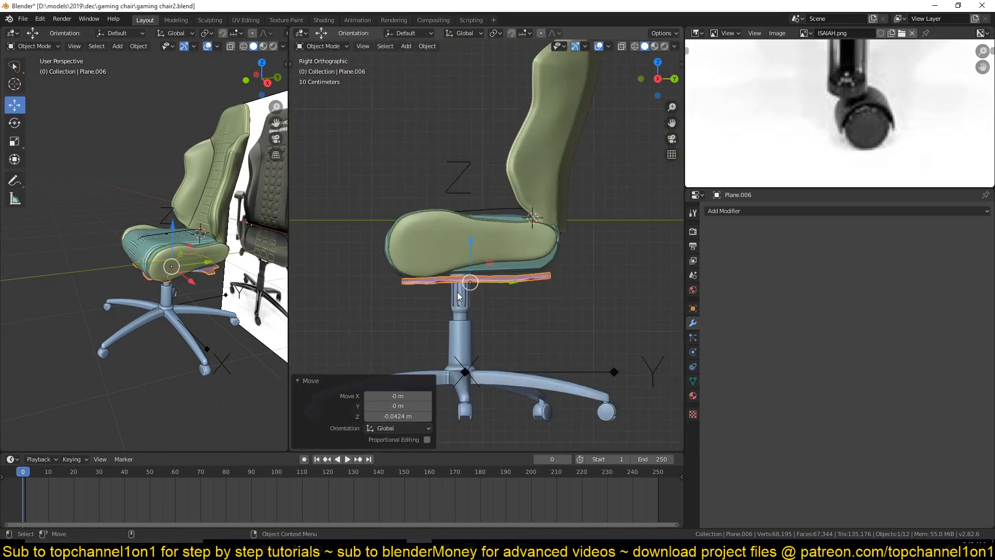
Reopen the plate's mesh in wireframe and raise its middle vertices slightly along Z with a proportional size of about 0.50
scroll(457, 291, up, 3)
key(Tab)
key(shift+z)
key(alt+a)
key(c)
scroll(423, 316, down, 5)
click(448, 314)
right_click(448, 313)
key(g)
key(z)
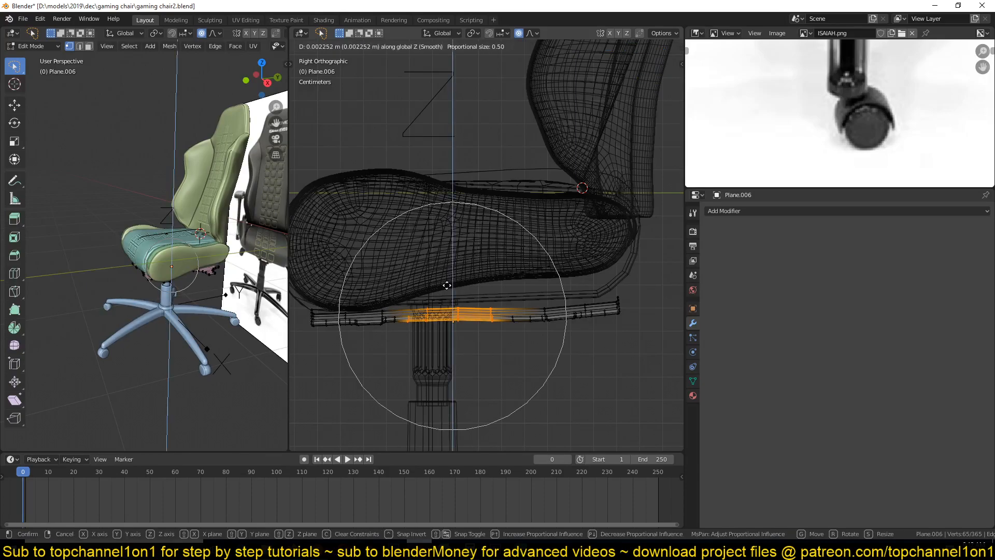
click(448, 278)
Raise the plate's rear-end vertices along Z and rotate them toward the slope of the cushion's rear
key(alt+a)
key(c)
click(608, 303)
right_click(609, 303)
key(g)
key(z)
click(630, 253)
shift+right_click(559, 279)
key(r)
click(627, 282)
Reselect only the plate's rear tip vertices, rotate them with proportional falloff and move them up against the cushion
key(alt+a)
key(c)
scroll(602, 302, up, 4)
right_click(605, 302)
key(c)
click(608, 301)
right_click(611, 300)
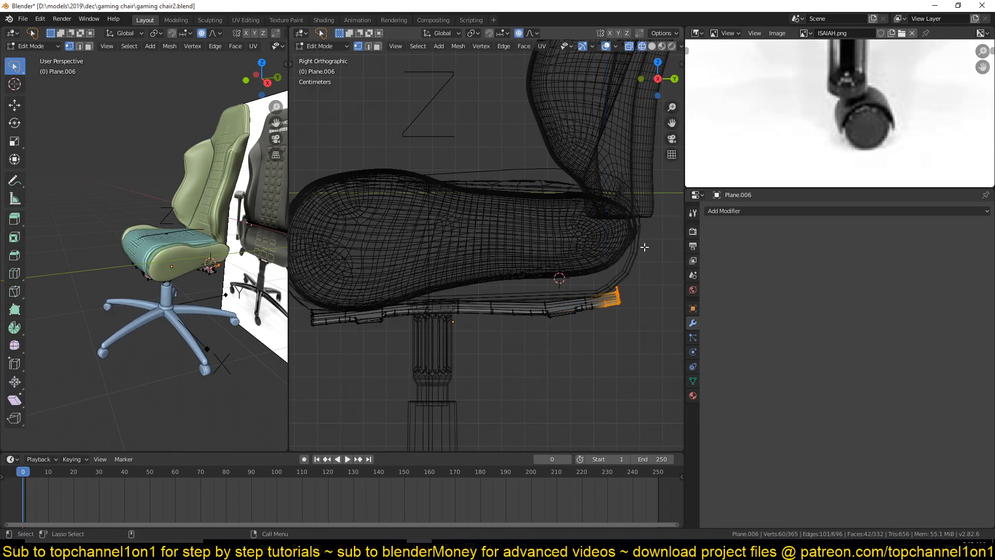
key(r)
scroll(629, 239, up, 4)
click(628, 240)
key(g)
click(633, 233)
Move the plate's front-end vertices up toward the cushion with proportional size 0.31, and leave mesh editing in solid shading
key(alt+a)
shift+middle_drag(415, 302, 517, 294)
key(c)
click(412, 312)
right_click(412, 311)
key(c)
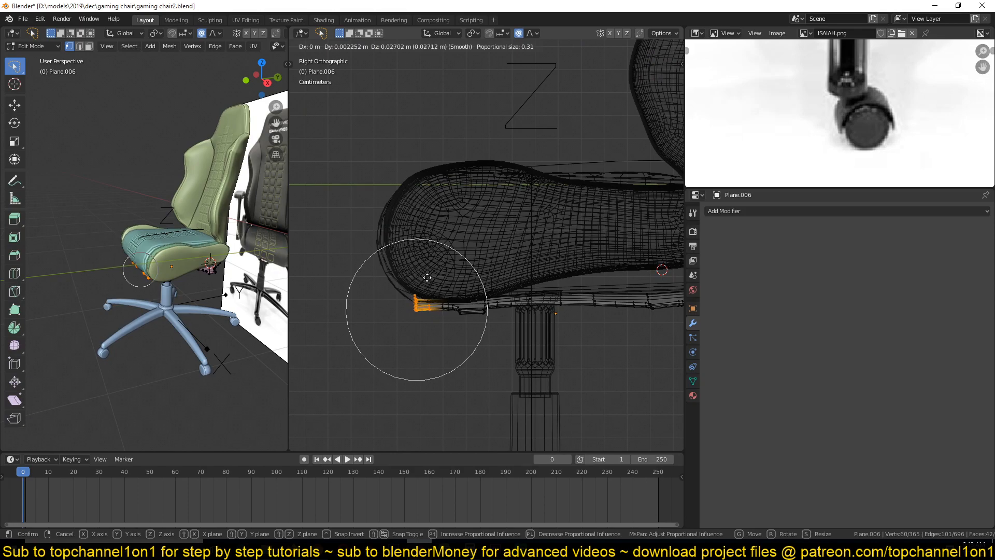
right_click(425, 288)
key(Tab)
click(515, 306)
key(alt+a)
mouse_move(514, 320)
middle_down()
mouse_move(567, 280)
mouse_move(589, 232)
mouse_move(568, 272)
mouse_move(539, 293)
middle_up()
click(589, 232)
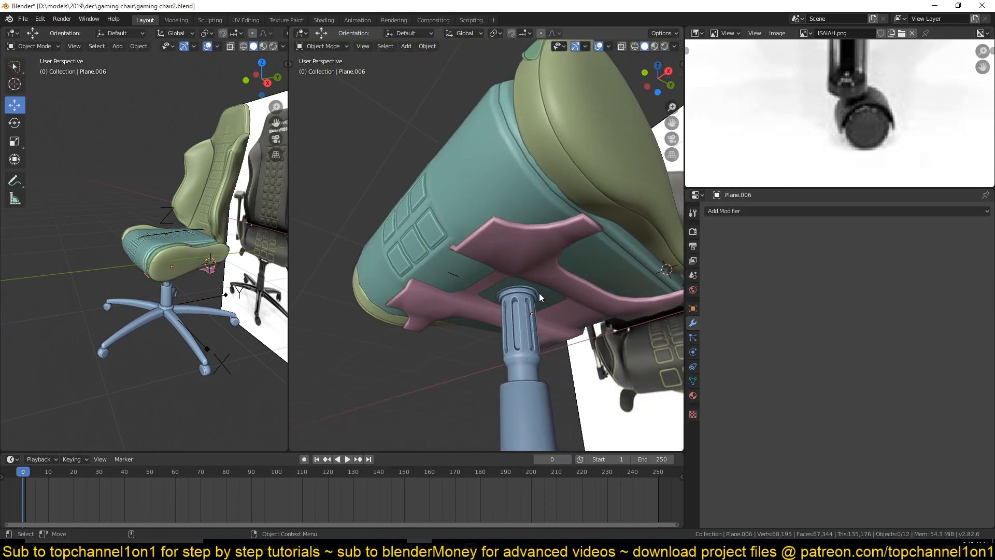
Pull a central vertex of the plate down along Z about 0.3 m with a proportional size of about 1.42
key(Tab)
key(z)
click(375, 293)
key(z)
click(613, 295)
key(g)
key(z)
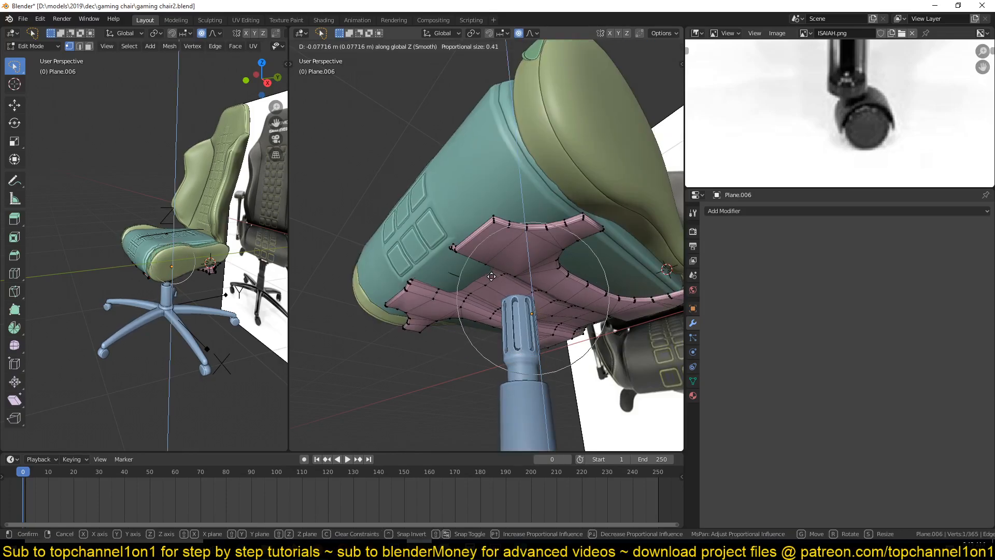
scroll(490, 282, down, 15)
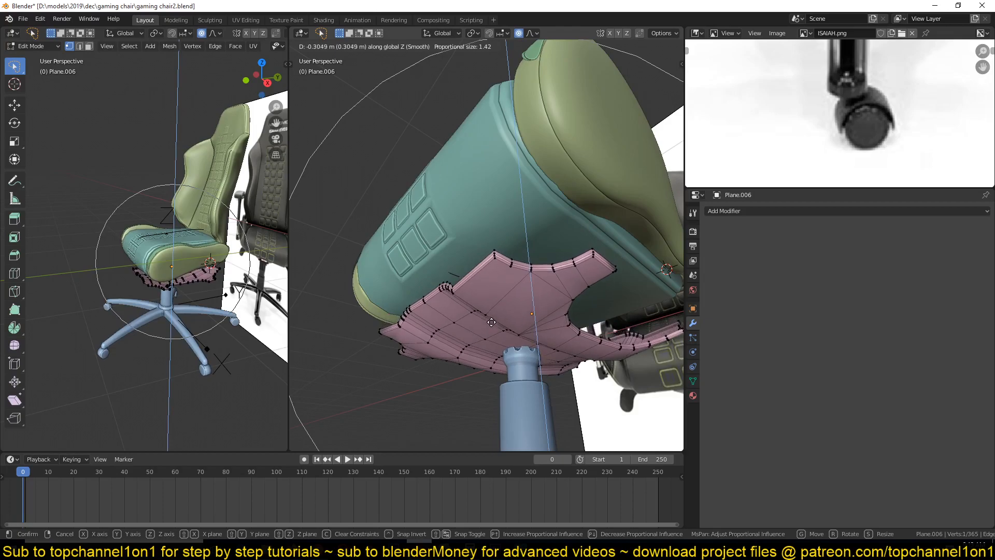
click(492, 311)
Leave mesh editing and raise the whole plate about 0.17 m along Z against the seat
key(Tab)
click(503, 315)
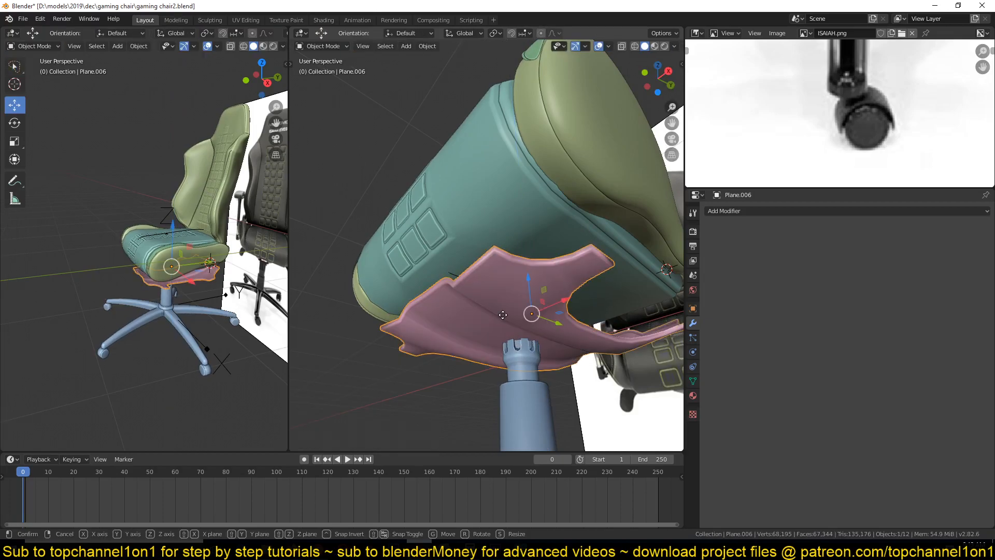
key(g)
key(z)
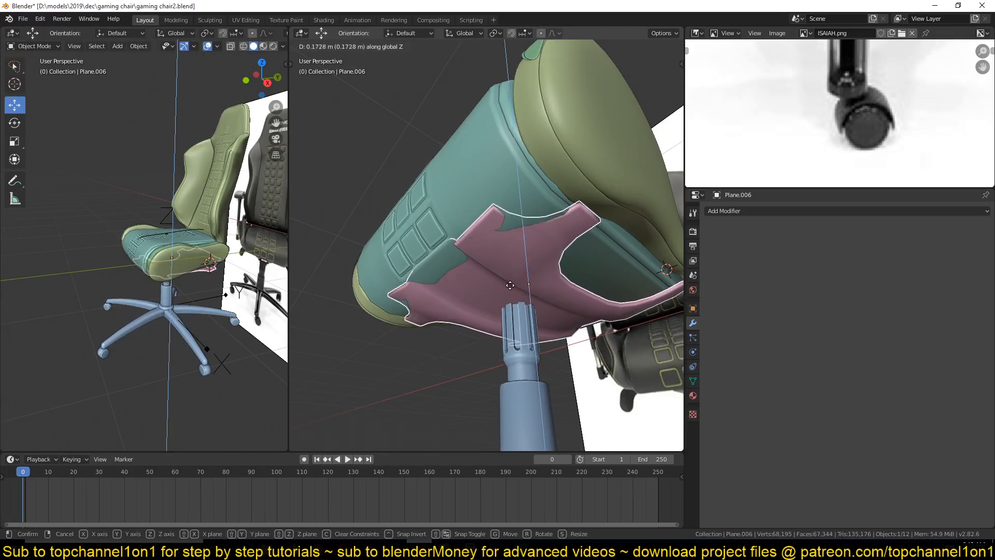
click(512, 285)
Flatten the under-seat plate by scaling it to about 0.541 along Z
alt+scroll(511, 285, down, 1)
key(alt+a)
middle_drag(506, 297, 508, 334)
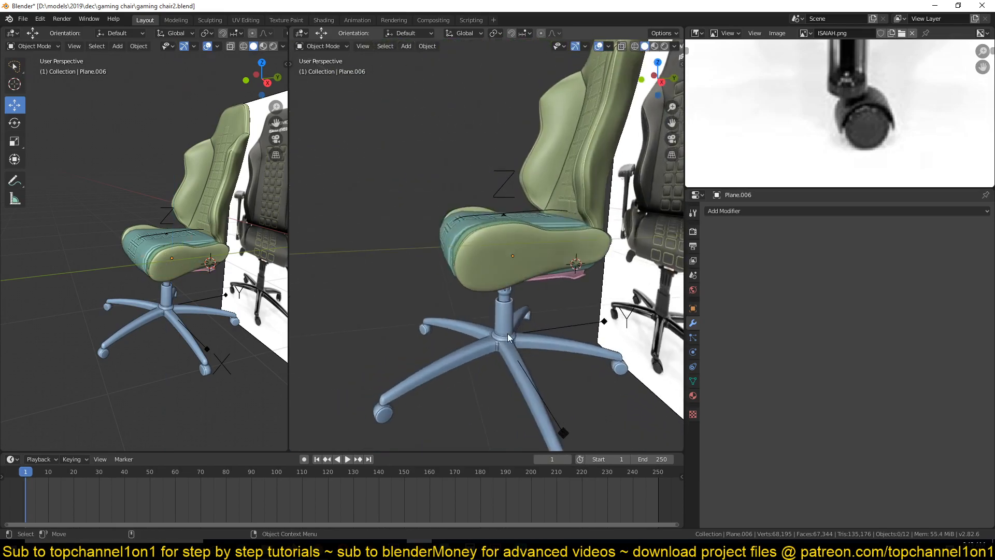
scroll(508, 334, down, 3)
key(KP_1)
key(KP_3)
scroll(505, 320, up, 7)
click(532, 296)
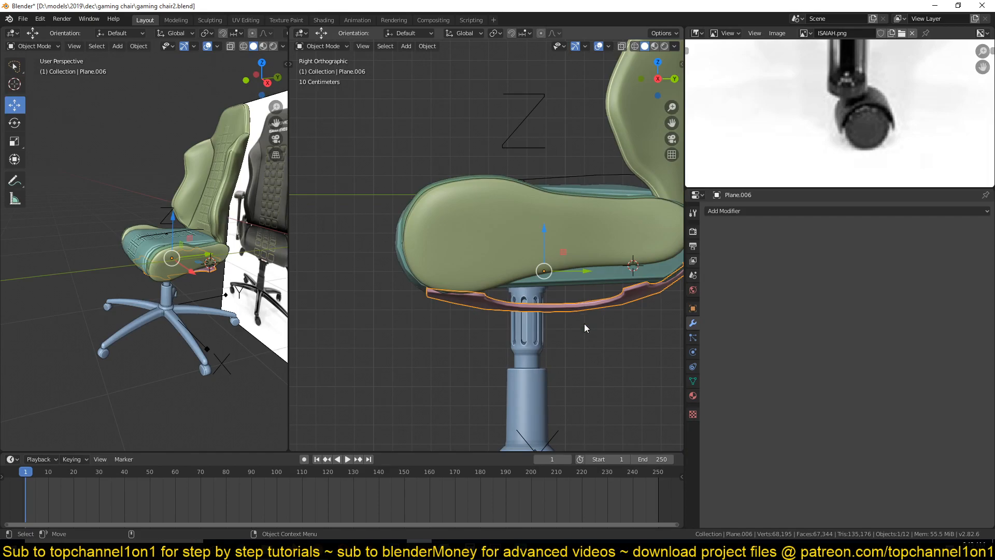
key(s)
key(z)
click(564, 310)
Rotate the plate's front vertices about -16.4° with proportional size 1.29, and lower them about 0.03 m along Z
key(z)
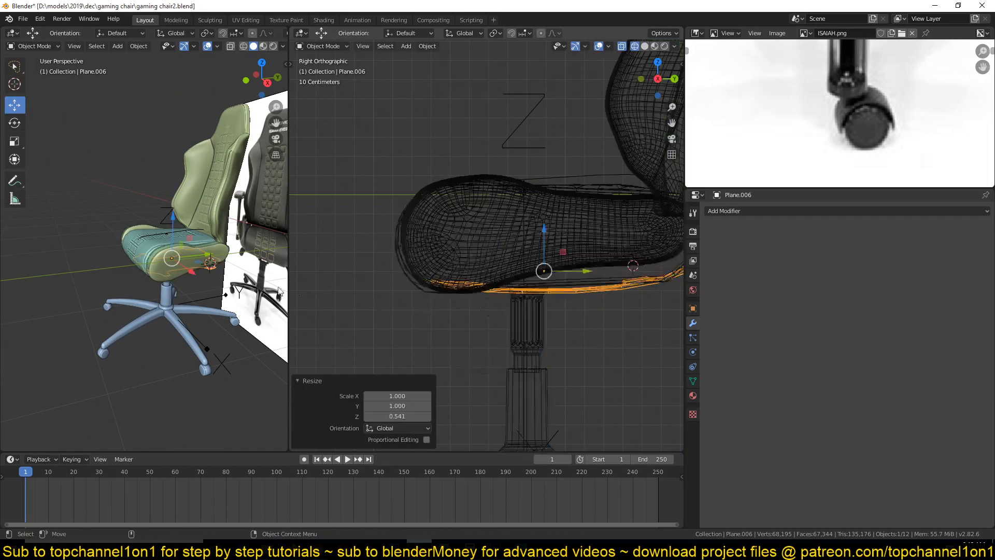
key(Tab)
key(c)
key(Escape)
key(r)
scroll(554, 293, up, 3)
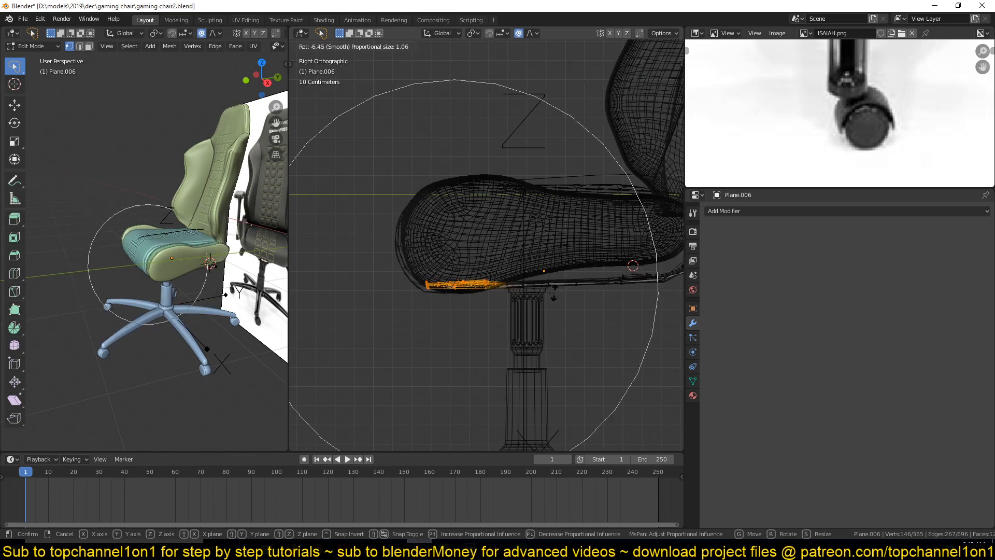
scroll(557, 282, down, 2)
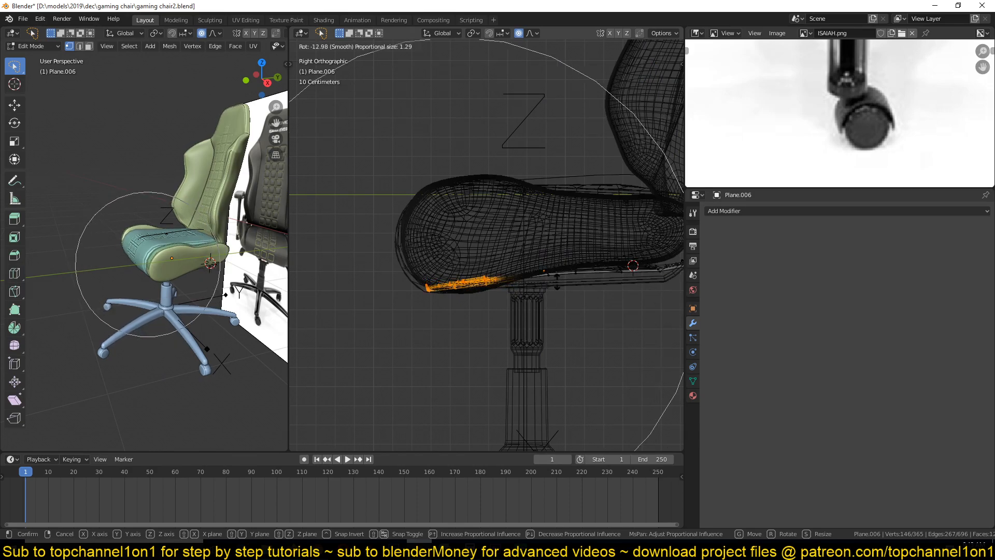
click(558, 280)
key(g)
key(z)
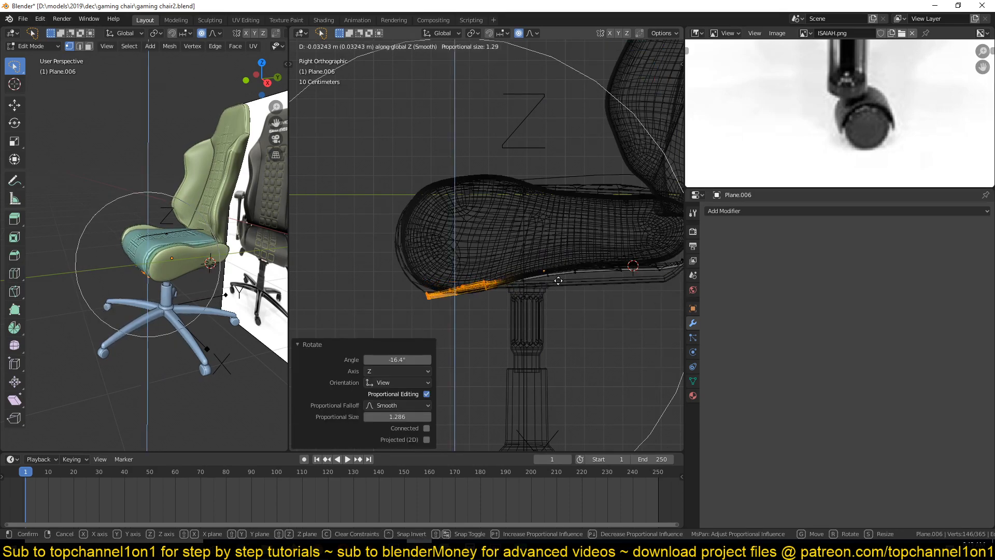
click(558, 281)
Rotate the plate's front tip vertices about 9° with proportional size 0.66, then leave mesh editing and return to solid shading
key(alt+a)
key(c)
click(420, 298)
right_click(420, 299)
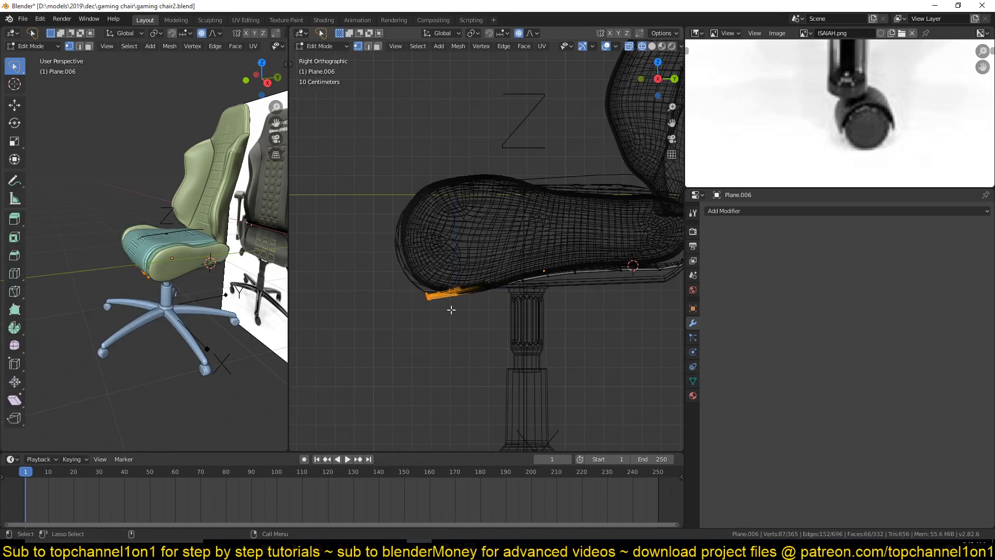
key(alt+a)
key(c)
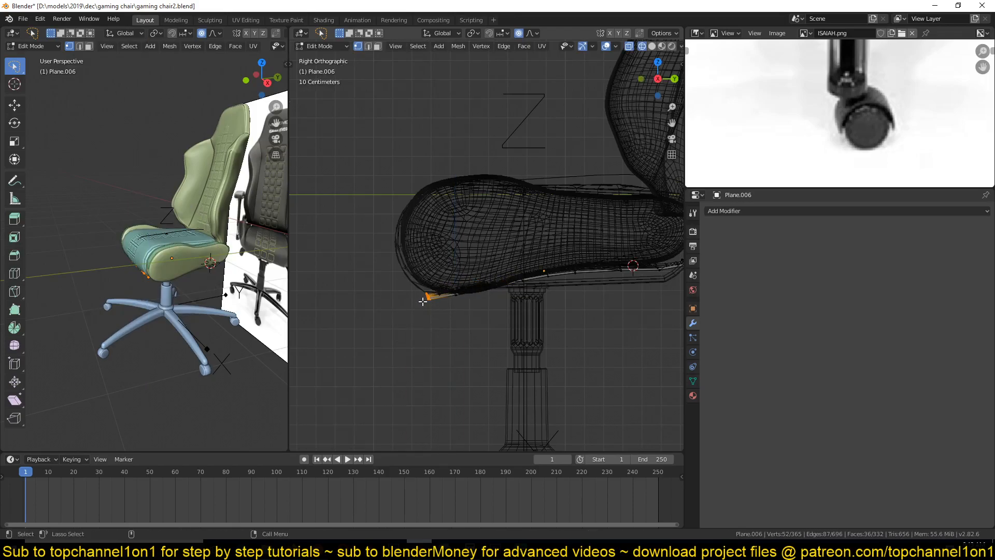
key(r)
scroll(574, 277, up, 3)
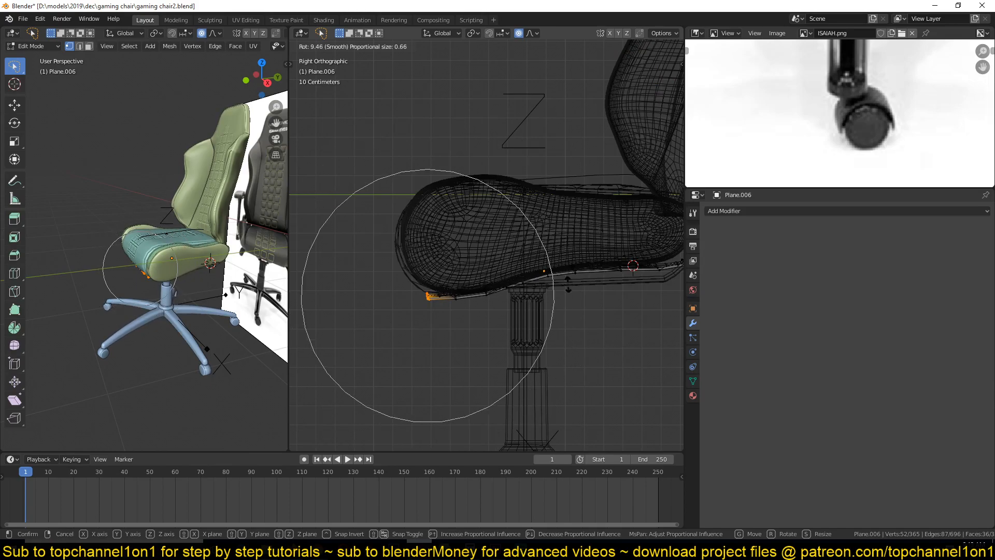
click(561, 290)
key(Tab)
key(z)
click(652, 286)
key(alt+a)
mouse_move(565, 296)
middle_down()
mouse_move(548, 288)
mouse_move(551, 254)
mouse_move(494, 302)
middle_up()
Add a centred loop cut across the seat cushion's flat underside and raise its vertices along Z with proportional falloff
key(KP_3)
scroll(526, 284, up, 4)
key(z)
click(387, 294)
click(590, 311)
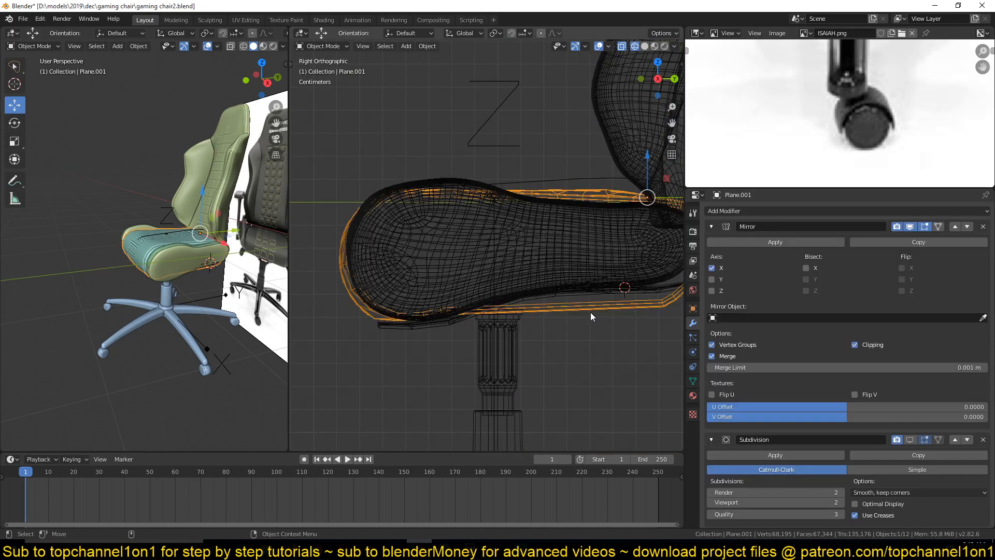
key(Tab)
click(583, 306)
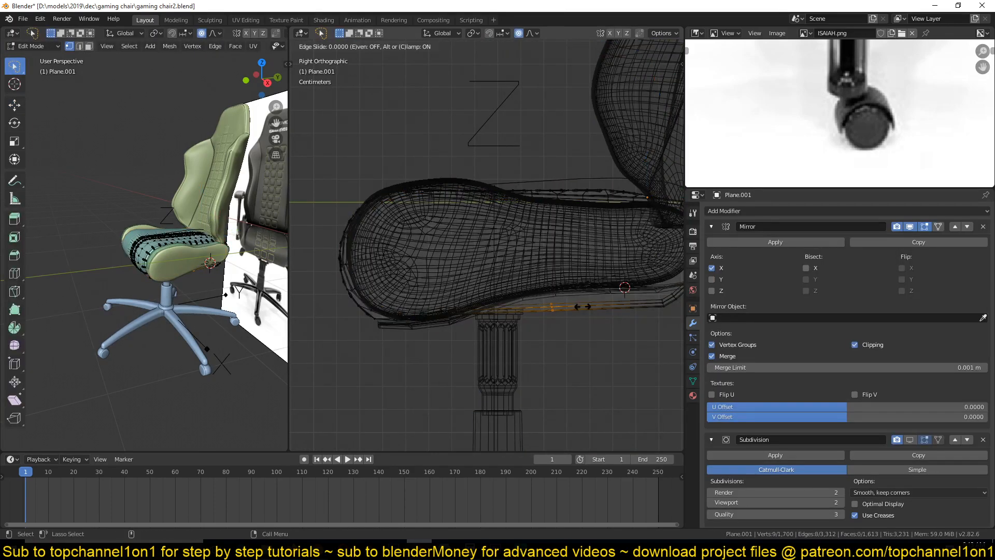
right_click(582, 306)
key(g)
key(z)
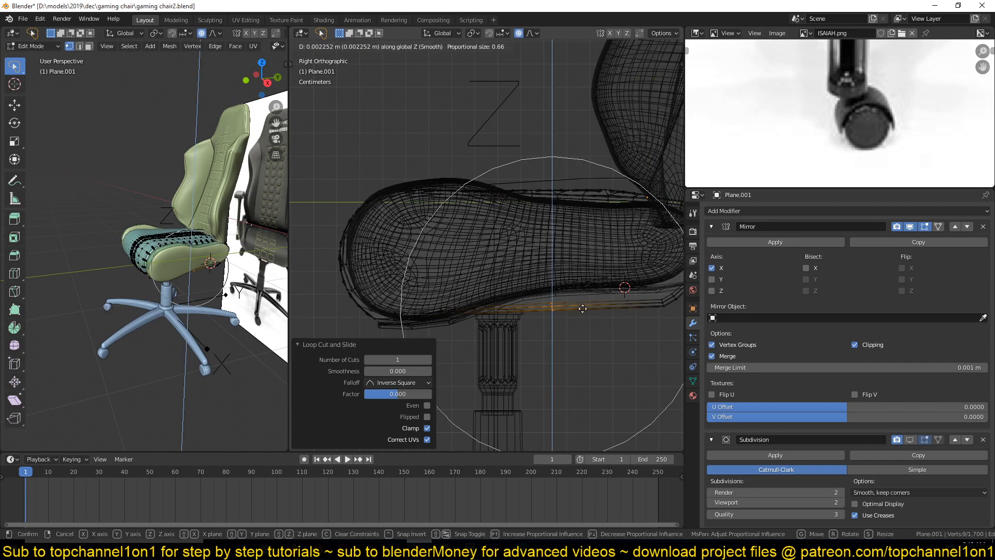
click(583, 293)
Move the cushion's lower rear edge vertices up about 0.09 m toward the side bolster's underside
click(610, 306)
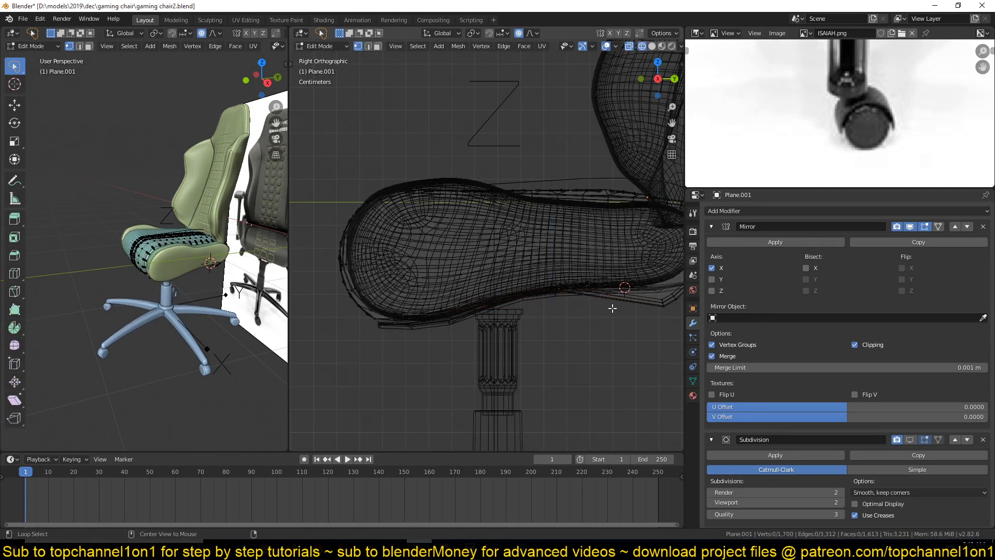
shift+middle_drag(566, 310, 513, 324)
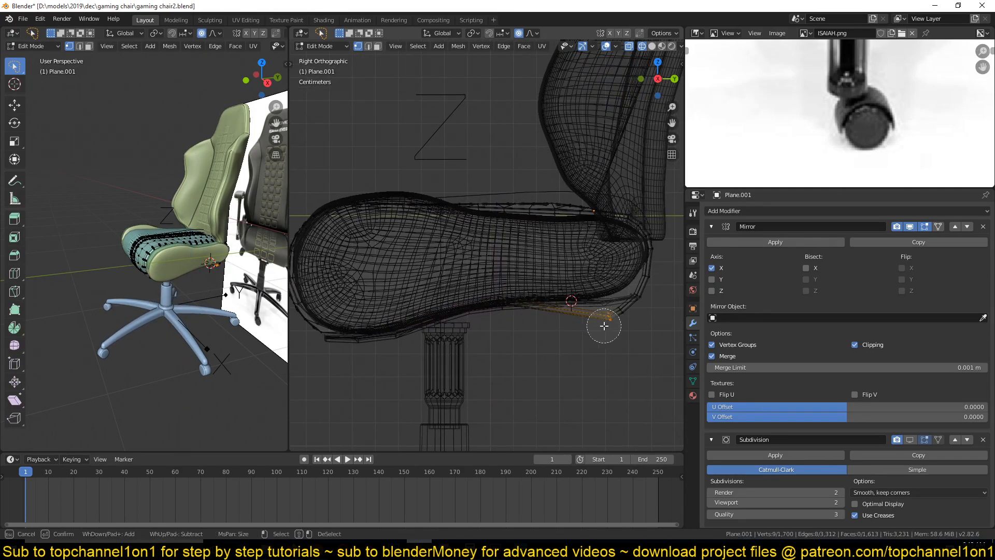
key(g)
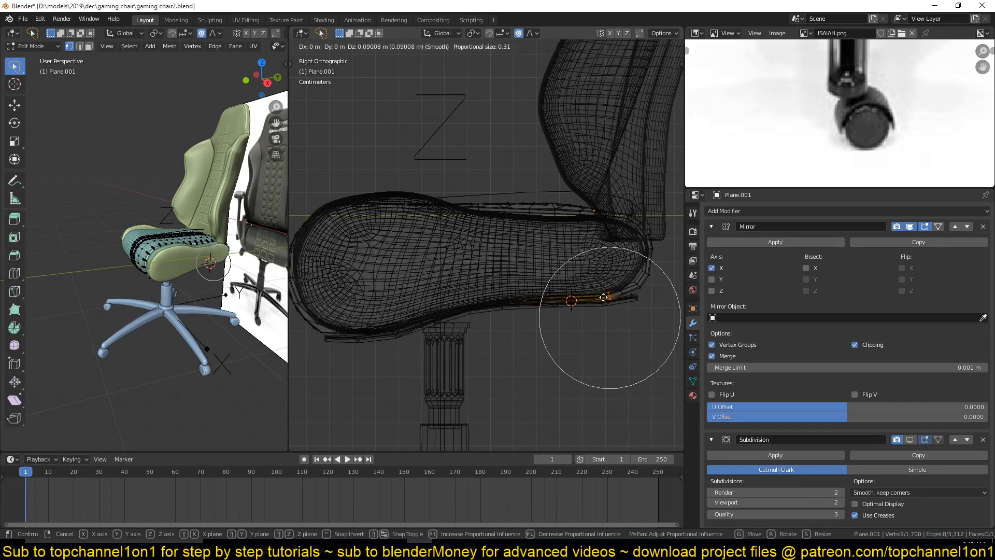
click(603, 297)
Move the cushion's rear corner vertices slightly back and down with proportional size 0.17, and leave mesh editing in solid shading
key(alt+a)
key(c)
key(Escape)
key(g)
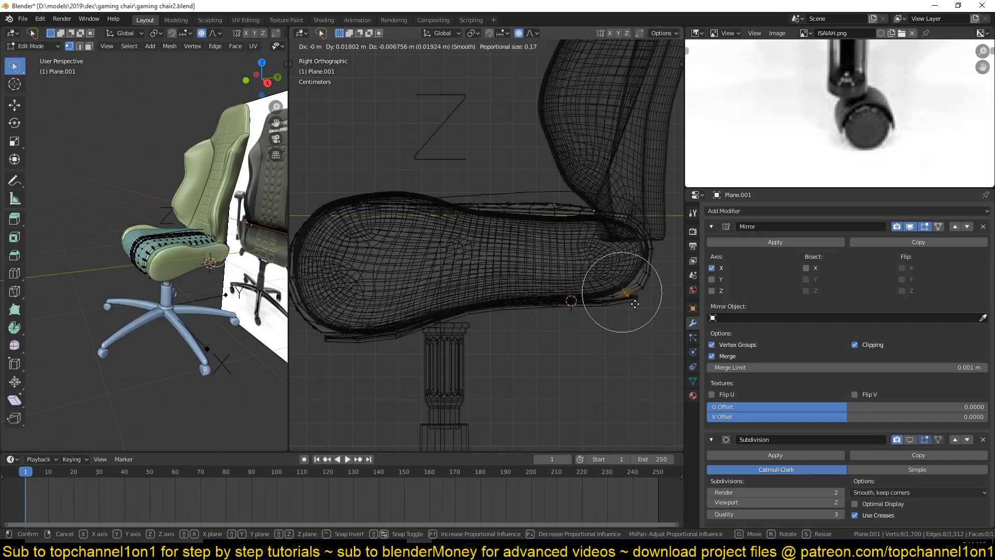
click(635, 304)
key(Tab)
key(shift+z)
mouse_move(557, 273)
middle_down()
mouse_move(473, 234)
mouse_move(500, 272)
middle_up()
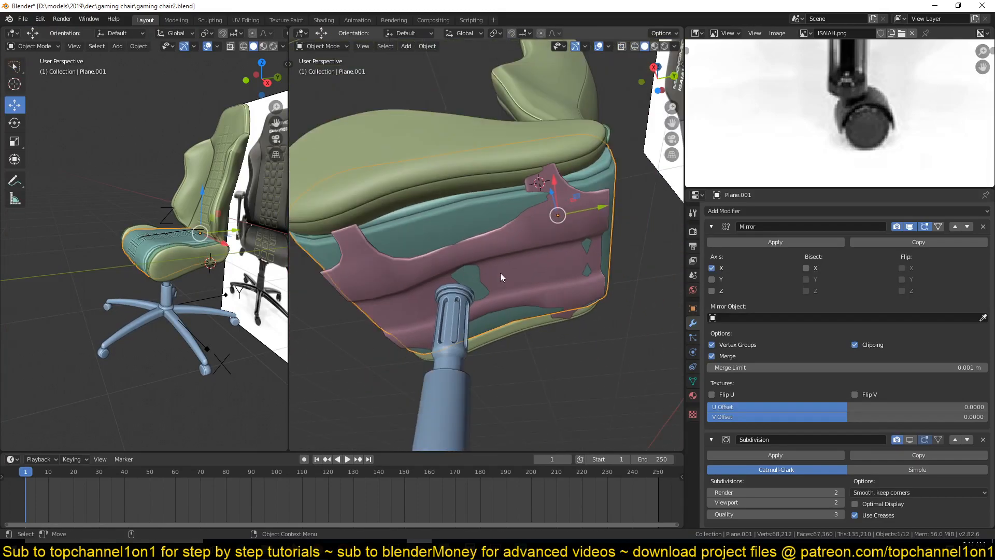
Lower the under-seat plate slightly along Z so it clears the cushion's underside, and select the chair's central column
click(500, 272)
key(g)
key(z)
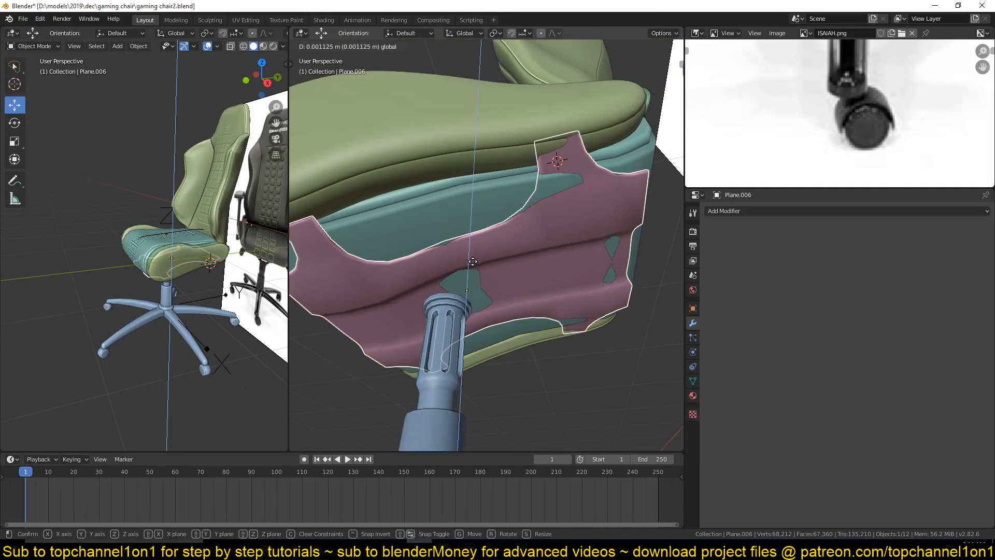
click(466, 282)
click(441, 325)
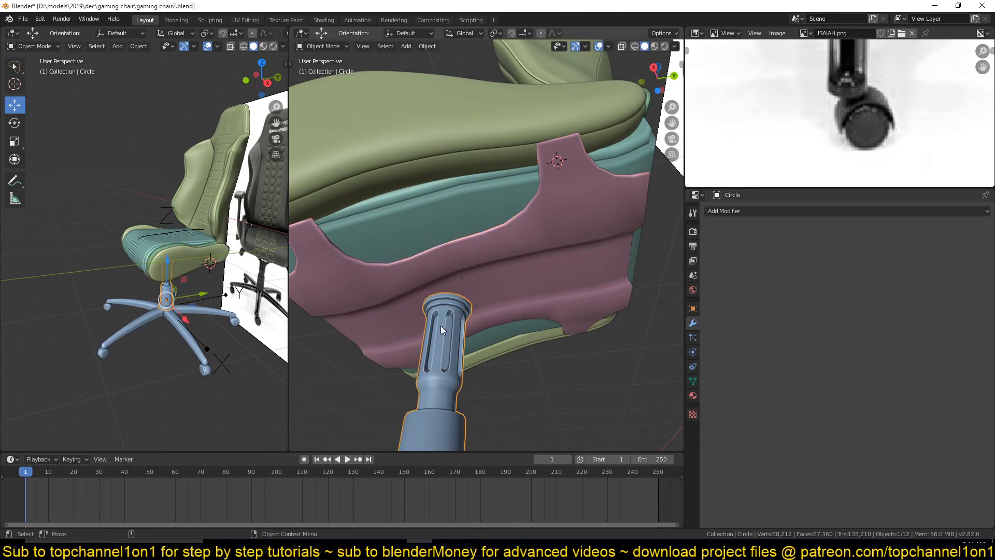
Extrude the central column's top ring about 0.0435 m up along Z and scale it outward with proportional size 0.17 to flare beneath the plate
key(Tab)
scroll(441, 325, up, 5)
key(e)
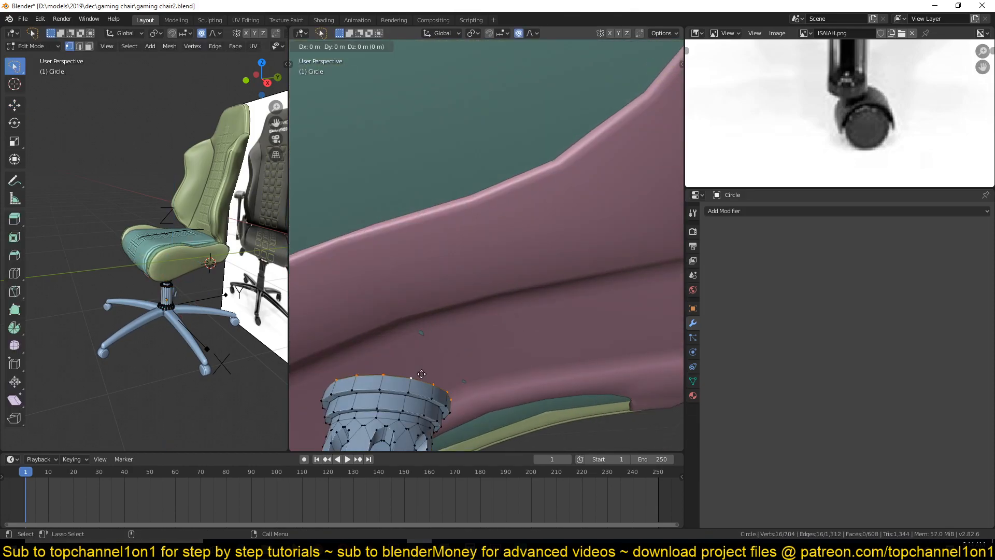
click(427, 352)
key(s)
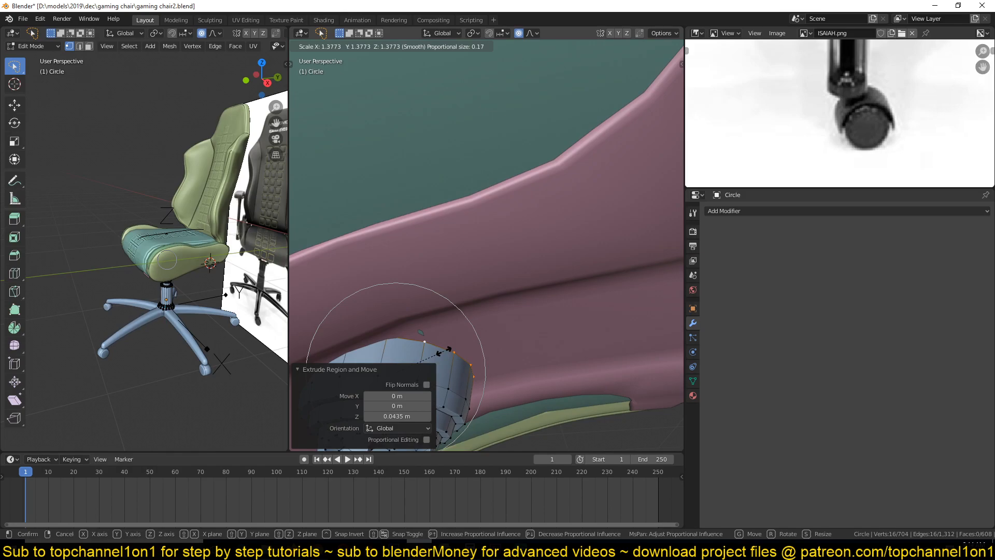
click(445, 350)
key(Tab)
scroll(434, 364, down, 5)
middle_drag(434, 364, 408, 360)
Move the under-seat plate's front edge about 0.026 m up and 0.009 m forward with proportional size 0.19, working in wireframe from the side
scroll(530, 375, up, 5)
click(453, 264)
click(443, 267)
scroll(472, 336, up, 3)
key(Tab)
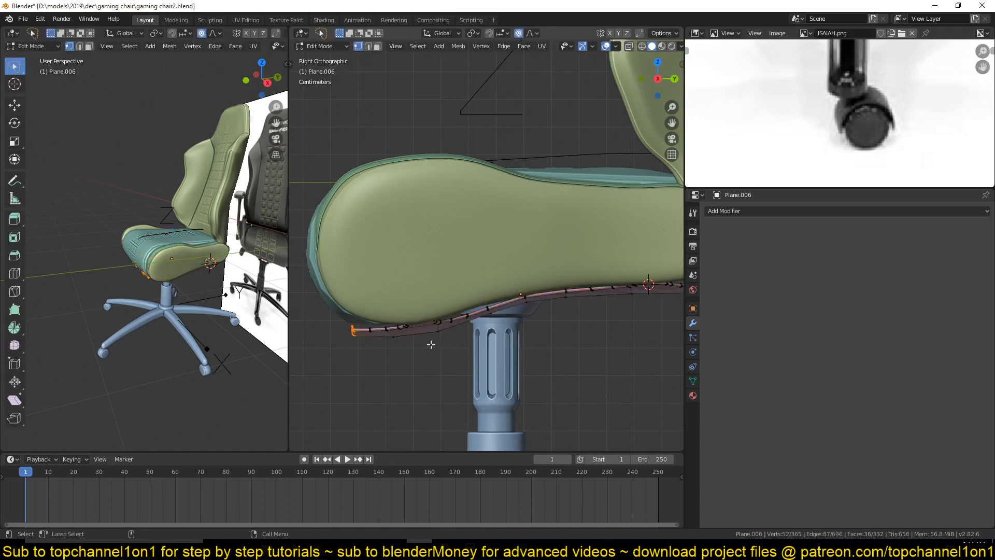
key(shift+z)
key(g)
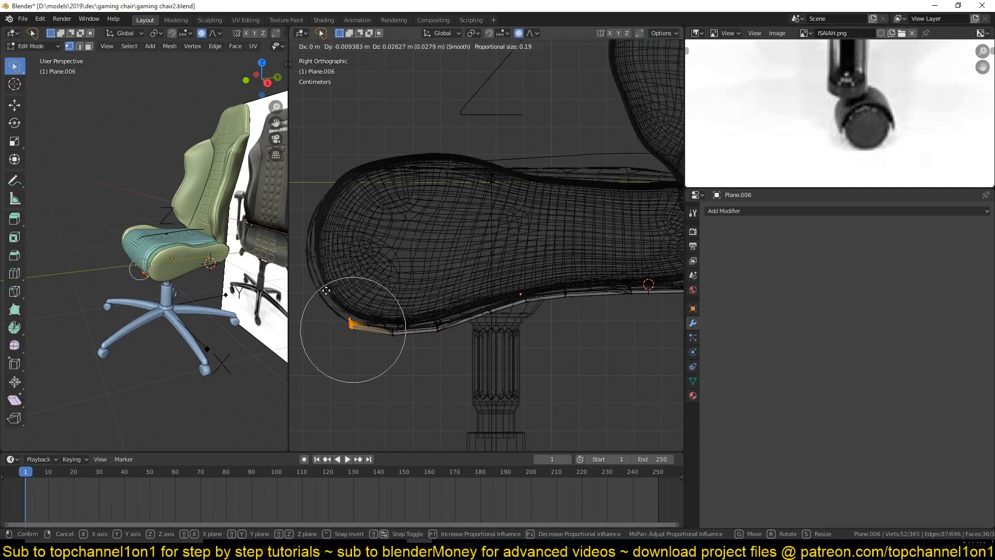
click(325, 290)
key(Tab)
key(shift+z)
Add a plane at the reference image's armrest, using the 3D cursor for placement, and scale it to 0.236
scroll(475, 288, down, 5)
middle_drag(477, 322, 521, 338)
key(KP_1)
scroll(473, 369, up, 5)
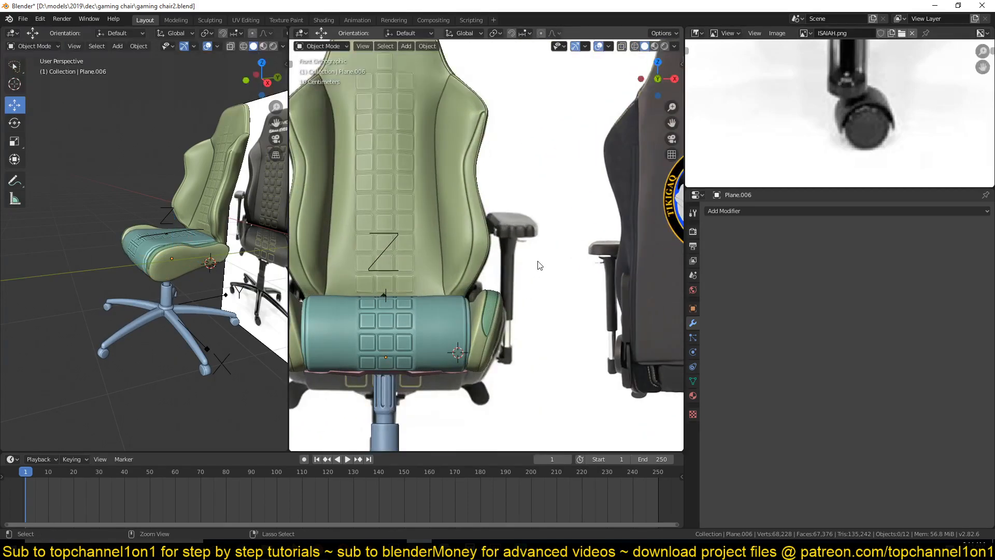
scroll(509, 356, up, 2)
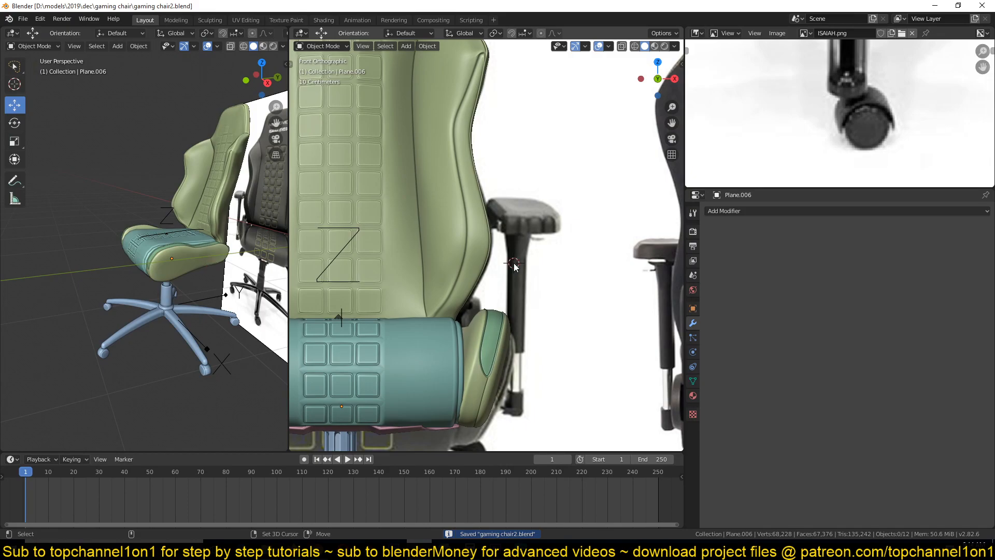
key(shift+a)
mouse_move(514, 262)
click(553, 263)
key(s)
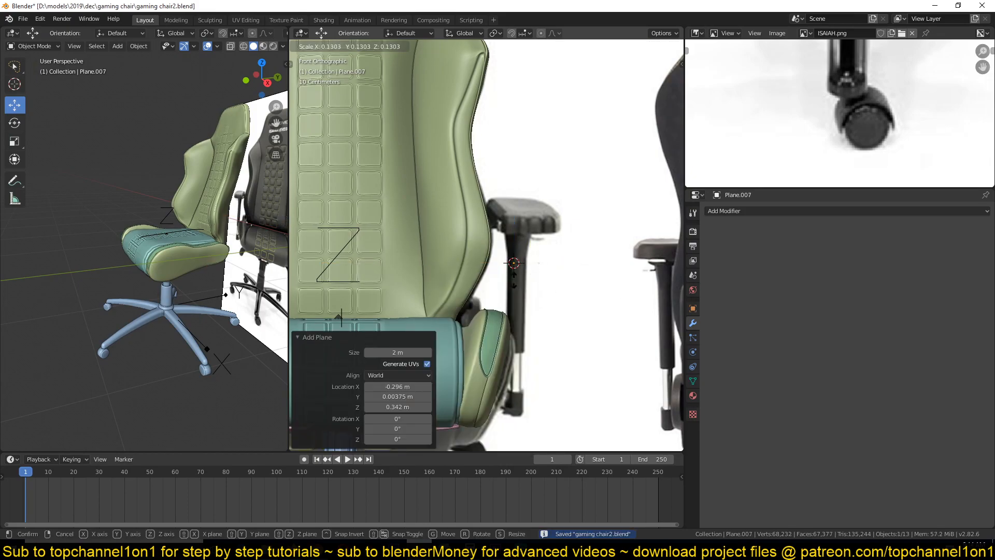
click(523, 292)
Move the new plane 2 m in the negative Y direction to the seat's side and scale it by 0.473 along X
key(KP_7)
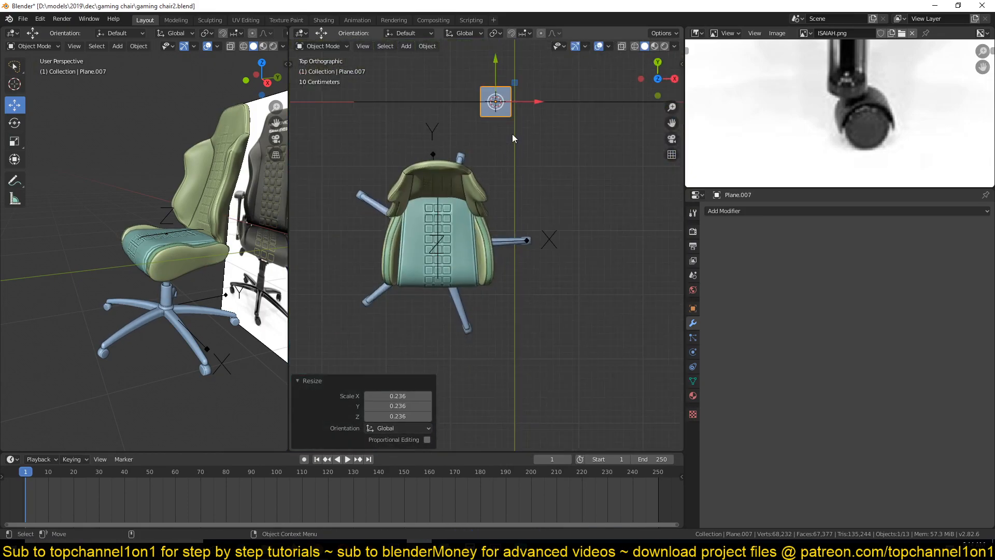
drag(497, 63, 496, 190)
key(s)
key(x)
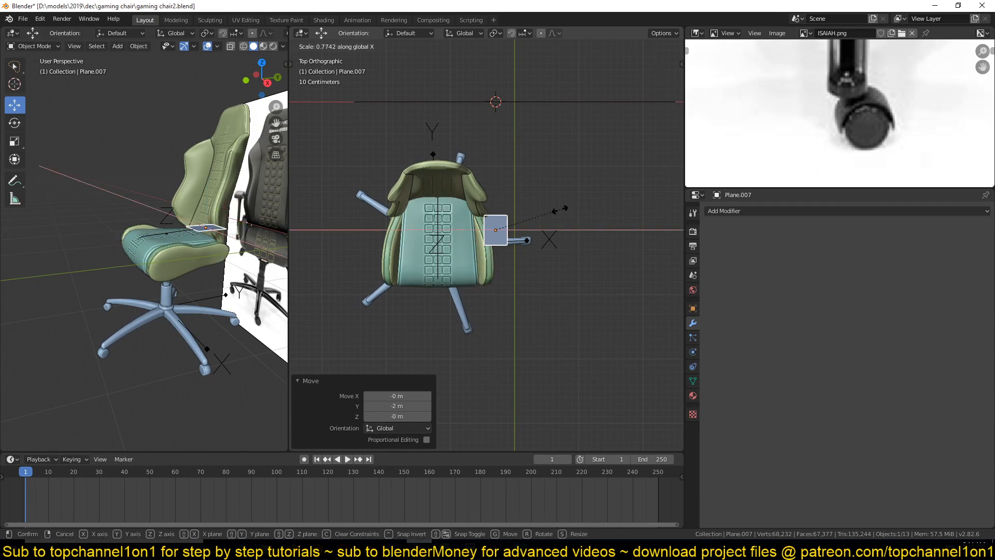
click(530, 210)
Shift the armrest plane slightly forward along Y, scale it by 1.458 along Y, and save the file
key(g)
key(y)
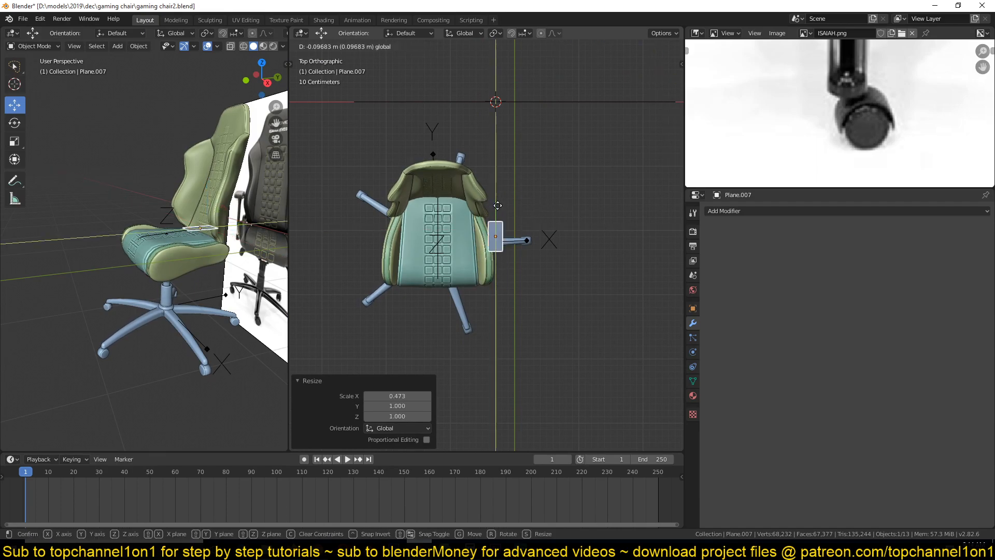
key(s)
click(498, 198)
key(KP_Decimal)
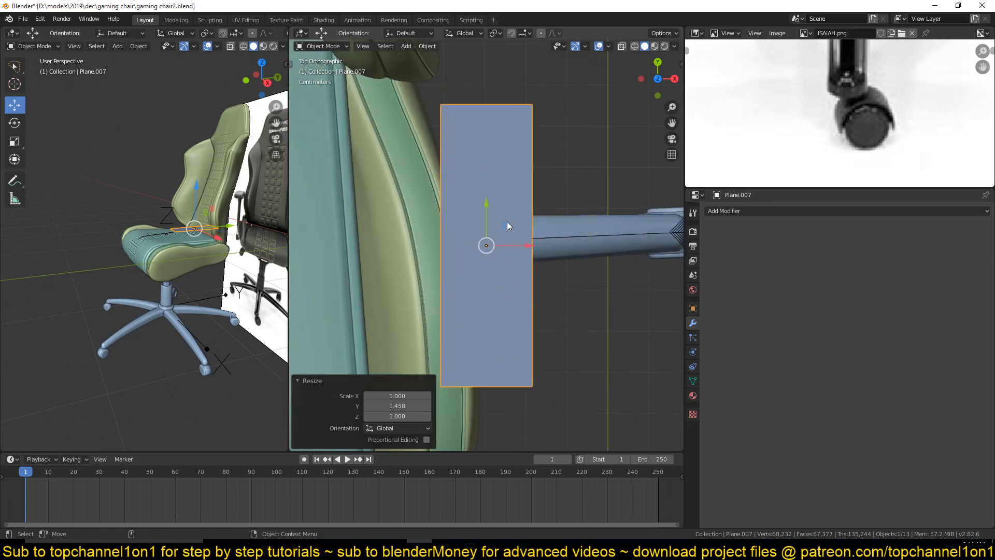
key(ctrl+s)
Raise the whole armrest plane mesh above the seat cushion to armrest height
middle_drag(518, 276, 463, 279)
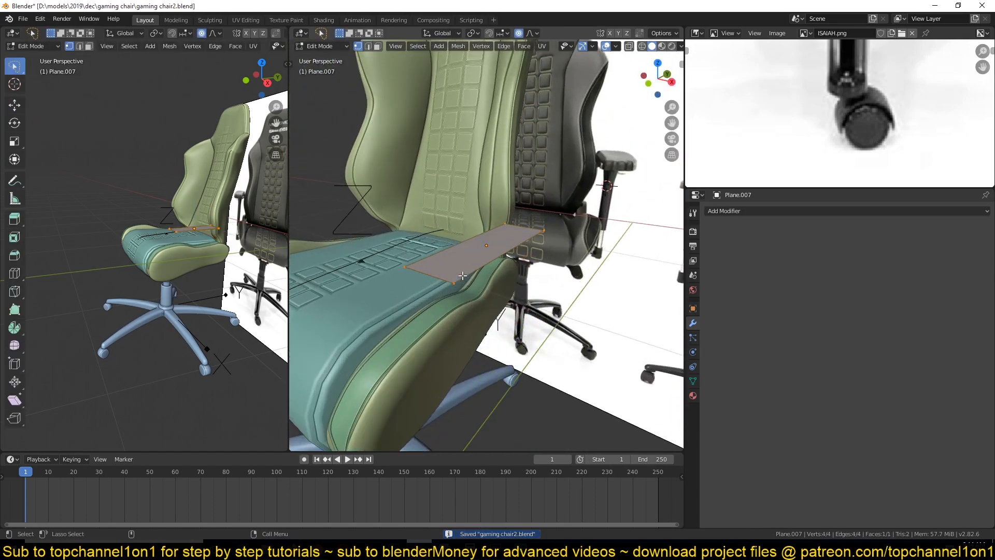
key(Tab)
key(g)
click(469, 239)
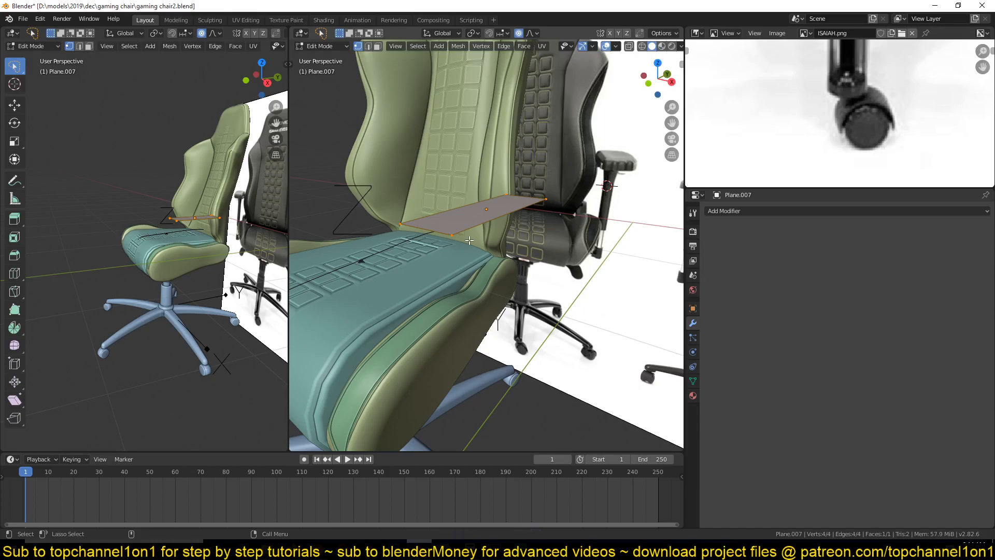
Add a centred loop cut across the armrest plane's width and scale it outward by about 1.3
key(KP_7)
click(455, 226)
key(s)
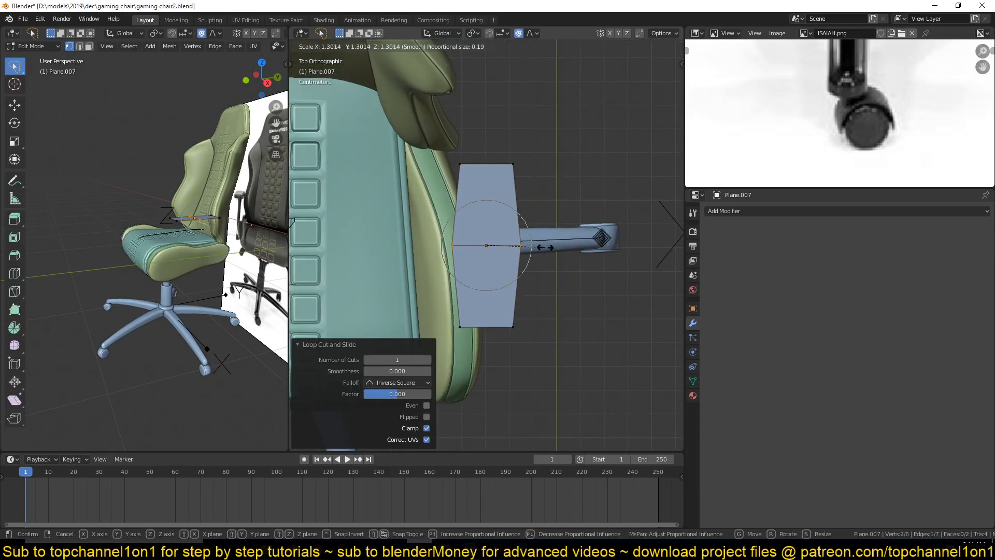
click(546, 248)
Raise the armrest plane's middle edge 0.0748 m along Z with proportional size 0.191
key(a)
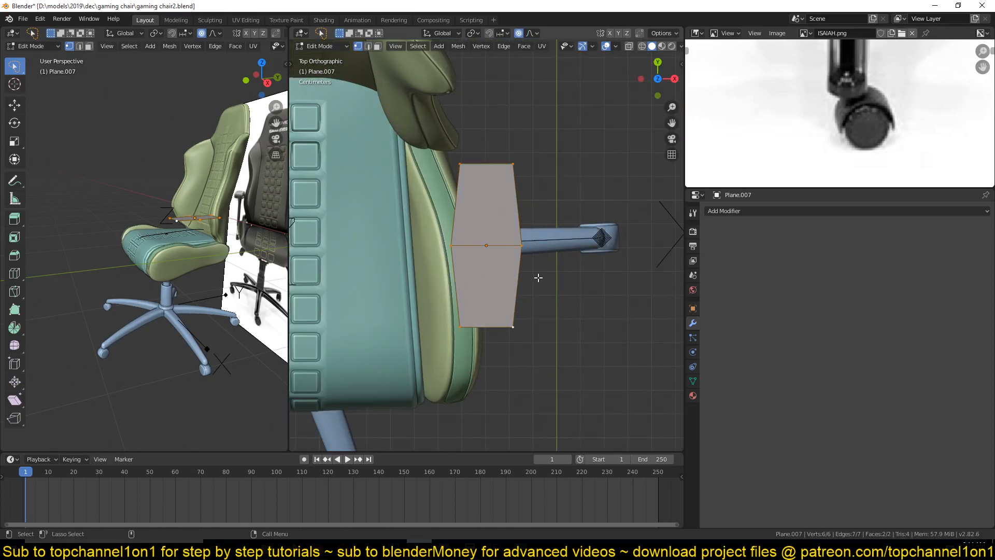
click(504, 249)
middle_drag(505, 249, 485, 187)
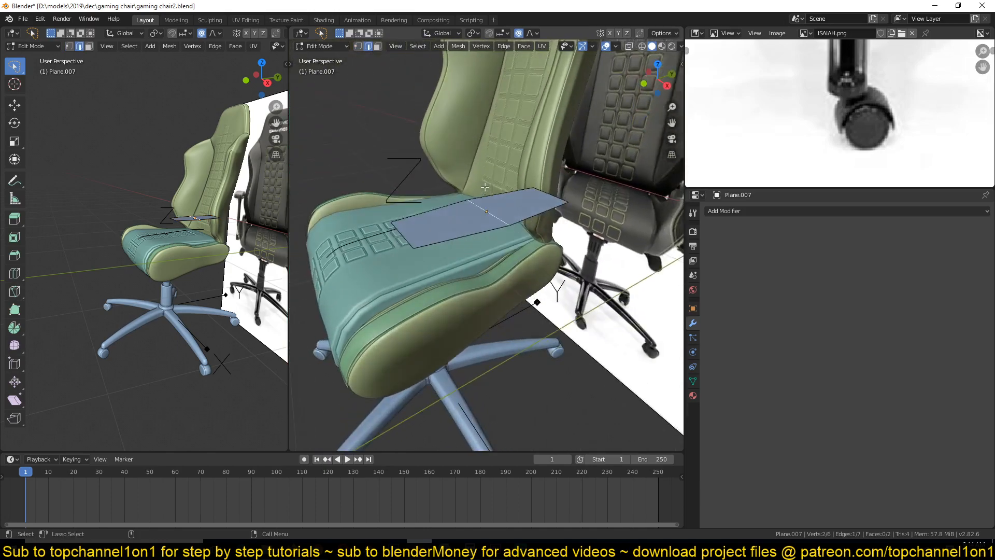
key(g)
key(z)
click(485, 185)
Bevel the armrest plane's raised middle edge with 4 segments and a width of about 0.71 m to form a smooth arch
scroll(781, 121, down, 8)
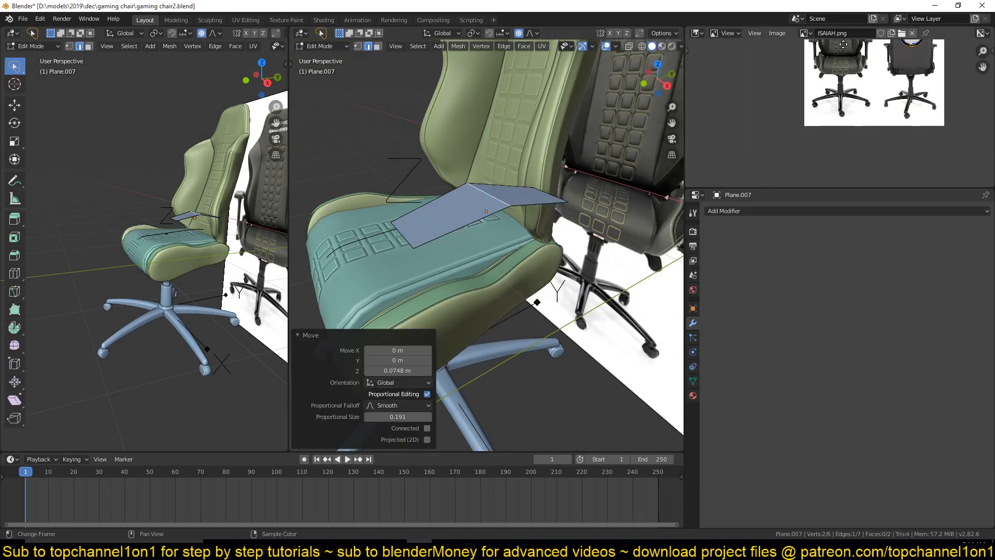
scroll(844, 101, up, 5)
mouse_move(518, 214)
middle_down()
mouse_move(576, 222)
mouse_move(519, 222)
middle_up()
key(ctrl+b)
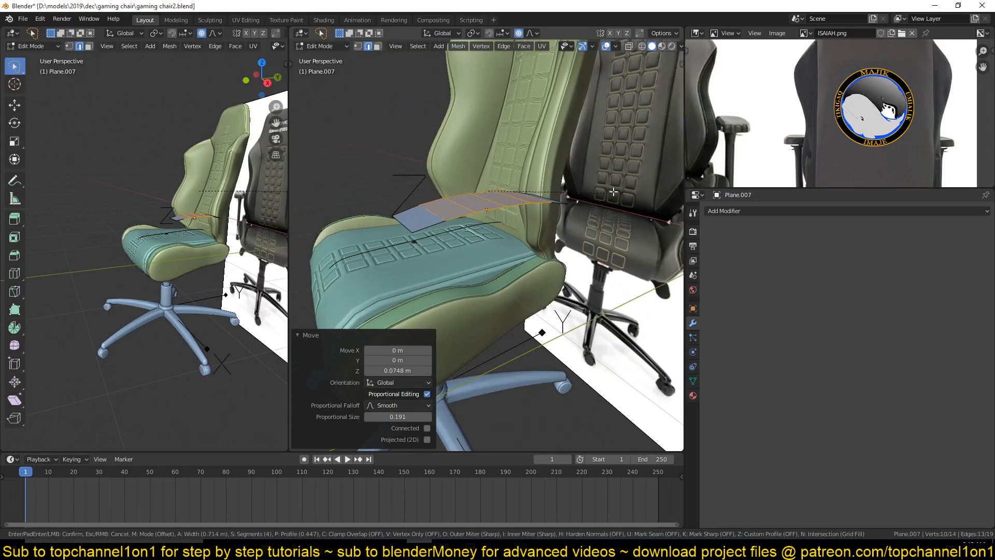
click(614, 192)
Try to round the armrest plane's two front corner vertices with a vertex bevel
middle_drag(596, 197, 630, 243)
key(alt+a)
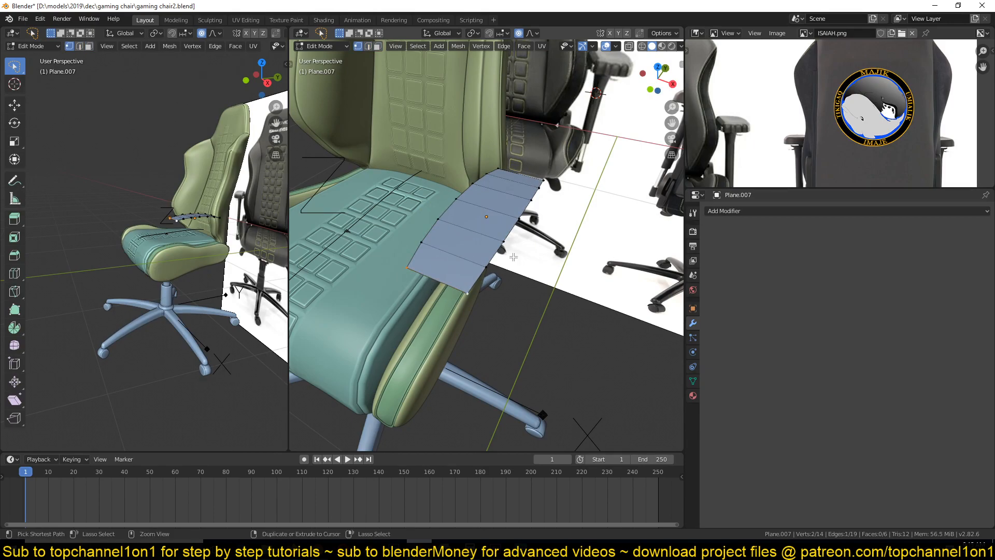
middle_drag(534, 228, 480, 239)
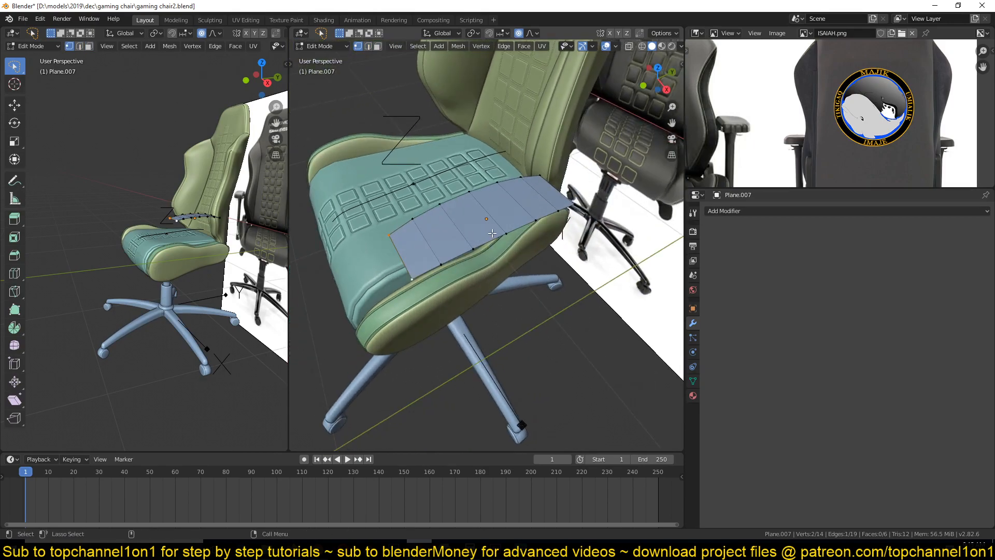
key(ctrl+shift+b)
click(512, 228)
key(Tab)
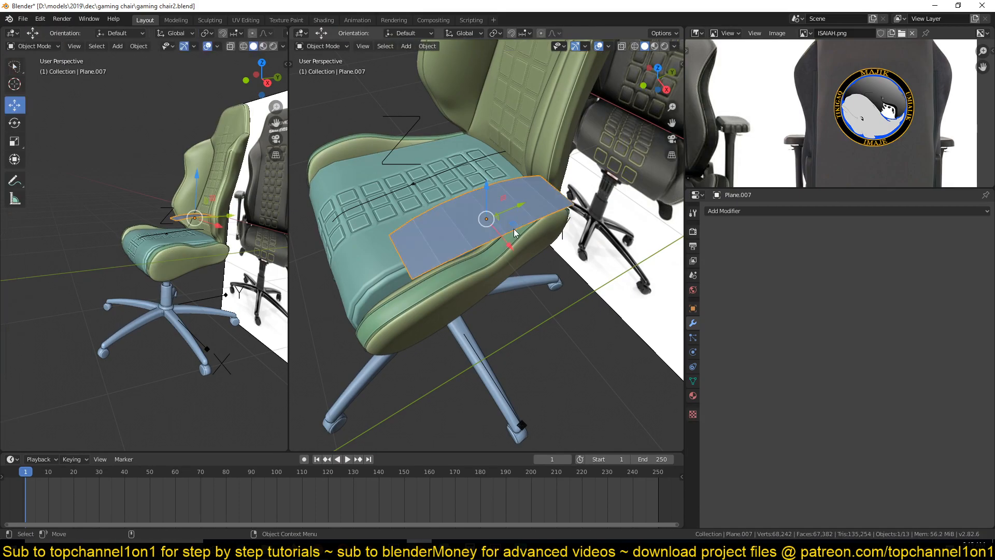
Apply the armrest plane's scale and shade it smooth
key(ctrl+a)
click(509, 253)
right_click(506, 229)
click(505, 229)
Round the armrest plane's front corners with a 0.0507 m, 4-segment vertex bevel, and bevel the rear corner vertices the same way
key(Tab)
key(ctrl+shift+b)
click(468, 265)
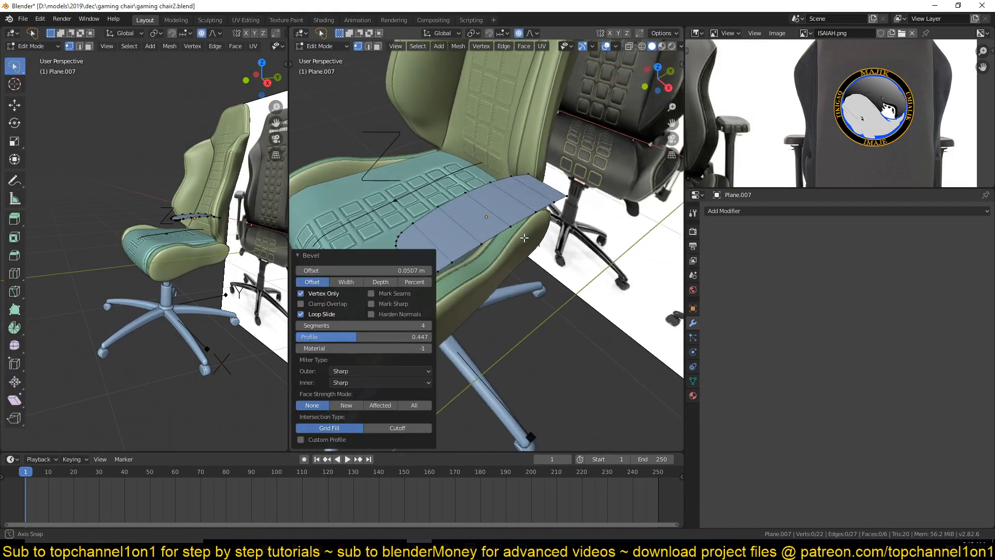
middle_drag(468, 266, 428, 236)
click(590, 231)
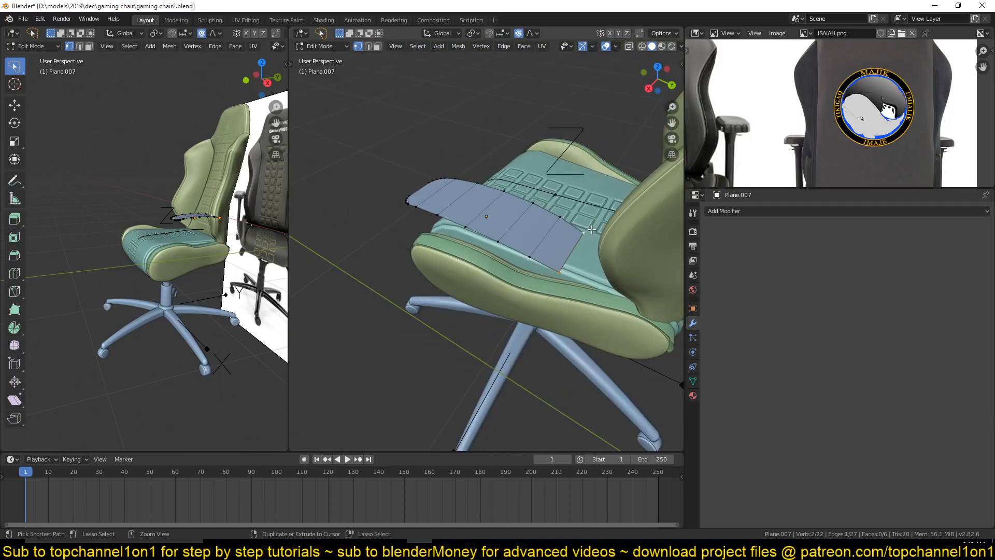
key(ctrl+shift+b)
click(607, 226)
key(Tab)
middle_drag(477, 244, 648, 214)
middle_drag(575, 231, 540, 206)
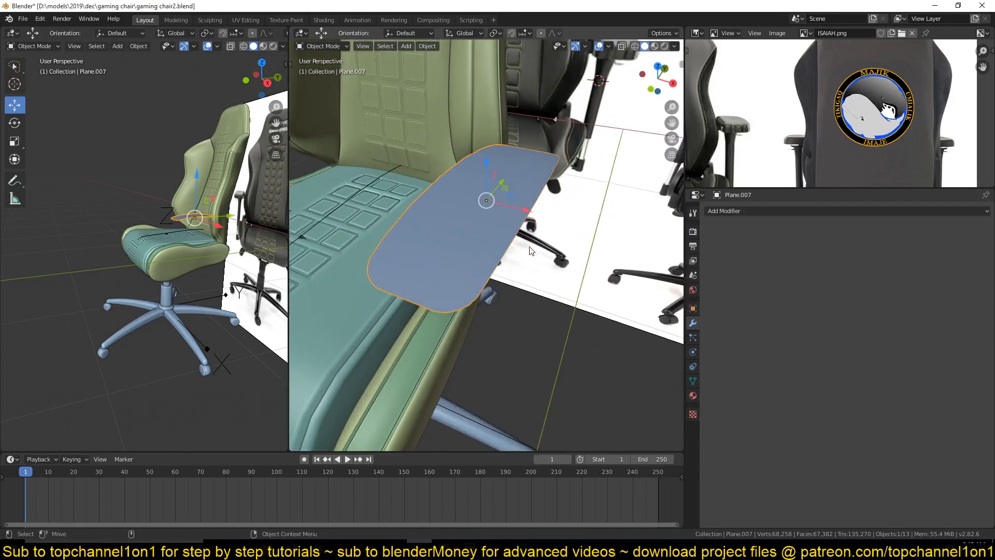
Extrude the rounded armrest outline to give the pad its thickness
key(Tab)
key(e)
click(513, 249)
key(Tab)
scroll(636, 145, down, 5)
middle_drag(612, 204, 584, 185)
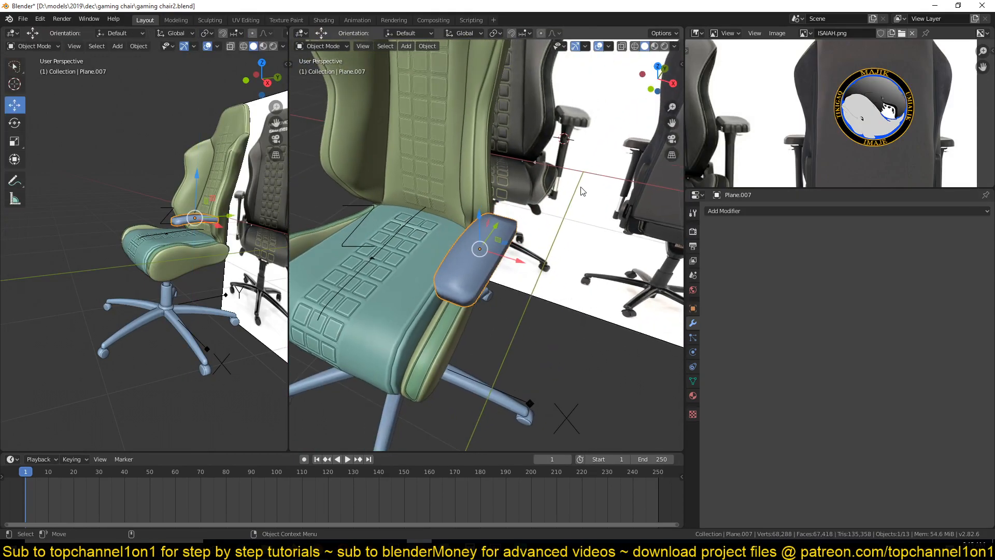
Select all the armrest pad's top faces and inset them to leave an even border
key(Tab)
ctrl+click(495, 222)
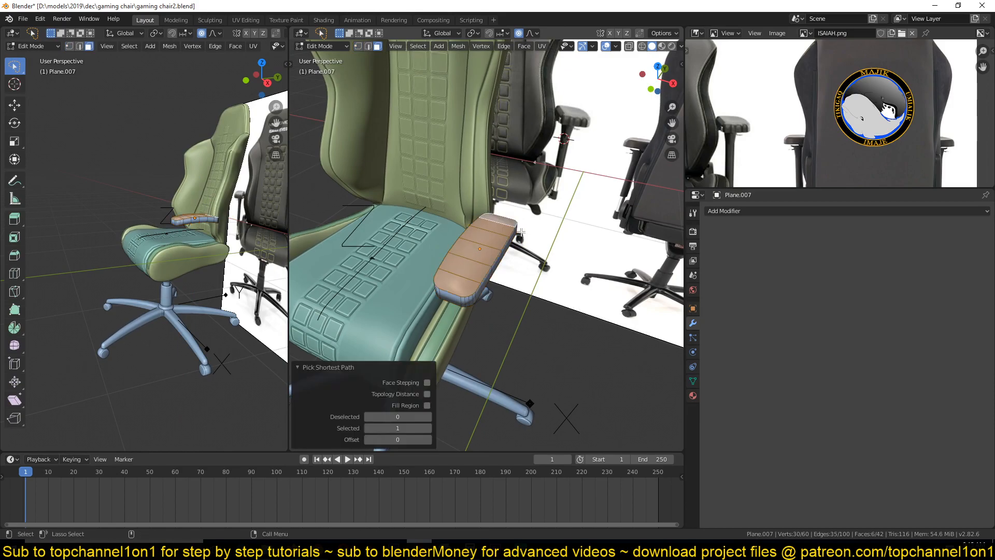
middle_drag(494, 221, 538, 232)
key(i)
click(555, 196)
Turn off proportional editing and raise the inset top faces along their normals with a Shrink/Fatten offset of 0.0277 m
key(g)
key(z)
right_click(556, 182)
key(o)
key(alt+s)
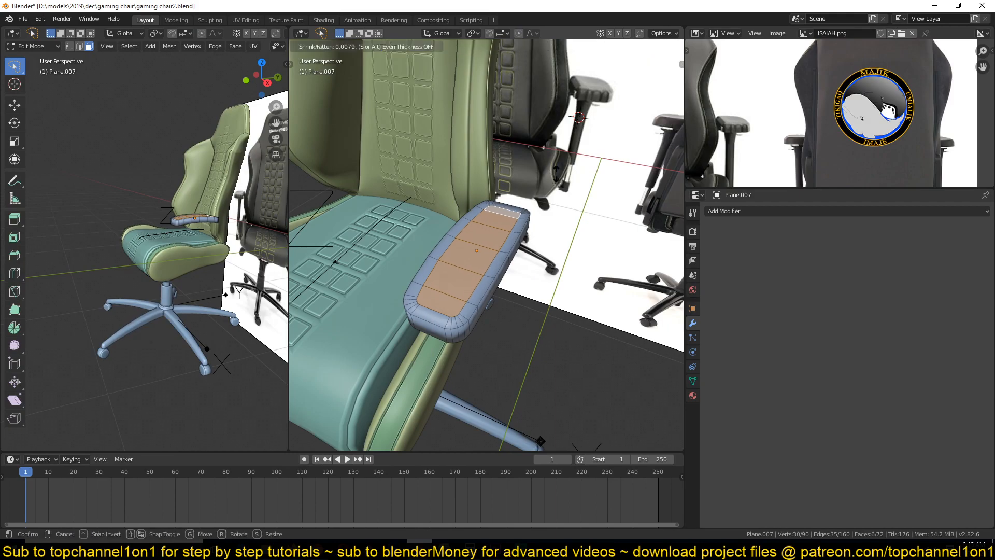
click(556, 179)
Try support loop cuts near both edges of the pad's sloped top border, and dissolve them
scroll(531, 249, up, 3)
middle_drag(531, 249, 536, 208)
key(ctrl+r)
click(414, 306)
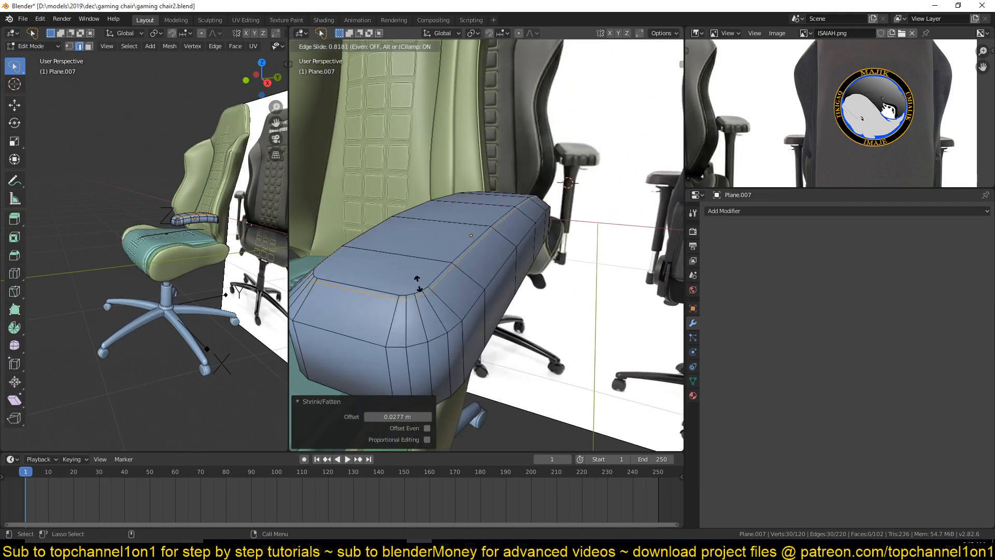
click(419, 281)
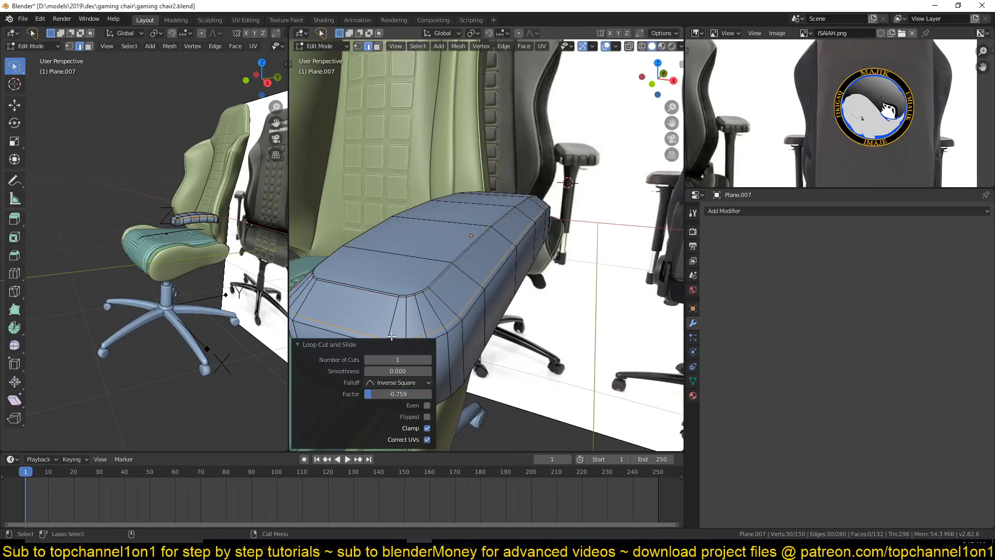
key(Tab)
scroll(425, 220, down, 4)
mouse_move(394, 244)
middle_down()
mouse_move(452, 235)
mouse_move(430, 225)
mouse_move(390, 238)
middle_up()
scroll(390, 237, up, 4)
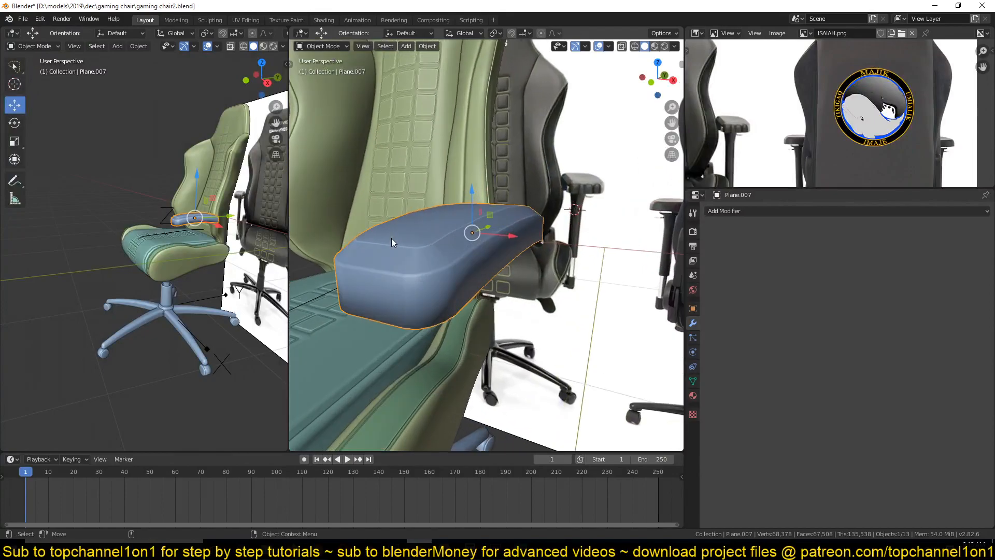
key(Tab)
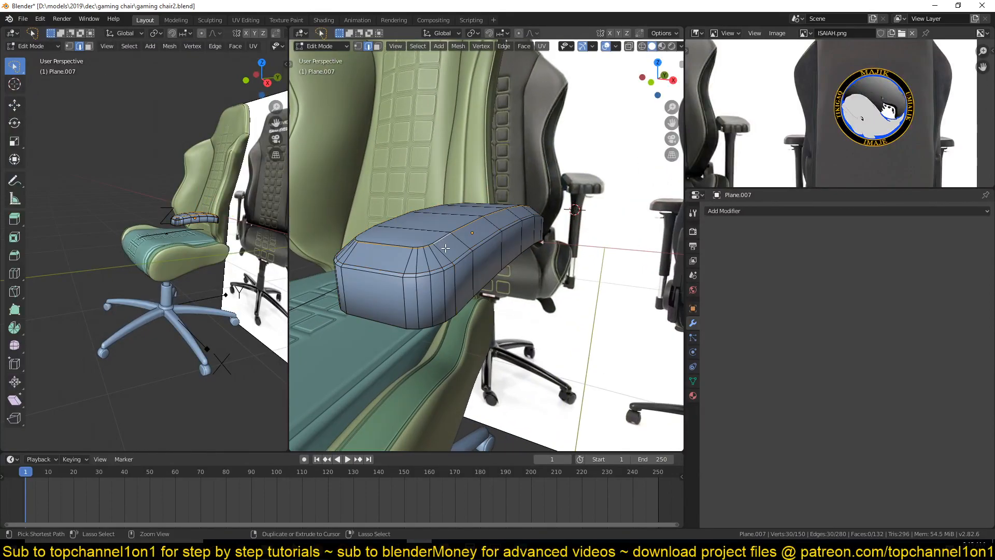
key(ctrl+x)
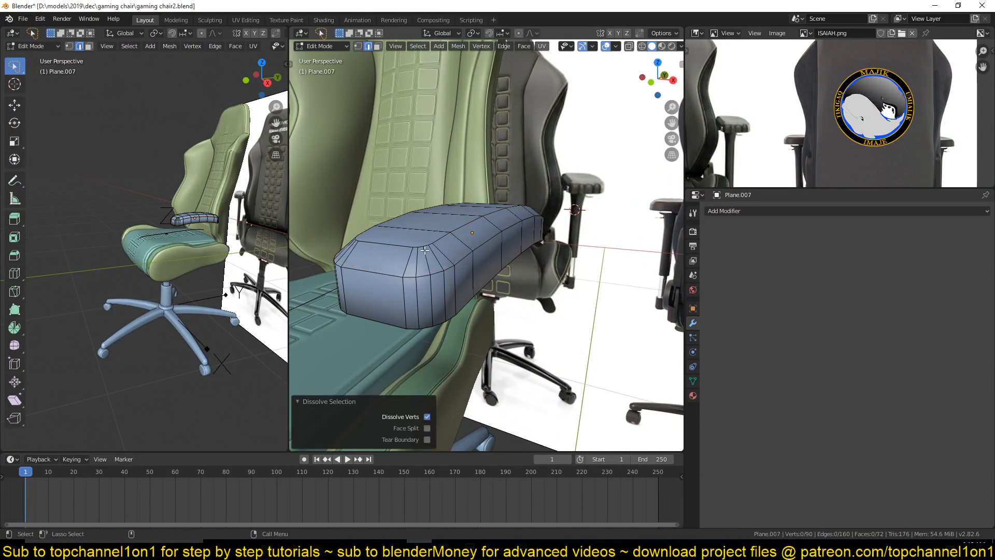
Select the row of faces along the armrest pad's top and raise them with a Shrink/Fatten offset of -0.00978 m
key(3)
click(402, 237)
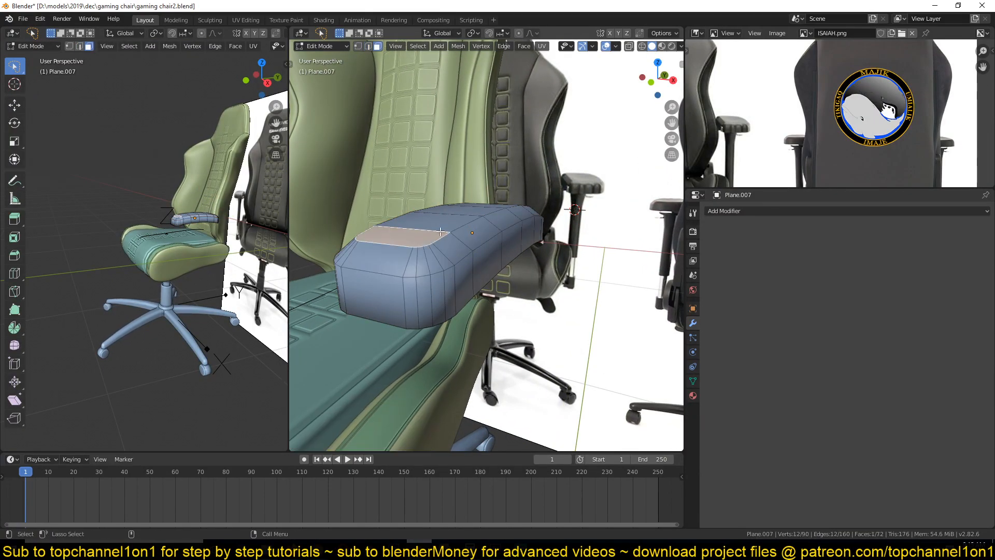
middle_drag(402, 237, 448, 245)
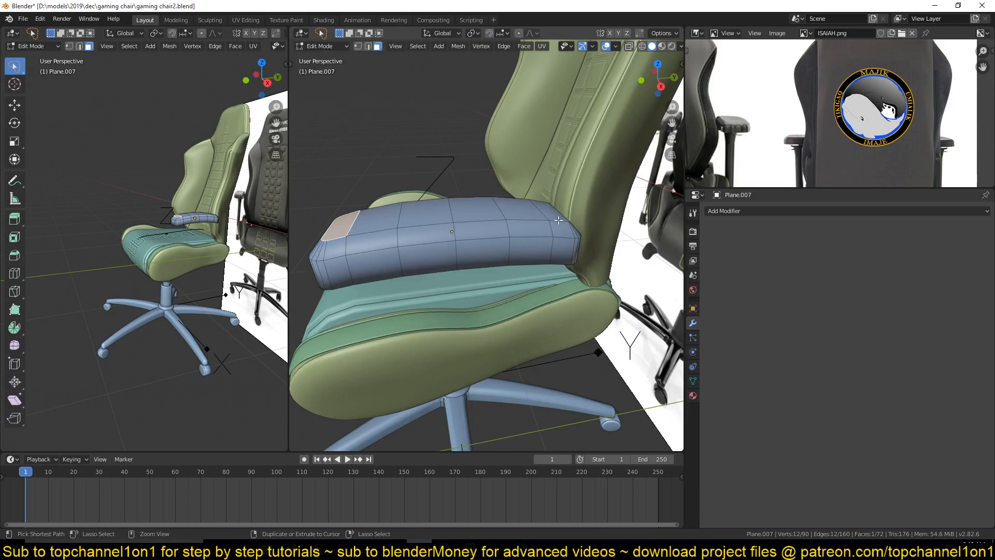
alt+click(558, 220)
key(alt+s)
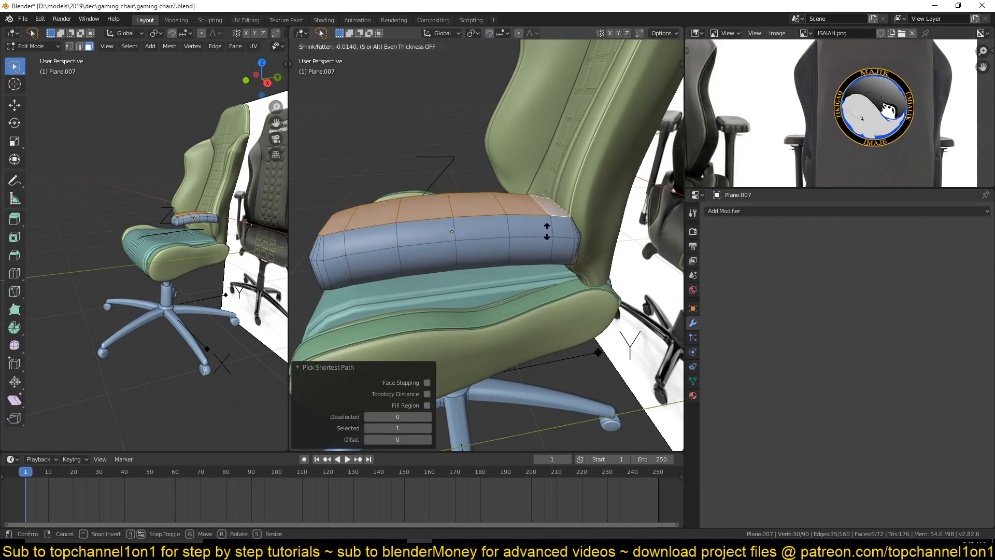
click(554, 199)
Add a centred loop cut around the pad's sloped top border and push it slightly outward with Shrink/Fatten to round the edge
middle_drag(555, 198, 602, 222)
key(ctrl+r)
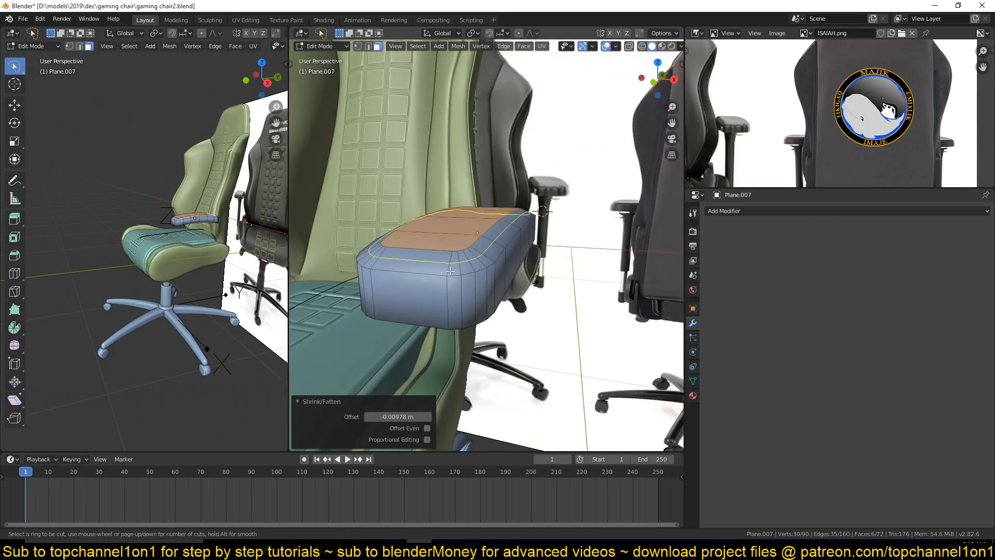
click(505, 252)
right_click(513, 264)
key(alt+s)
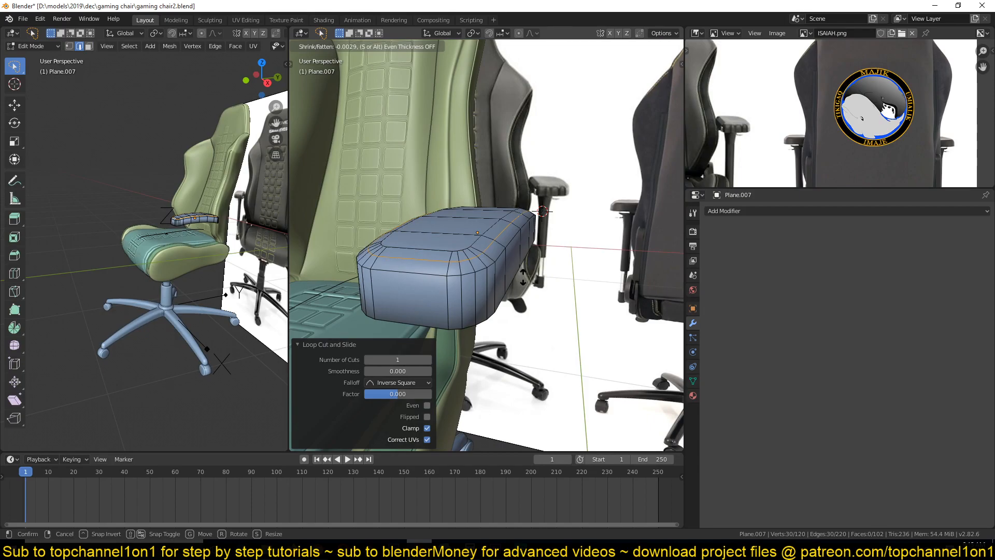
click(523, 276)
Select all the faces on the pad's underside and move them slightly up along Z to thin the pad
key(Tab)
middle_drag(522, 275, 423, 202)
key(Tab)
key(3)
click(374, 195)
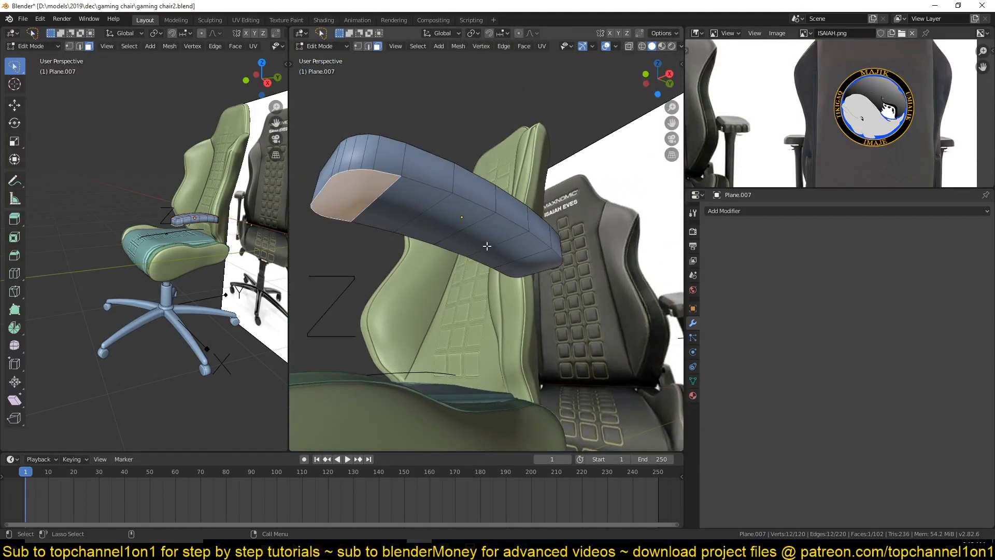
shift+click(519, 263)
click(342, 212)
ctrl+click(504, 244)
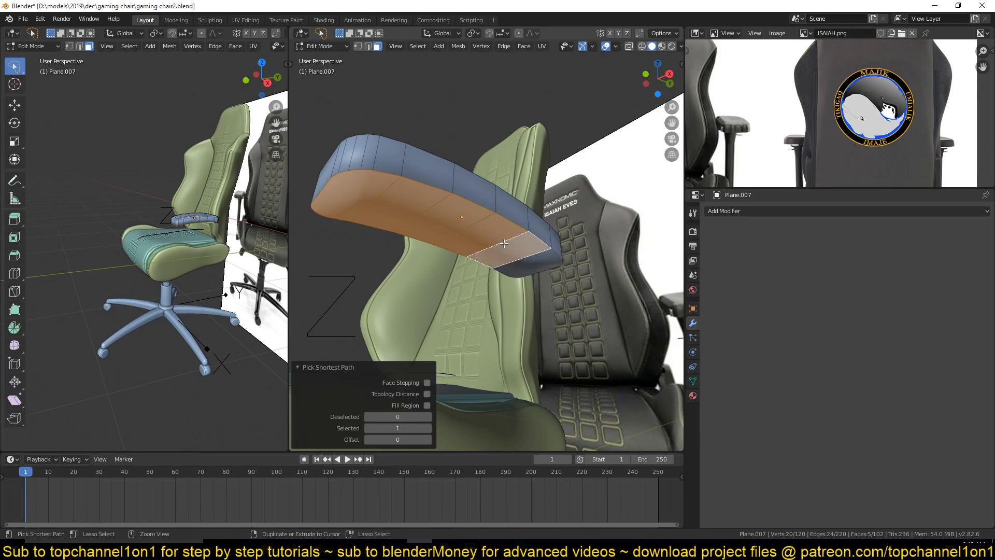
ctrl+click(533, 263)
key(g)
key(z)
click(525, 219)
Divide the pad's front end into three columns with two evenly spaced vertical cuts
key(Tab)
middle_drag(507, 224, 585, 289)
scroll(523, 316, up, 2)
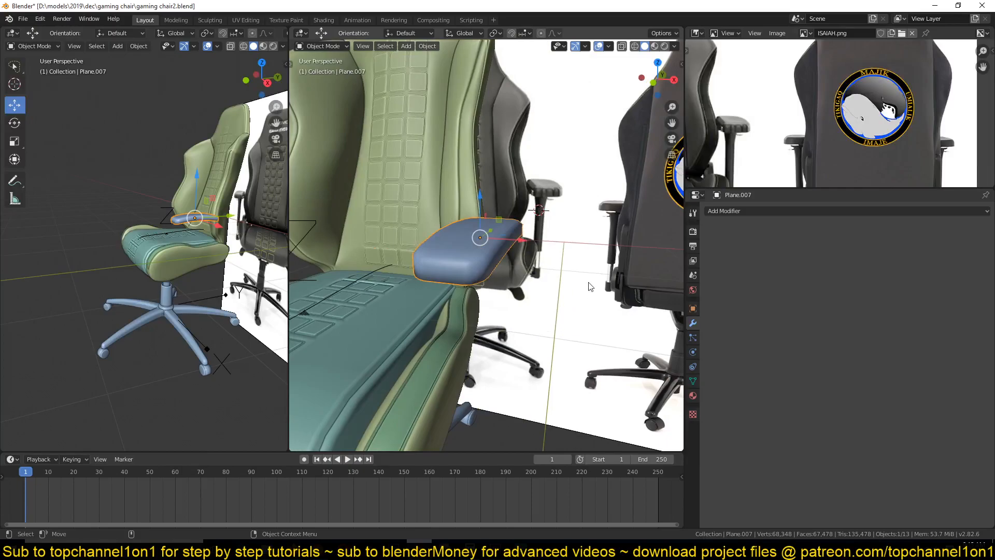
scroll(546, 204, up, 4)
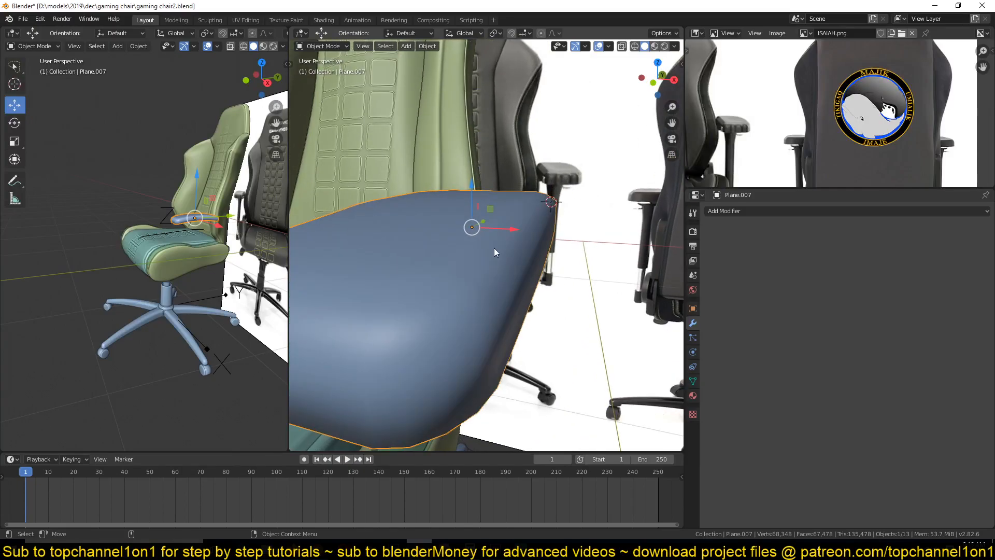
scroll(456, 322, down, 4)
key(Tab)
scroll(432, 327, up, 3)
scroll(432, 327, down, 2)
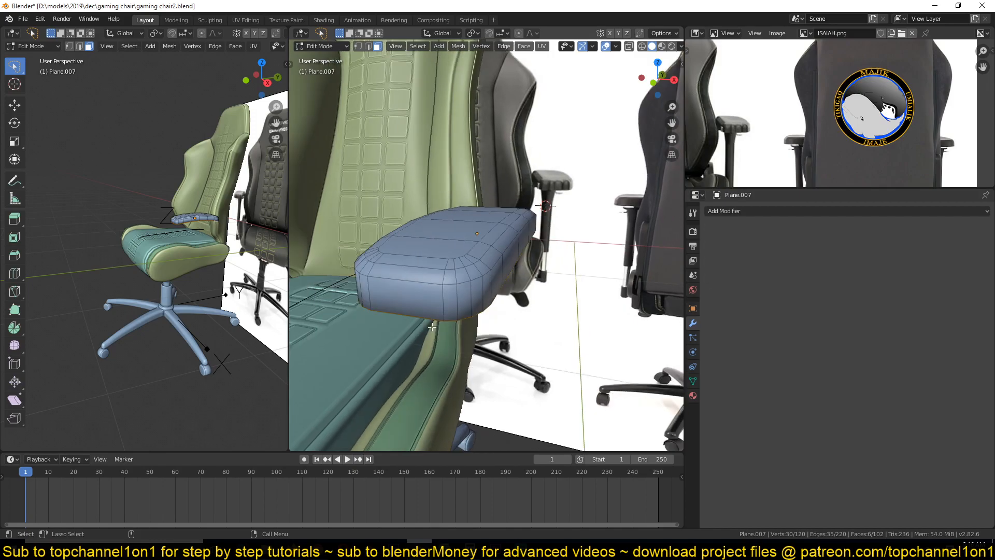
click(405, 299)
mouse_move(404, 299)
middle_down()
mouse_move(415, 301)
mouse_move(403, 302)
middle_up()
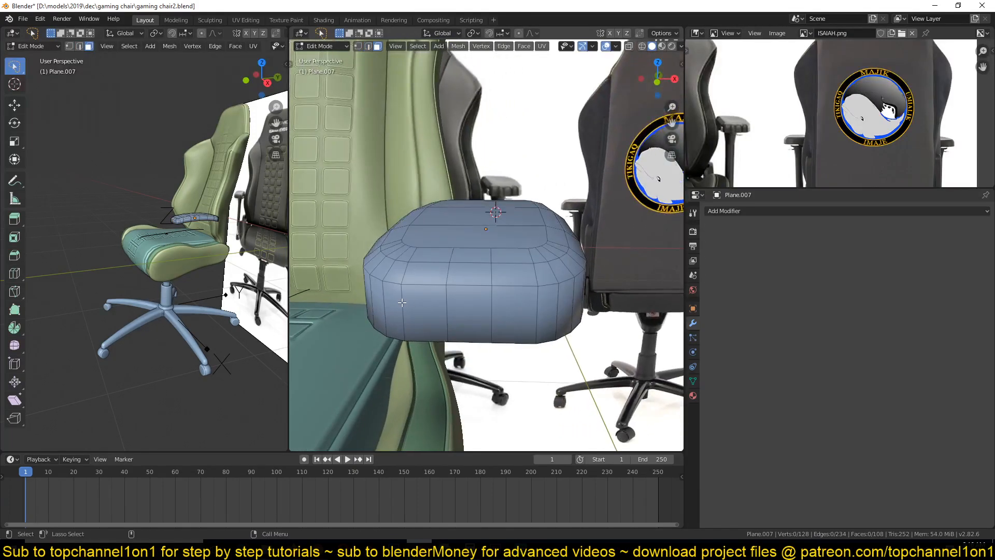
shift+click(476, 315)
shift+click(535, 312)
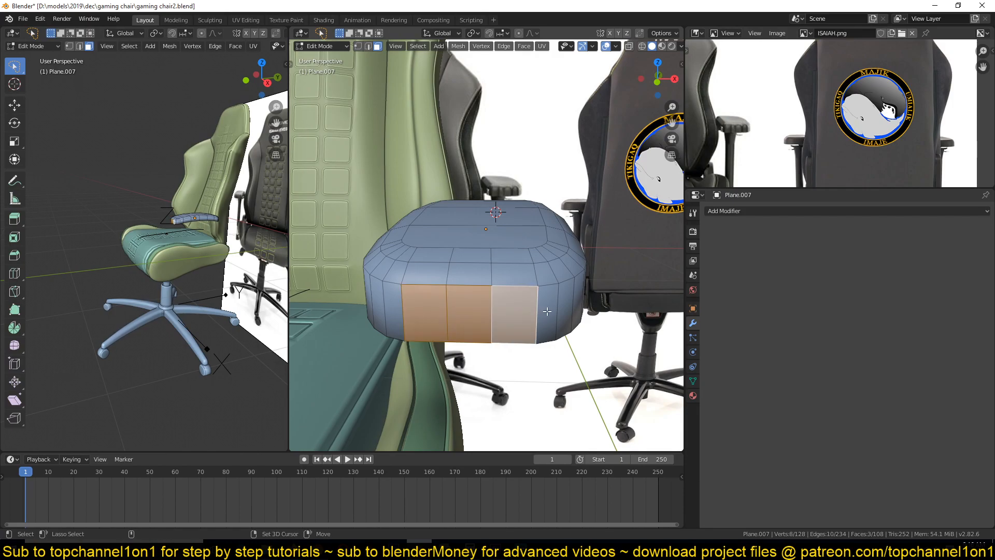
key(i)
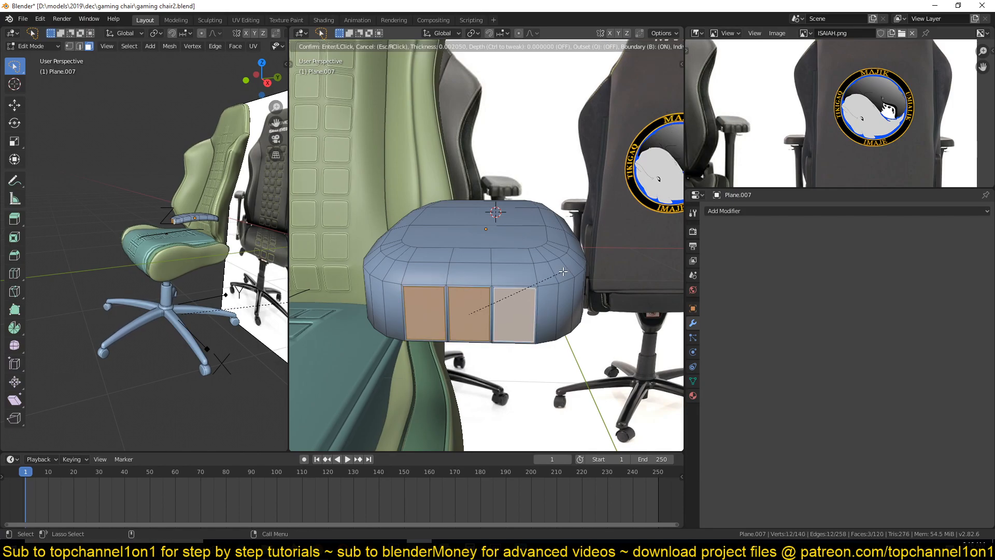
right_click(556, 277)
key(alt+a)
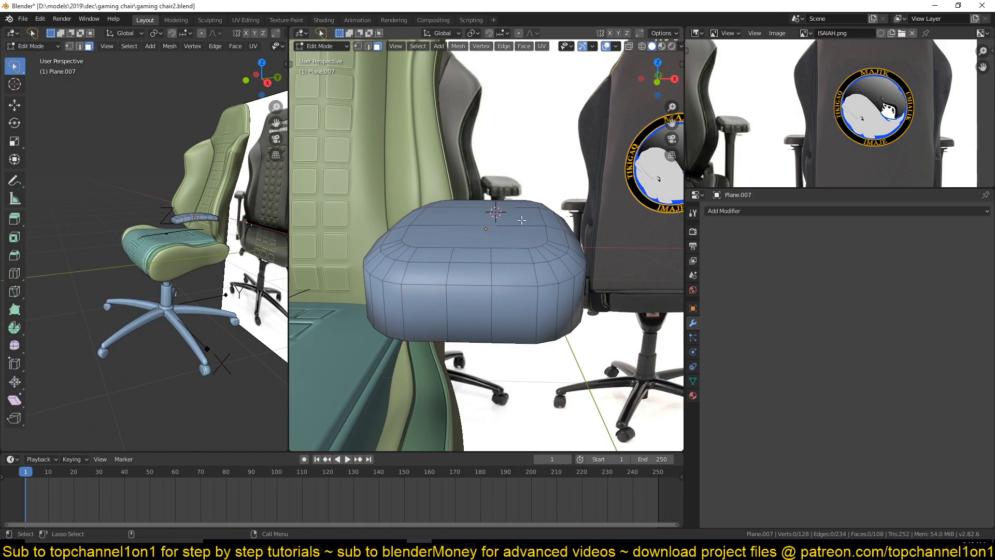
Add a centred lengthwise loop cut along the pad's underside
key(Tab)
scroll(495, 291, down, 5)
middle_drag(495, 291, 449, 193)
key(Tab)
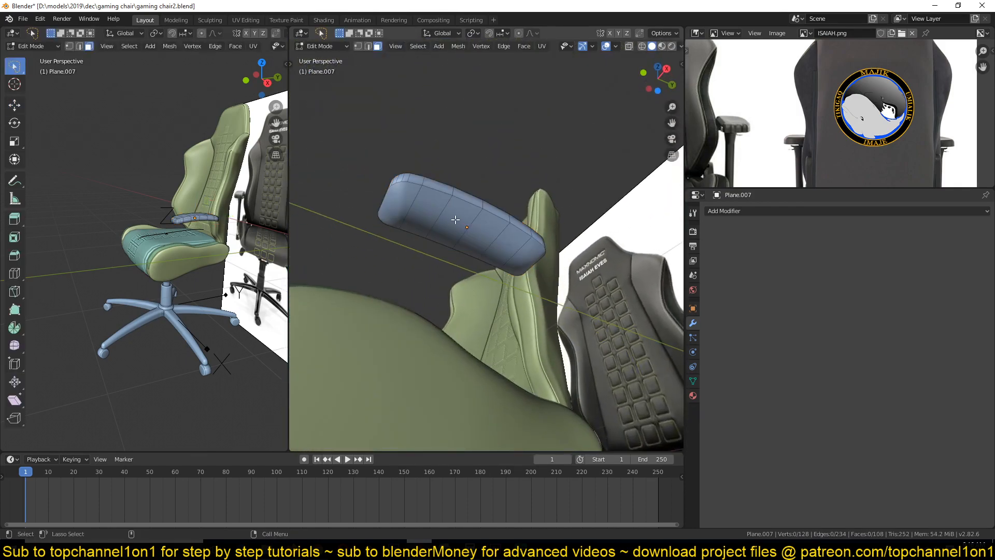
key(ctrl+r)
click(444, 220)
right_click(444, 219)
Bevel the underside's centre vertex with 4 segments, offset 0.0815 m and profile 0.057, and merge the resulting disc into one face
key(alt+a)
scroll(472, 232, up, 3)
key(1)
click(454, 221)
key(ctrl+shift+b)
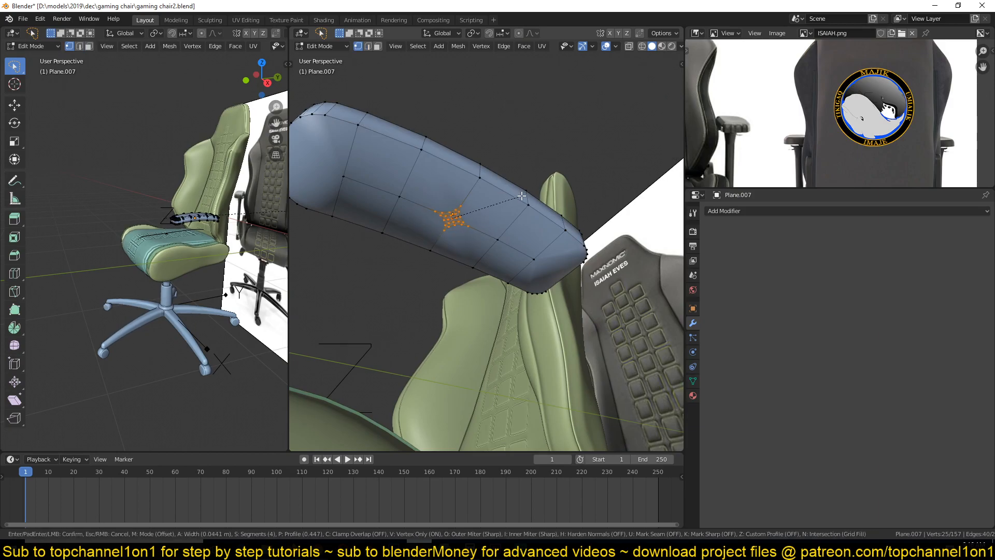
click(533, 192)
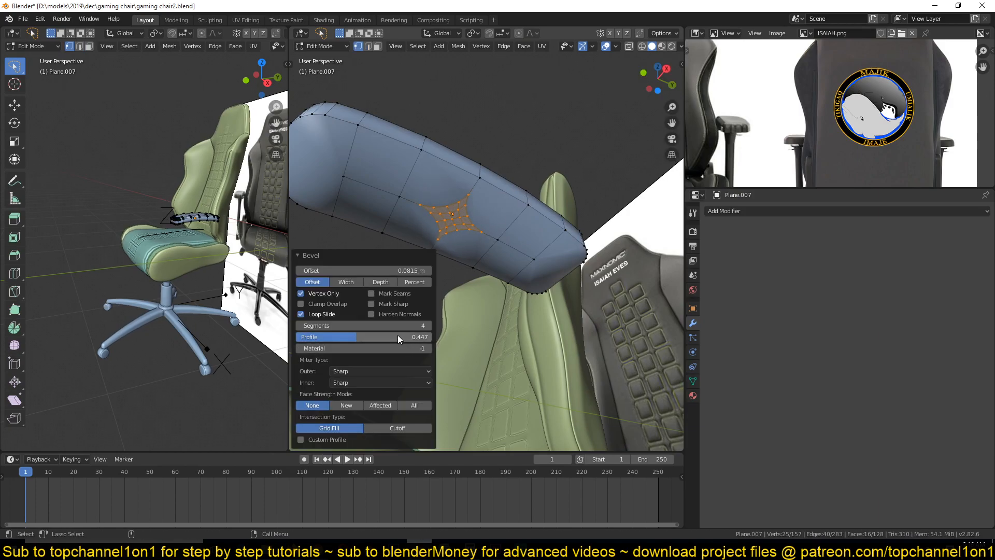
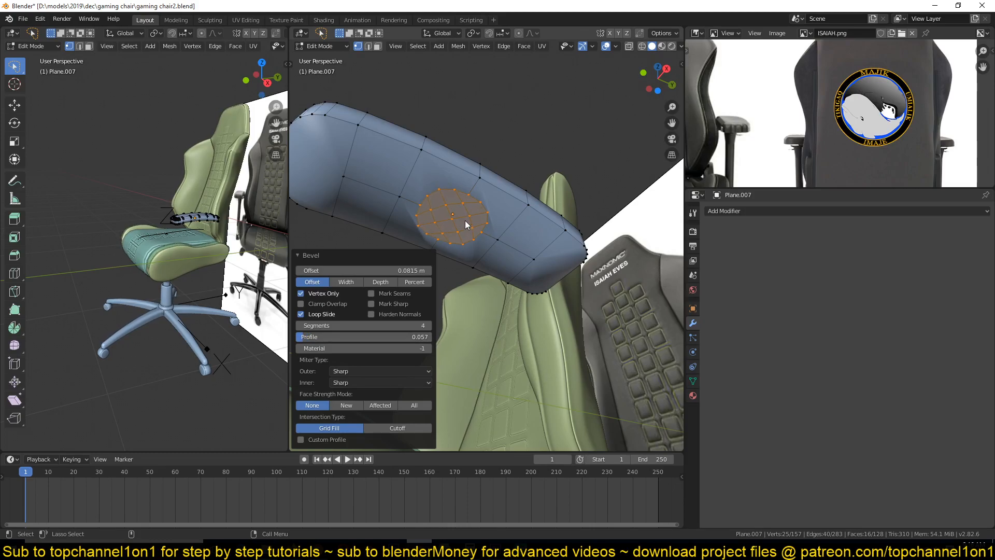
key(f)
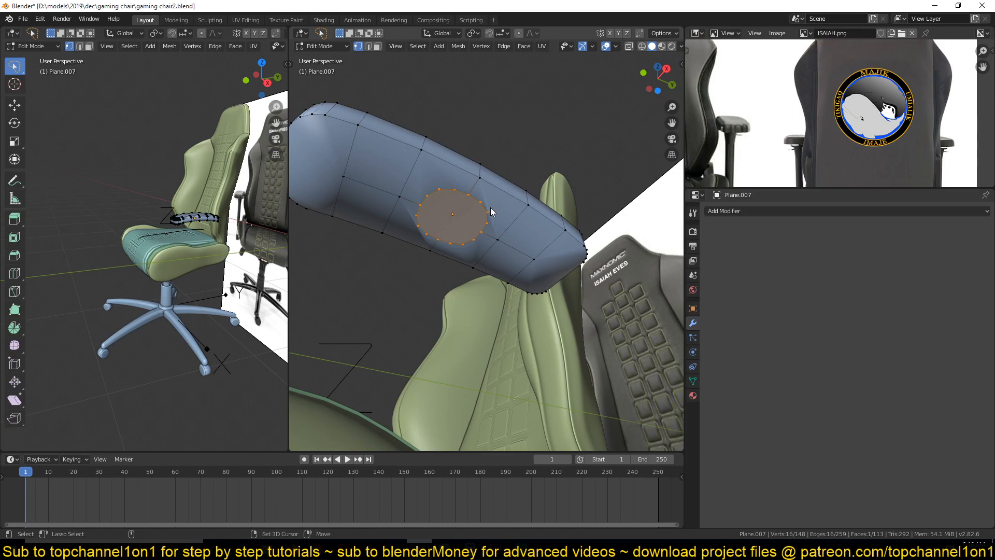
Round the disc on the underside with To Sphere at factor 1 and scale it to 0.678
key(shift+alt+s)
key(1)
key(Return)
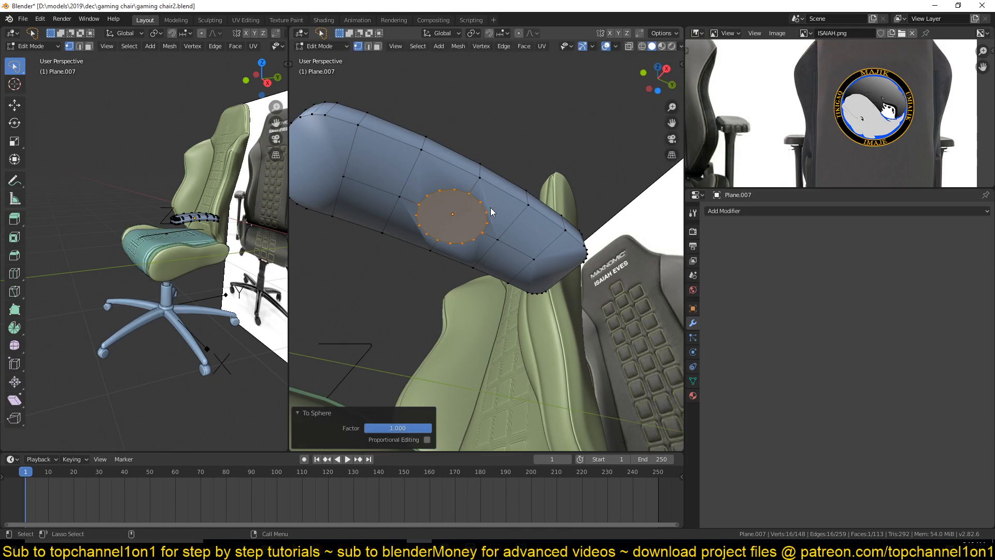
key(s)
click(500, 231)
Extrude the round face 0.0187 m downward from the pad's underside to start a collar
scroll(593, 244, down, 5)
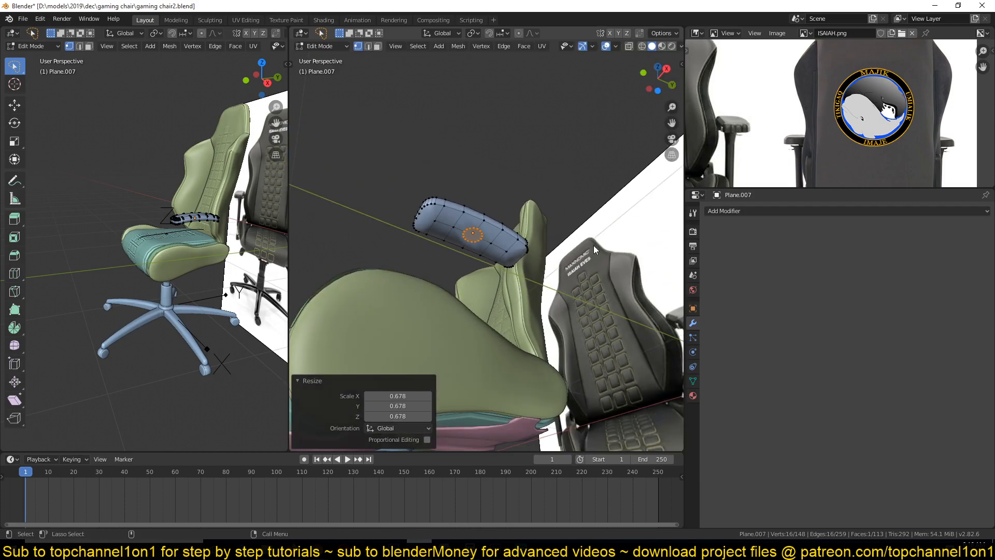
middle_drag(592, 245, 602, 279)
middle_drag(538, 200, 578, 171)
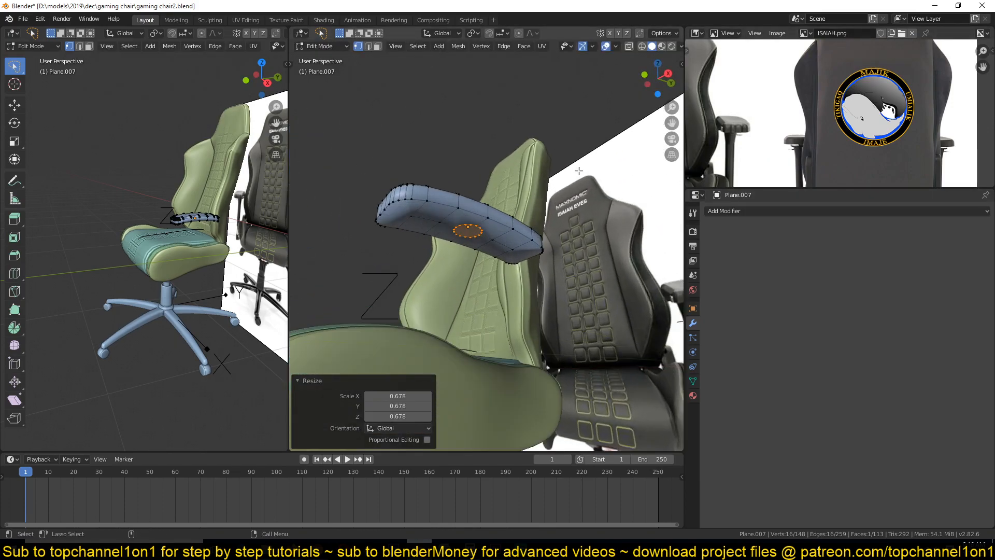
key(e)
click(579, 178)
scroll(657, 148, up, 2)
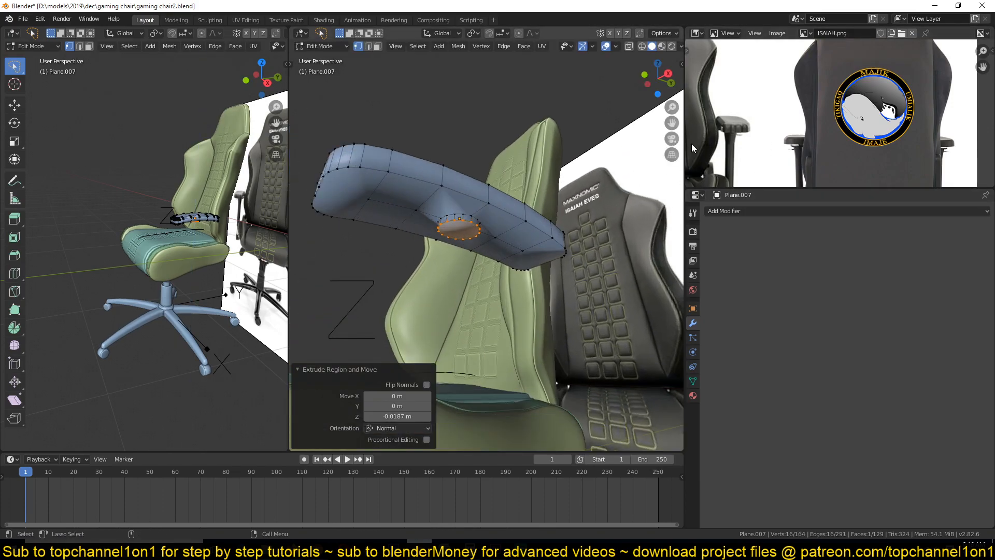
Scale the collar's end face to 0.803 and inset it by 0.01688 m
key(s)
click(504, 226)
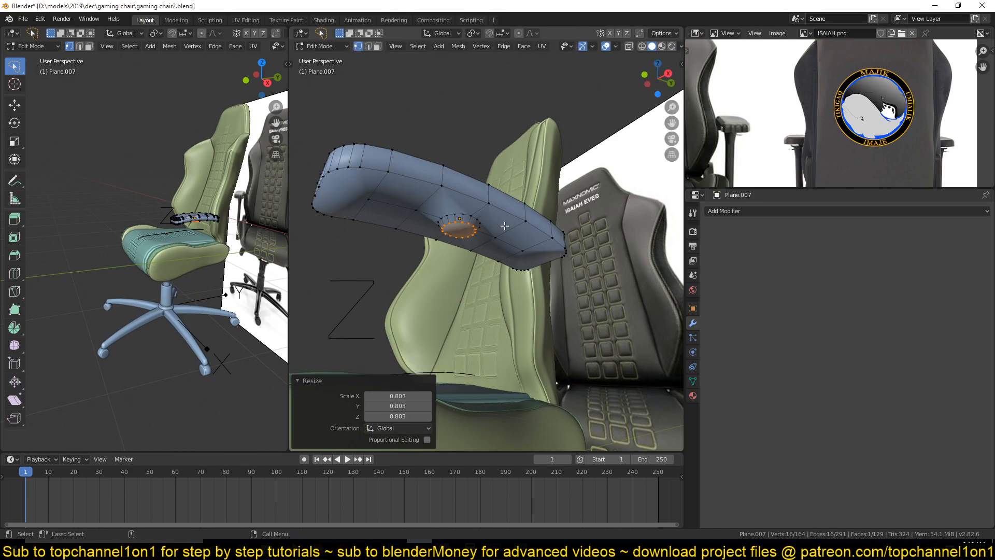
key(i)
click(522, 217)
Extrude the inset face down to just above the seat as a support post and scale its end to 0.671
key(e)
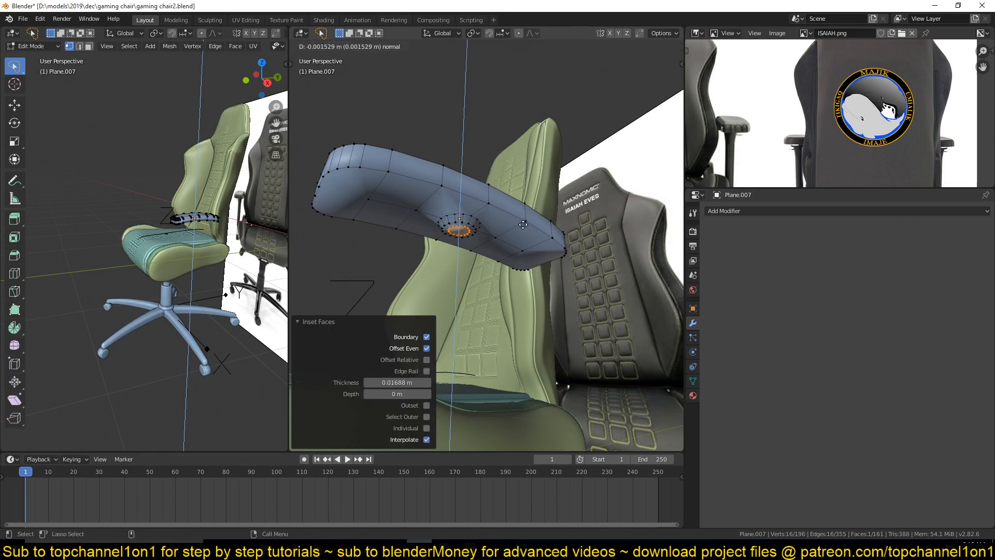
click(506, 341)
key(s)
click(509, 298)
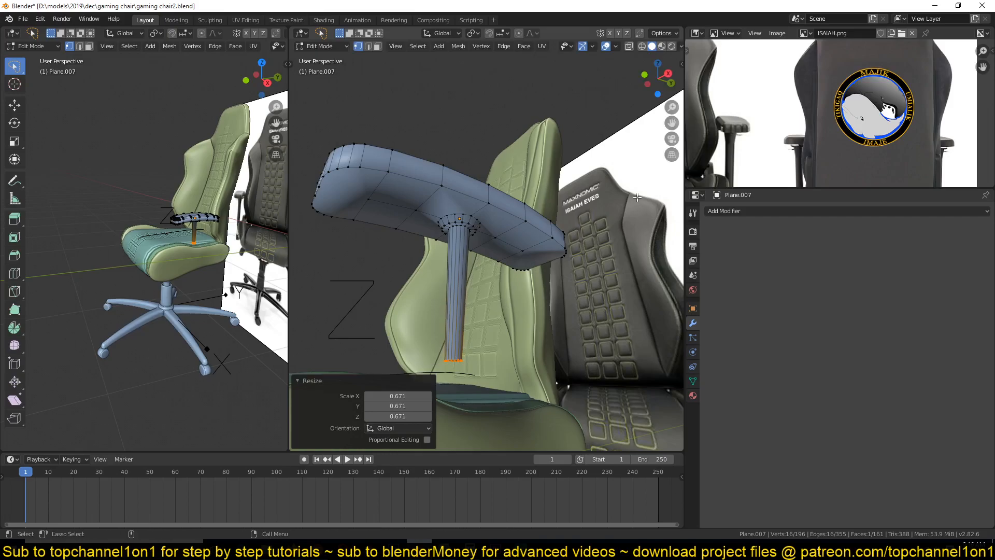
Widen the support post's lower end along the Y axis
scroll(777, 122, down, 4)
middle_drag(541, 245, 477, 304)
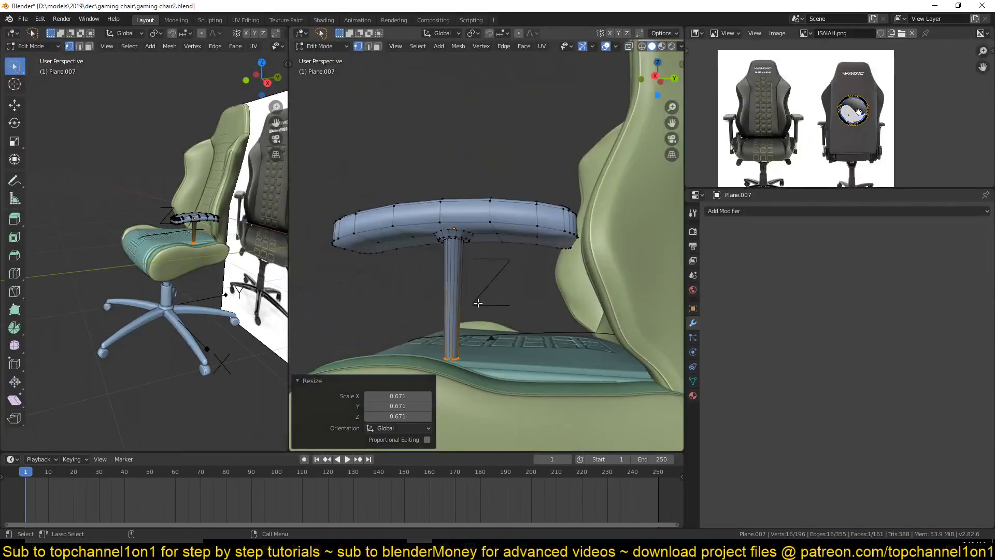
key(s)
key(x)
key(y)
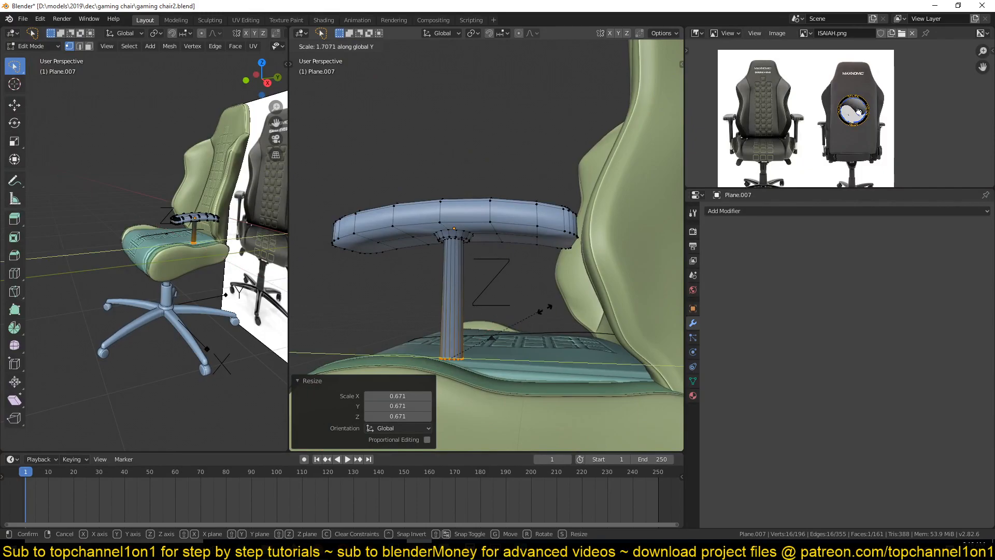
click(601, 310)
Add a loop cut near the post's lower end and move it up along Z to just below the collar
key(ctrl+r)
click(451, 337)
click(452, 399)
key(g)
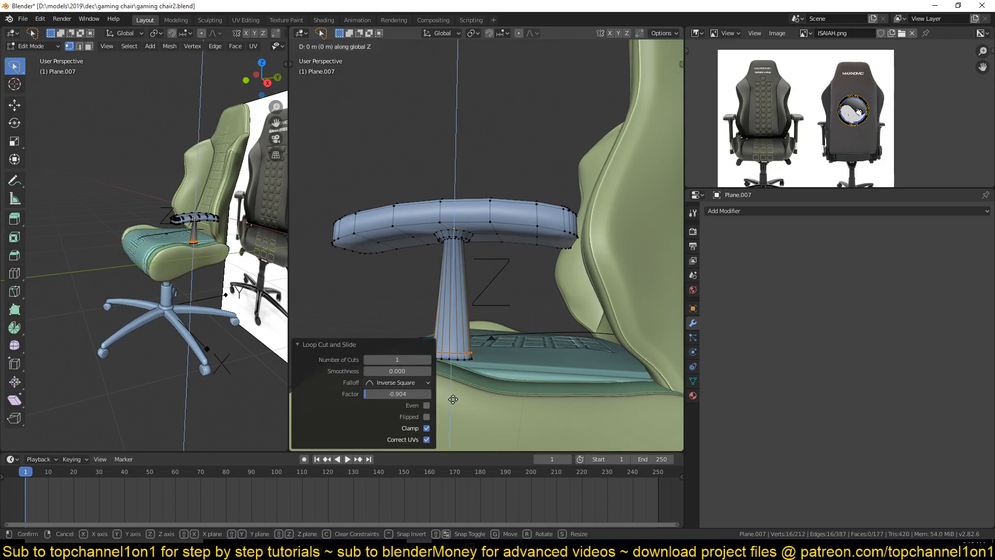
key(z)
click(472, 308)
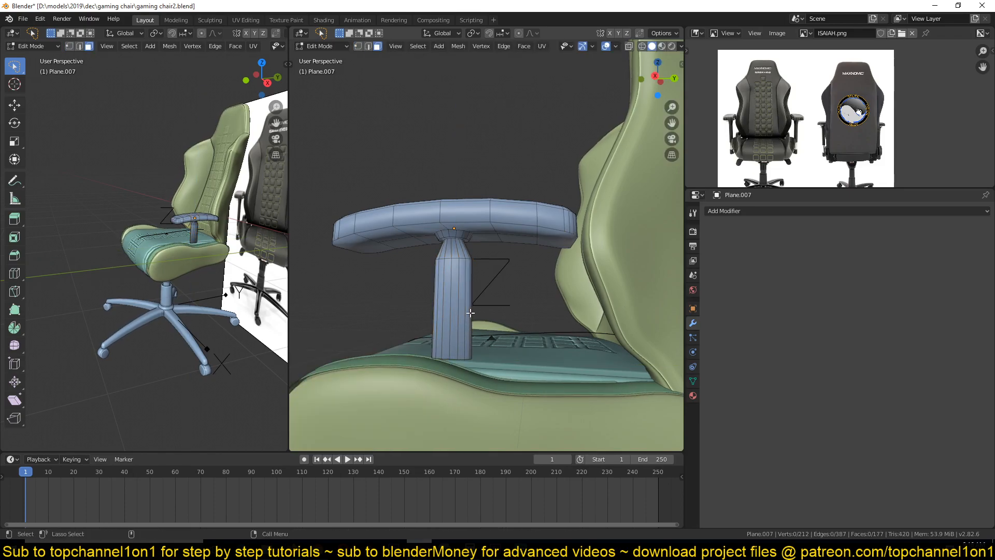
Select the ring of side faces on the post's long lower section and rescale it along Y and along X
key(3)
alt+click(470, 313)
key(s)
key(x)
key(y)
click(499, 291)
middle_drag(499, 292, 476, 251)
key(s)
key(x)
click(575, 305)
Select the collar and the post's short upper section, and scale them horizontally with the Z axis locked
scroll(486, 294, up, 3)
key(1)
key(2)
alt+click(471, 233)
key(ctrl+KP_Add)
key(ctrl+KP_Add)
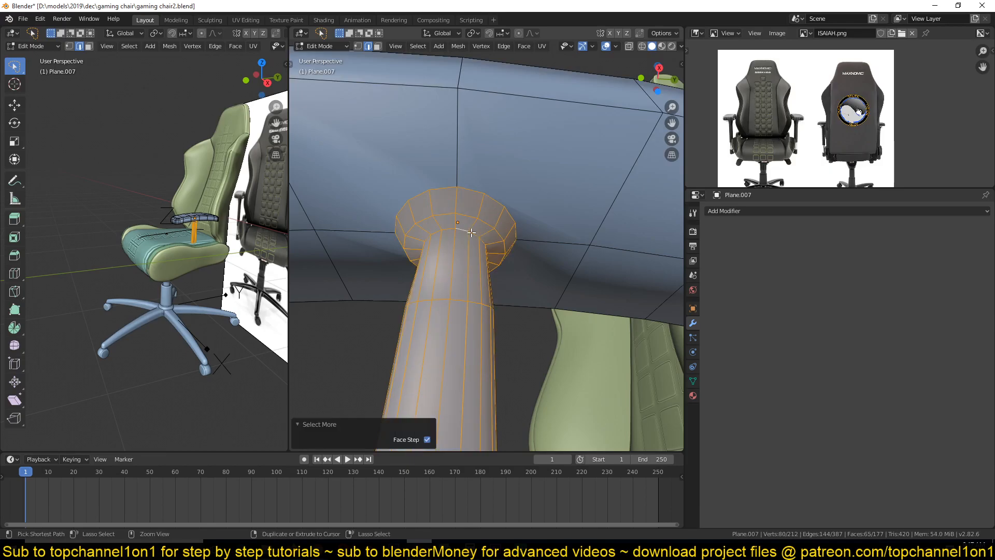
scroll(470, 233, down, 2)
key(3)
key(ctrl+KP_Subtract)
middle_drag(480, 360, 427, 379)
key(shift+z)
key(c)
key(Escape)
key(shift+z)
key(s)
key(shift+z)
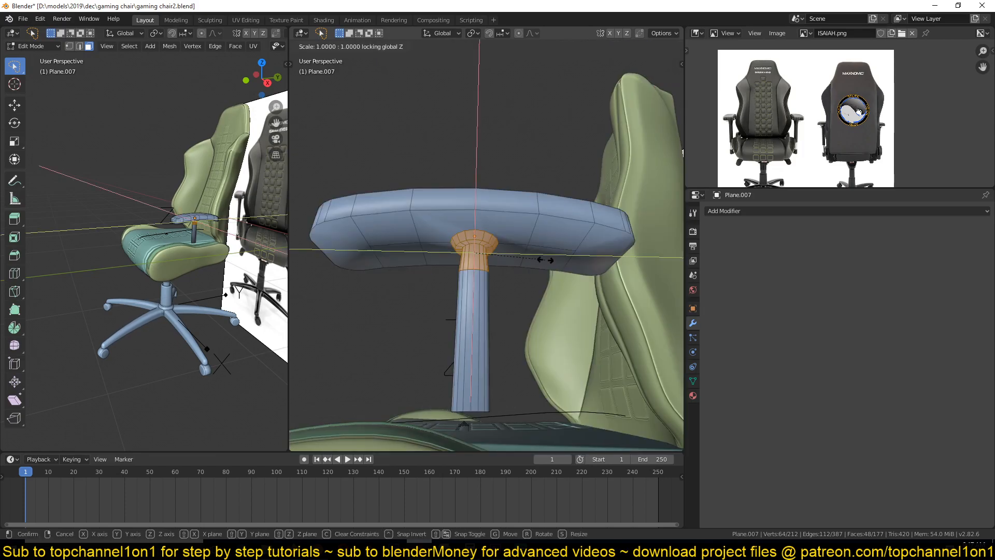
click(568, 262)
Enable Auto Smooth at 30° for the armrest's normals
key(Tab)
middle_drag(473, 310, 596, 353)
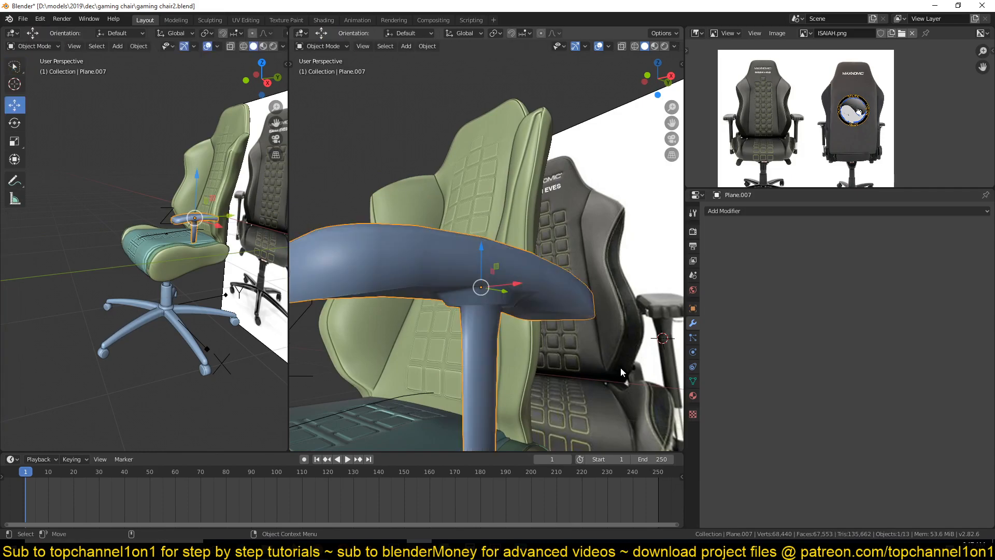
click(693, 381)
click(721, 401)
Select the edge loops around the collar's upper rim and its junction with the post, and mark them sharp
key(Tab)
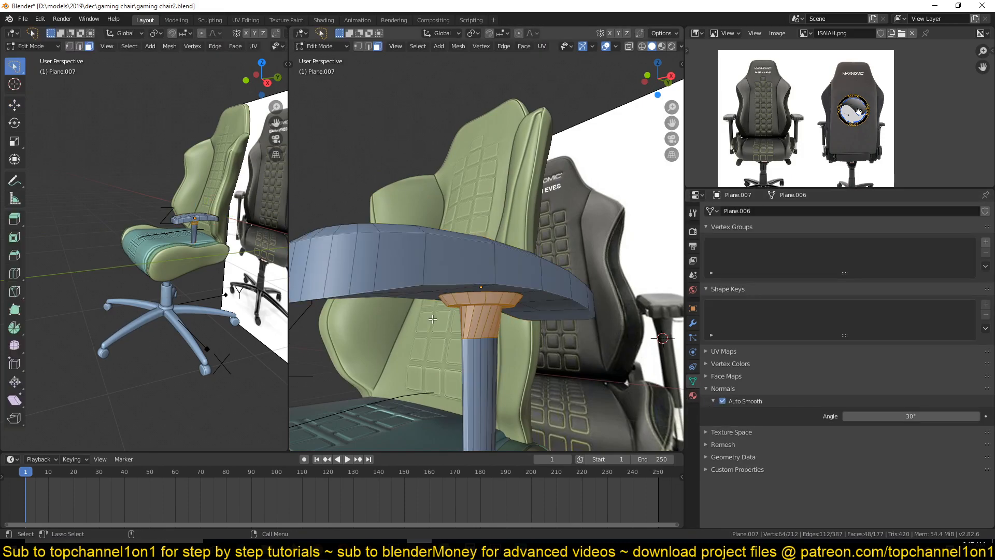
scroll(411, 282, up, 5)
scroll(411, 283, up, 1)
alt+click(486, 328)
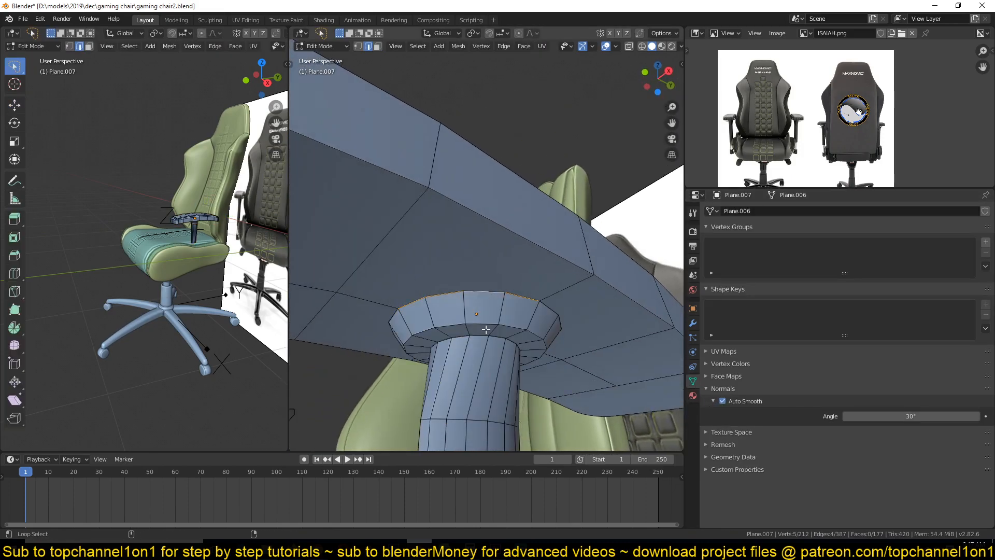
middle_drag(550, 319, 499, 339)
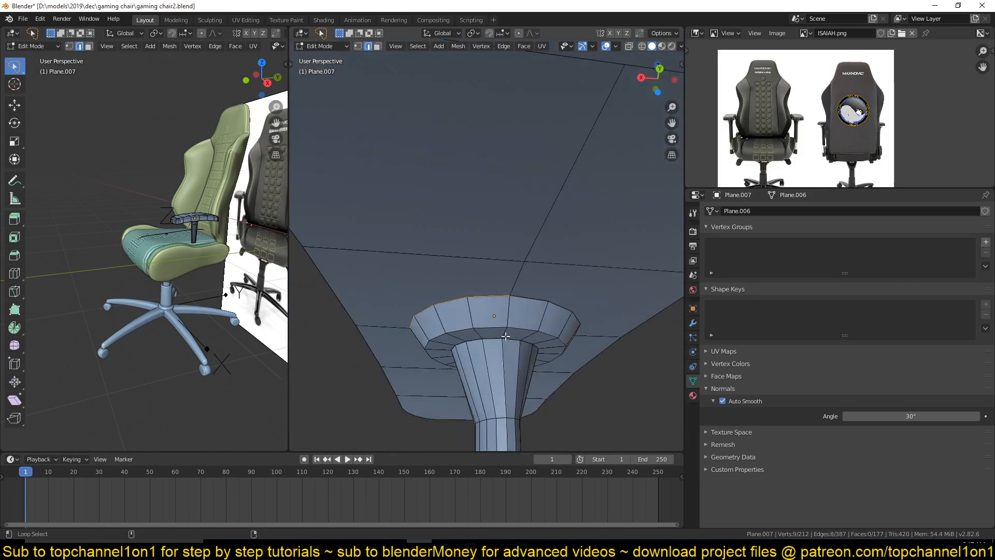
middle_drag(572, 314, 481, 321)
alt+click(490, 312)
right_click(533, 315)
click(533, 315)
Select the post's bottom vertices and widen them along Y to match the width of the section above
key(Tab)
mouse_move(514, 341)
middle_down()
mouse_move(548, 373)
mouse_move(537, 406)
mouse_move(518, 352)
middle_up()
key(KP_5)
key(KP_3)
key(KP_Decimal)
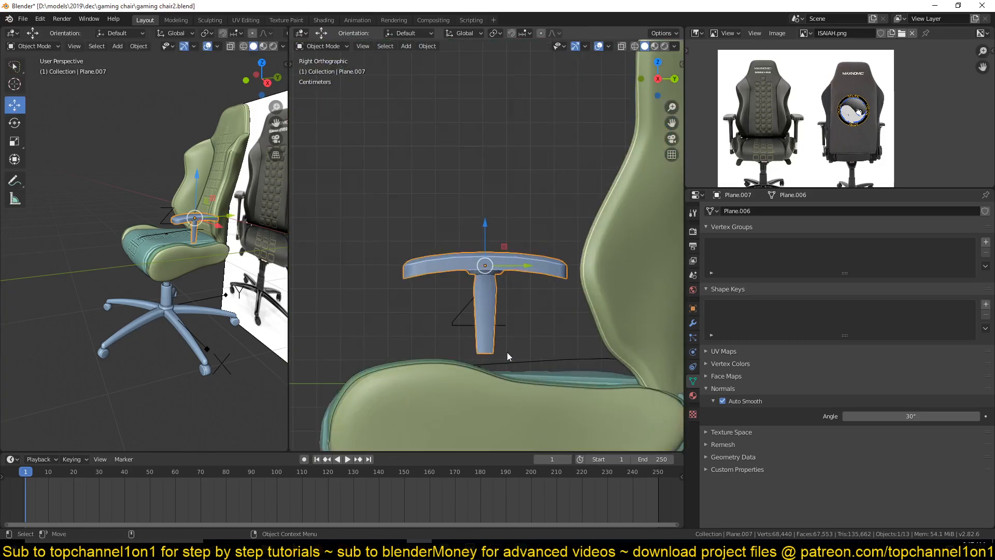
key(Tab)
key(alt+z)
scroll(503, 316, up, 4)
key(1)
key(b)
drag(440, 384, 521, 412)
key(s)
key(x)
key(y)
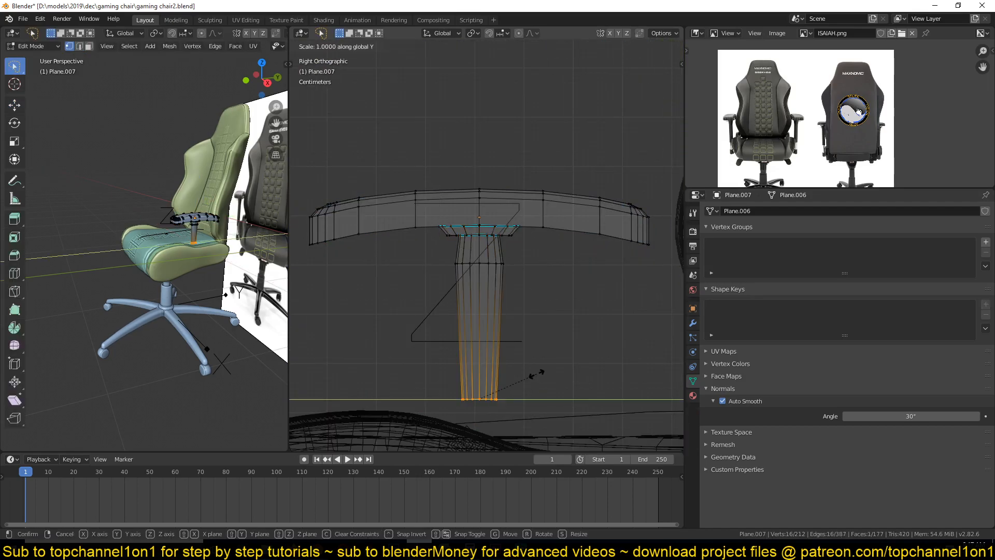
key(Return)
Raise the post's bottom end 0.109 m along Z, lower it 0.0223 m, and flatten it with a Z scale of 0
key(g)
key(z)
click(569, 317)
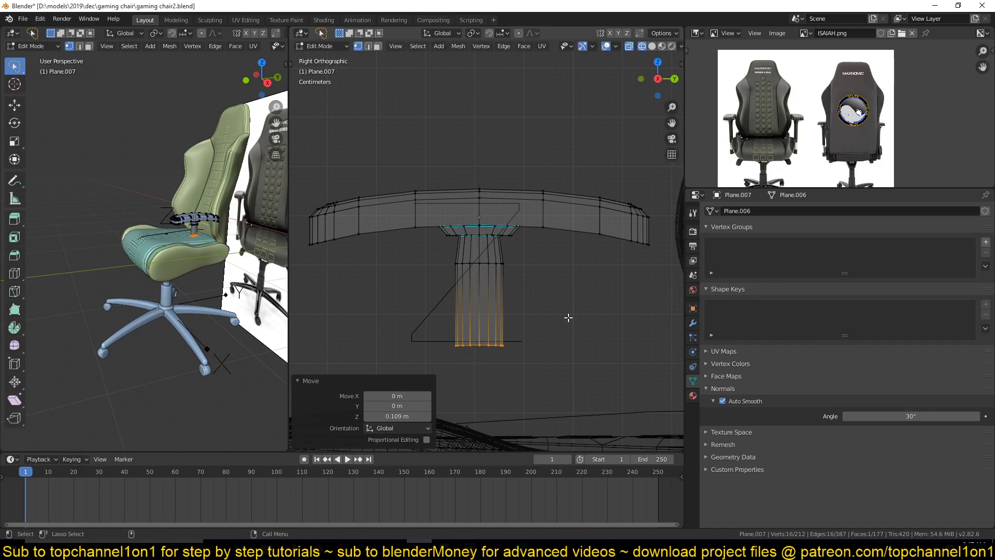
key(KP_Decimal)
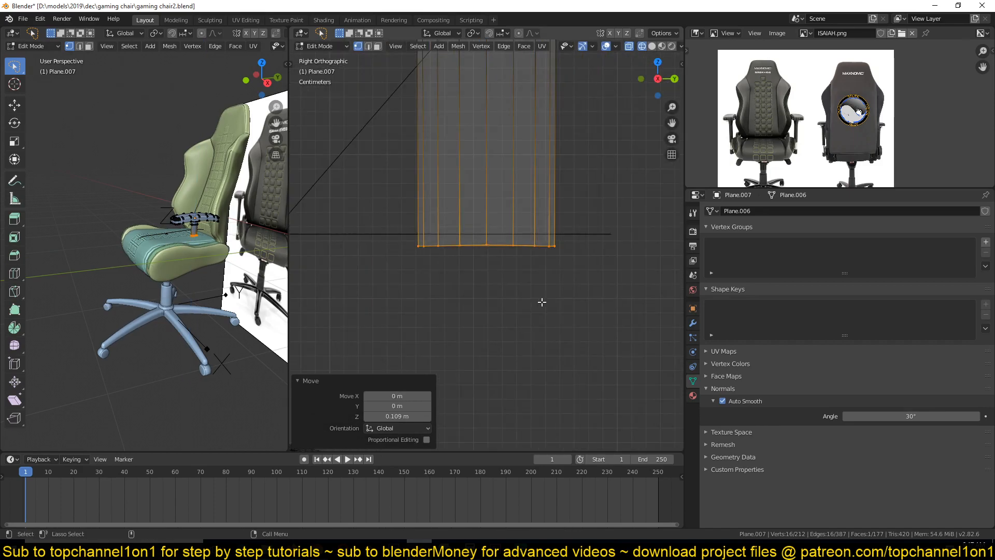
key(g)
key(z)
click(535, 334)
key(s)
key(z)
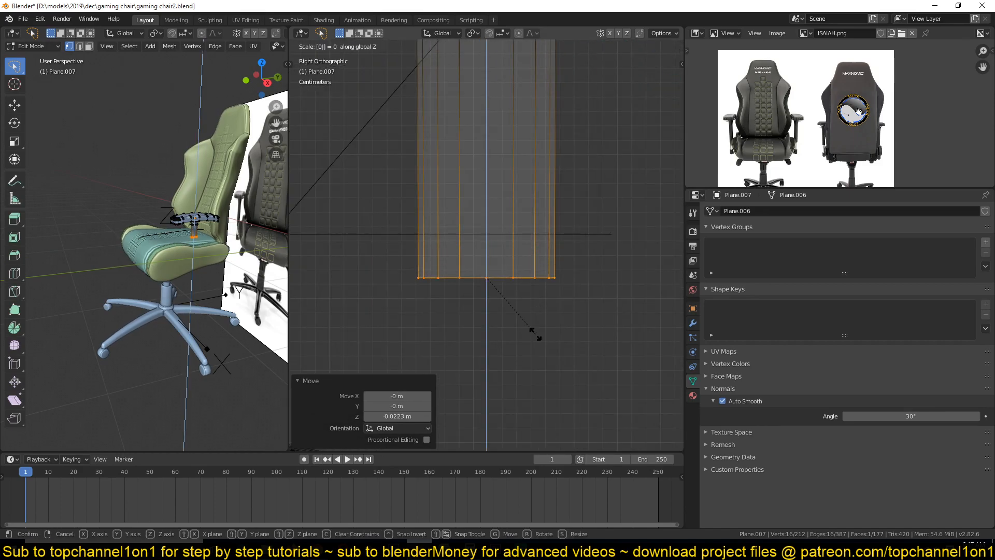
key(Return)
Inset the post's bottom face and move it along Z to recess it inside the post
key(alt+z)
middle_drag(591, 328, 552, 232)
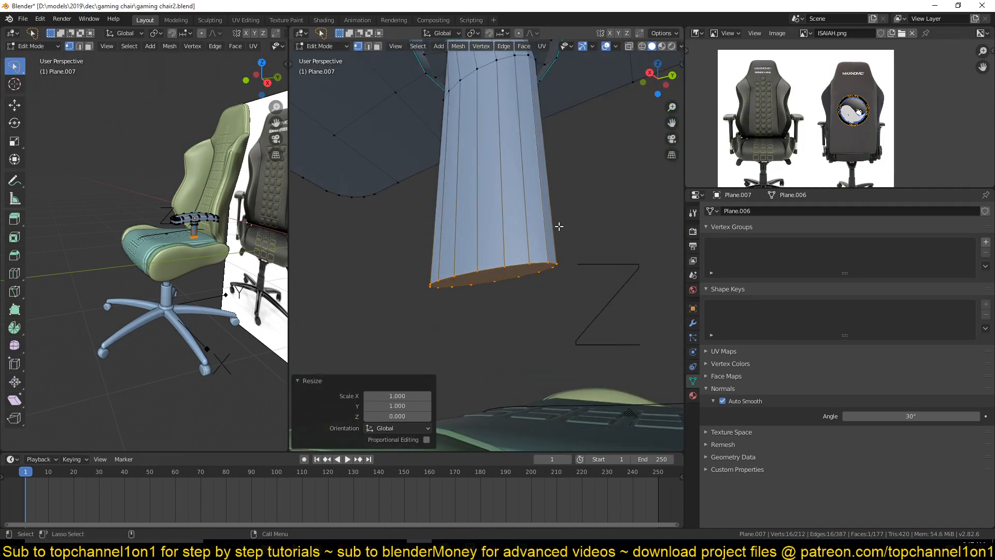
key(i)
click(570, 222)
key(g)
key(z)
key(z)
click(572, 211)
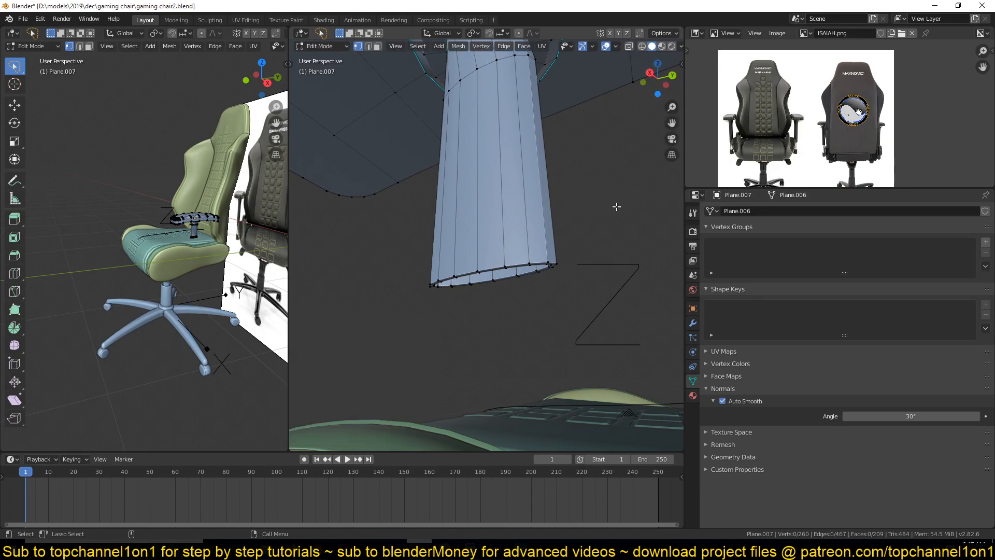
Scale the inner face at the post's lower end to 0.980 and extrude it downward 0.128 m
key(z)
middle_drag(321, 205, 305, 178)
key(3)
click(483, 258)
key(s)
click(589, 227)
key(e)
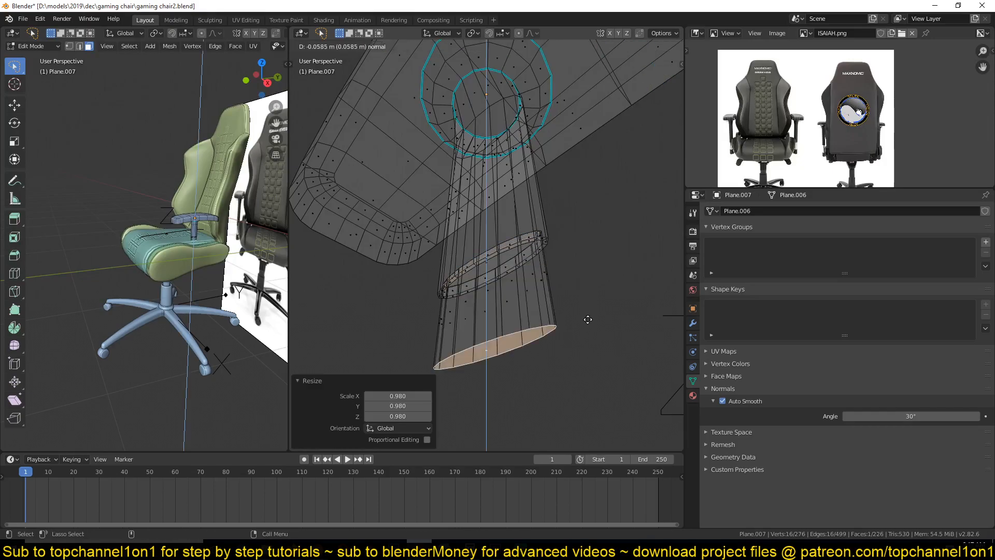
click(522, 395)
Lower the end face of the post's extruded section another 0.063 m along Z
scroll(465, 273, down, 4)
key(z)
mouse_move(511, 281)
middle_down()
mouse_move(529, 307)
mouse_move(533, 239)
middle_up()
scroll(674, 206, up, 3)
scroll(777, 150, up, 2)
scroll(540, 295, down, 3)
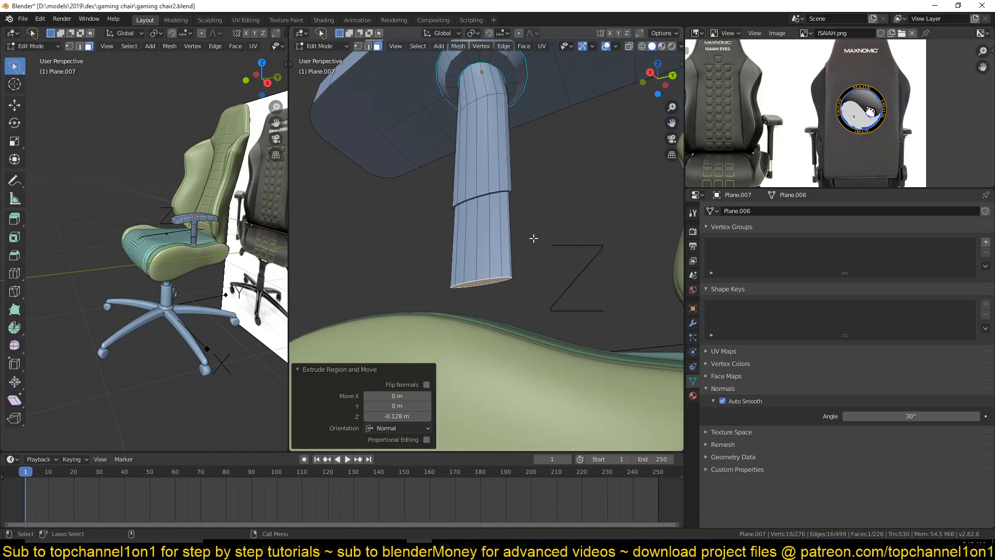
key(g)
key(z)
click(528, 297)
scroll(524, 315, up, 1)
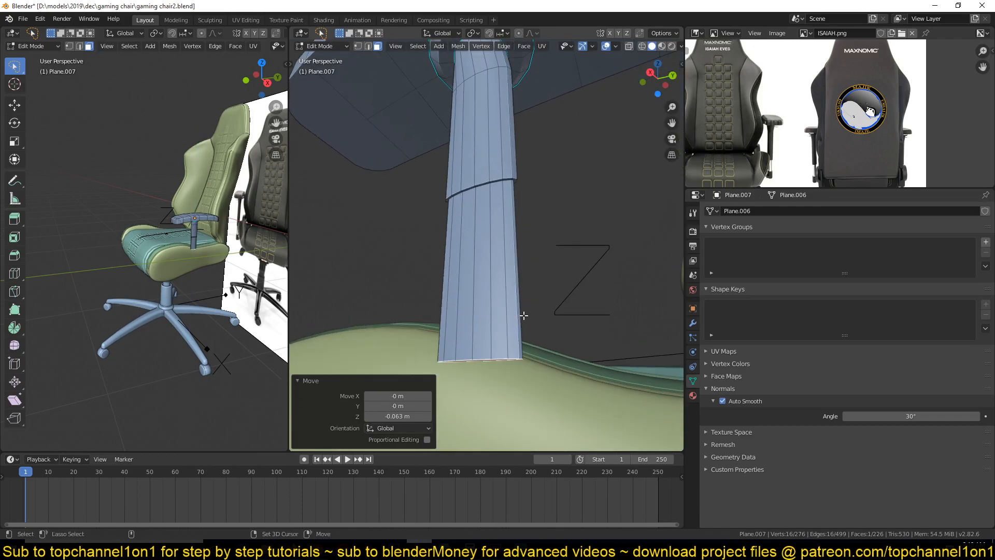
Duplicate the post's end face in place, scale the copy to 1.064, and nudge it slightly up along Z
key(shift+d)
key(Escape)
key(s)
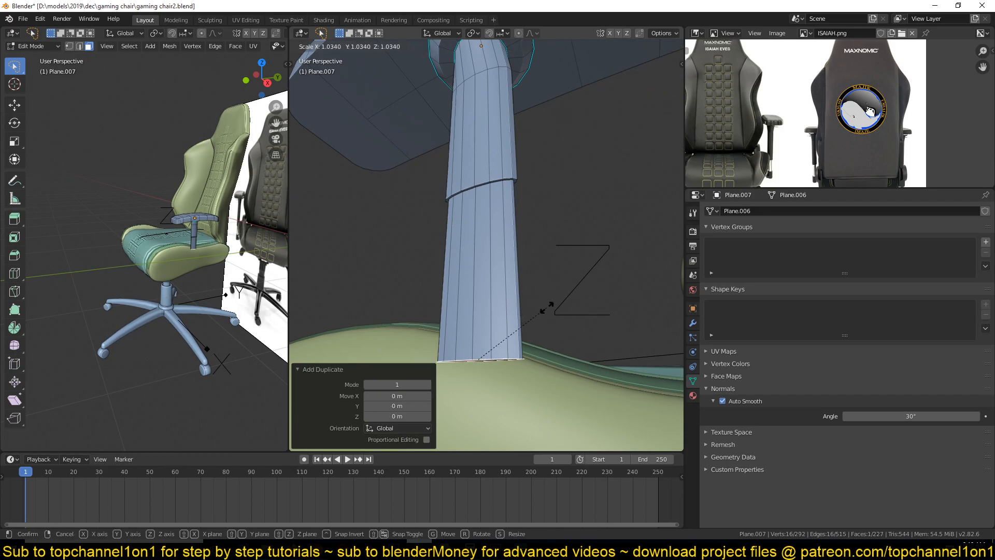
click(550, 307)
key(g)
key(z)
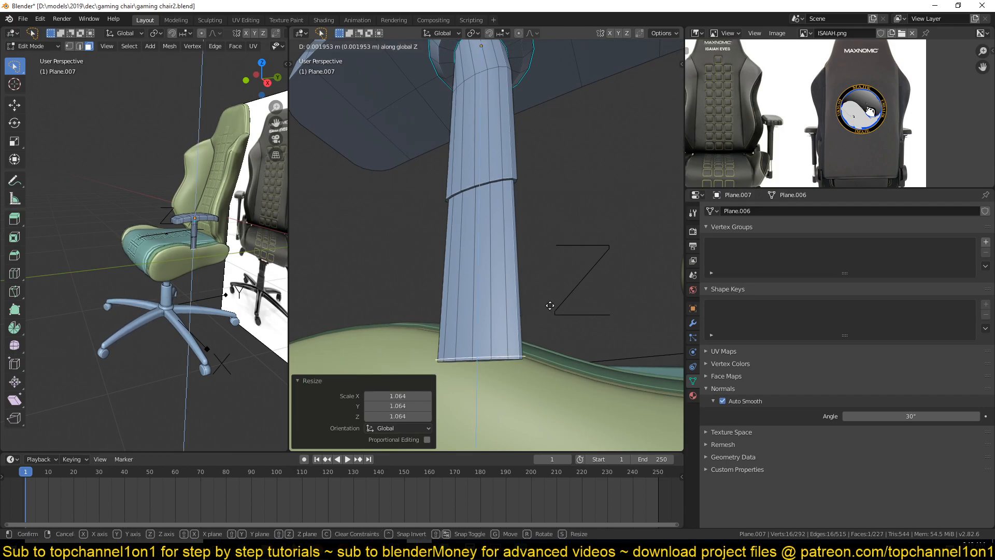
click(550, 306)
Extrude the enlarged end face downward 0.0693 m and lower it another 0.25 m along Z
key(e)
click(580, 230)
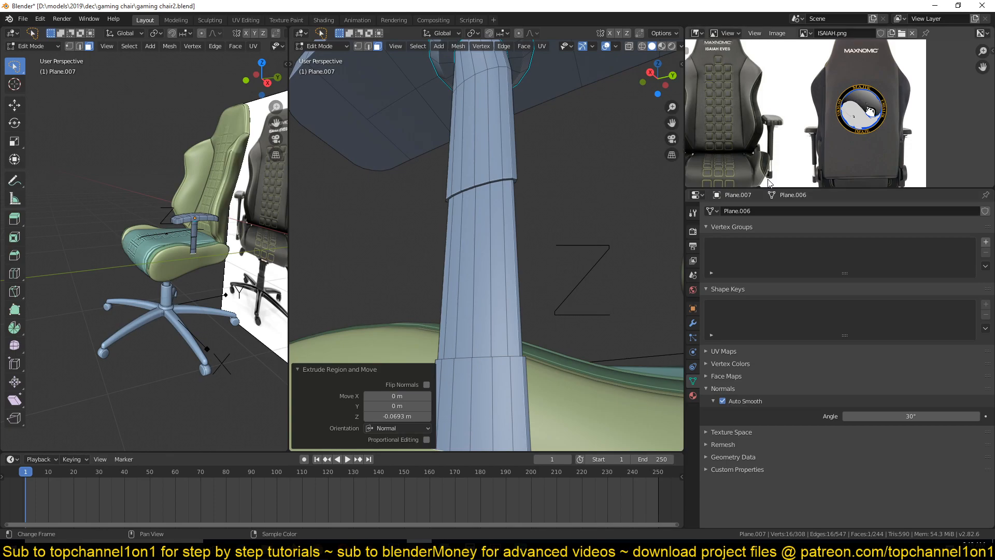
scroll(583, 226, down, 2)
middle_drag(582, 227, 513, 291)
key(g)
key(z)
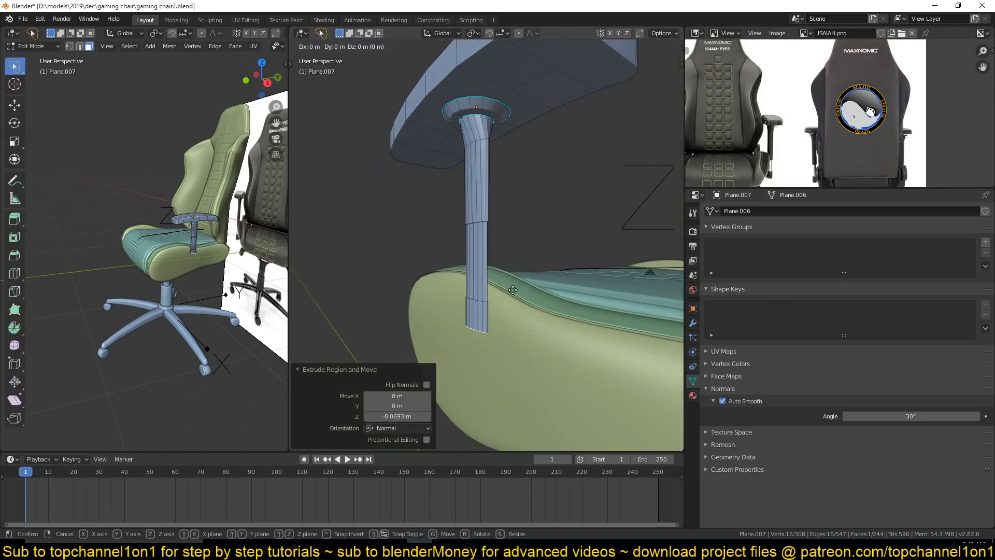
click(518, 390)
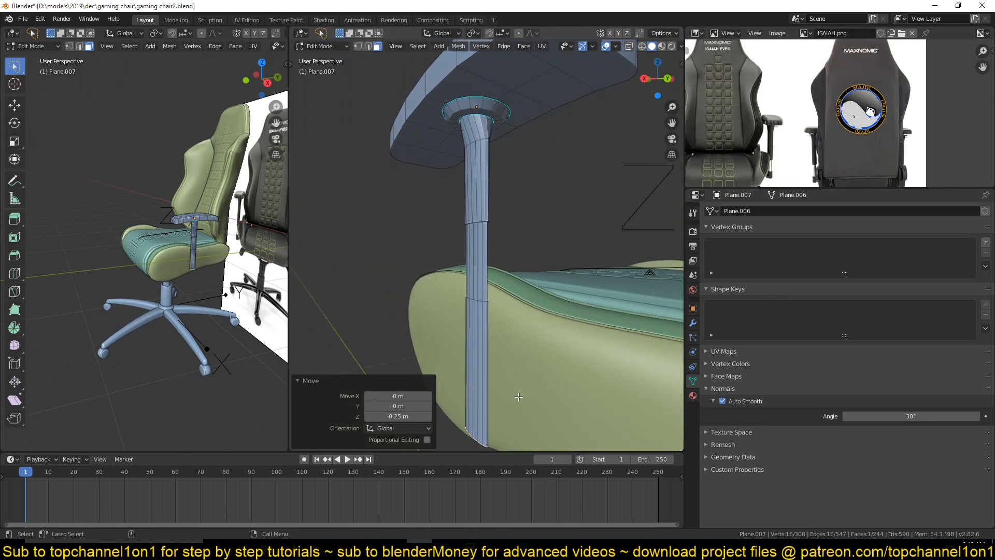
Scale the whole armrest to 1.432 and move it over the armrest in the front reference image
scroll(518, 386, down, 6)
middle_drag(626, 379, 511, 265)
key(KP_1)
scroll(517, 295, up, 2)
scroll(512, 265, up, 3)
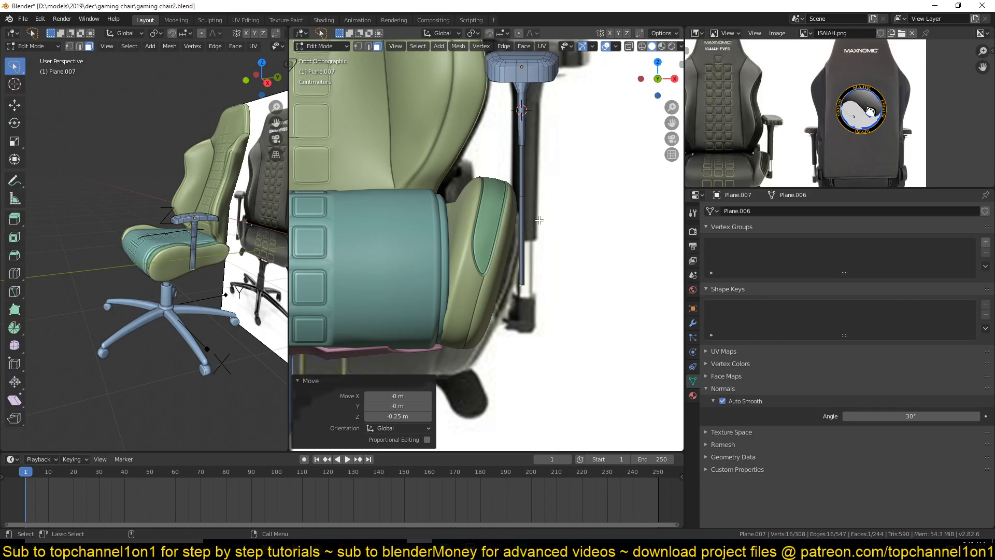
scroll(539, 220, down, 2)
key(Tab)
click(523, 163)
click(523, 147)
key(s)
click(541, 173)
key(g)
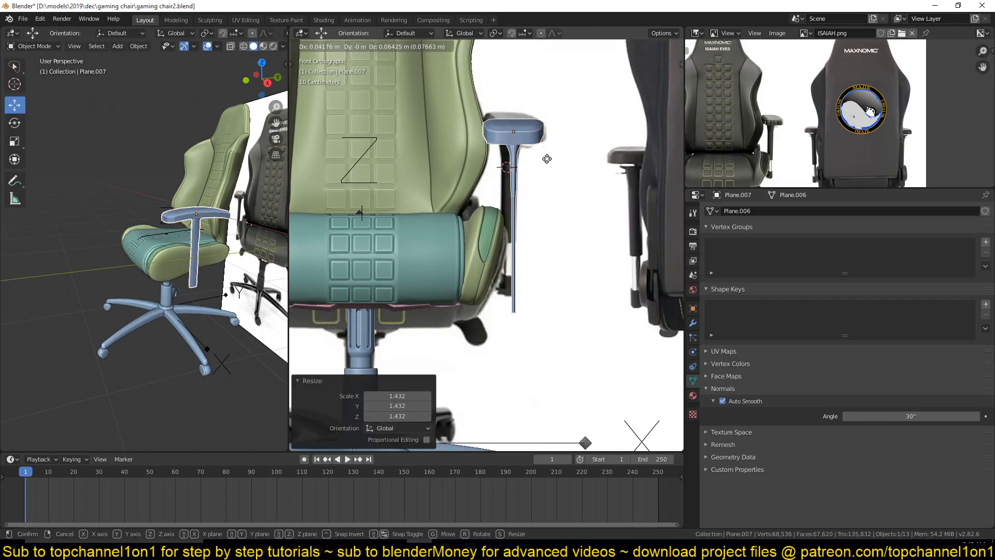
click(543, 164)
Select all the post's vertices below the armrest pad in wireframe and widen them along X to match the reference
key(Tab)
key(z)
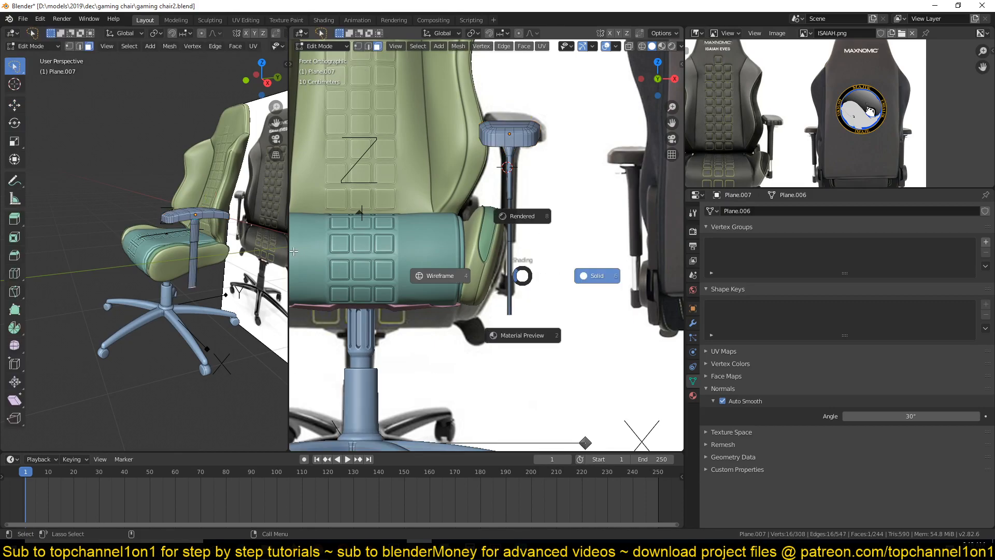
click(430, 187)
key(1)
drag(450, 190, 559, 359)
key(b)
drag(436, 152, 558, 355)
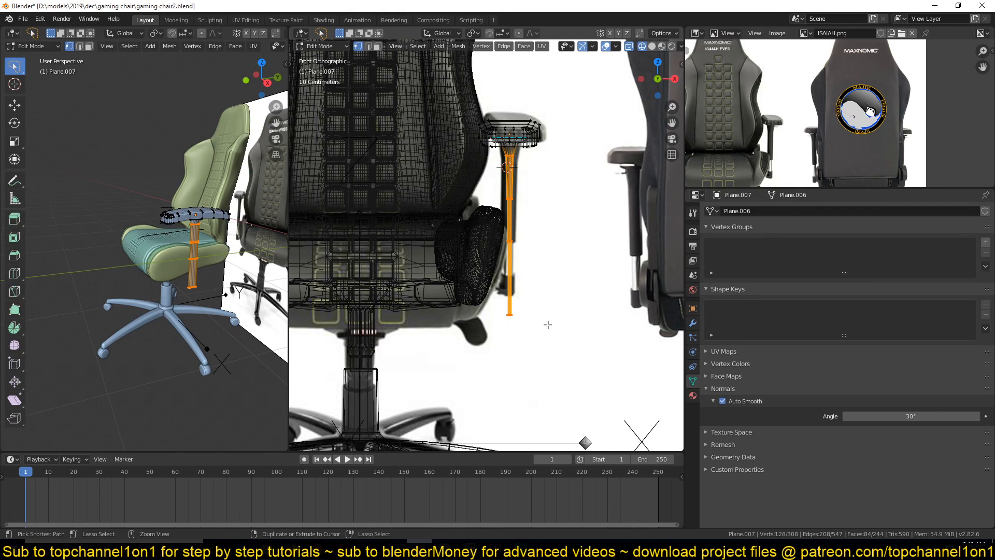
key(ctrl+KP_Add)
key(alt+a)
mouse_move(492, 157)
mouse_down()
mouse_move(532, 361)
mouse_move(498, 300)
mouse_up()
key(b)
drag(486, 151, 538, 319)
key(s)
key(x)
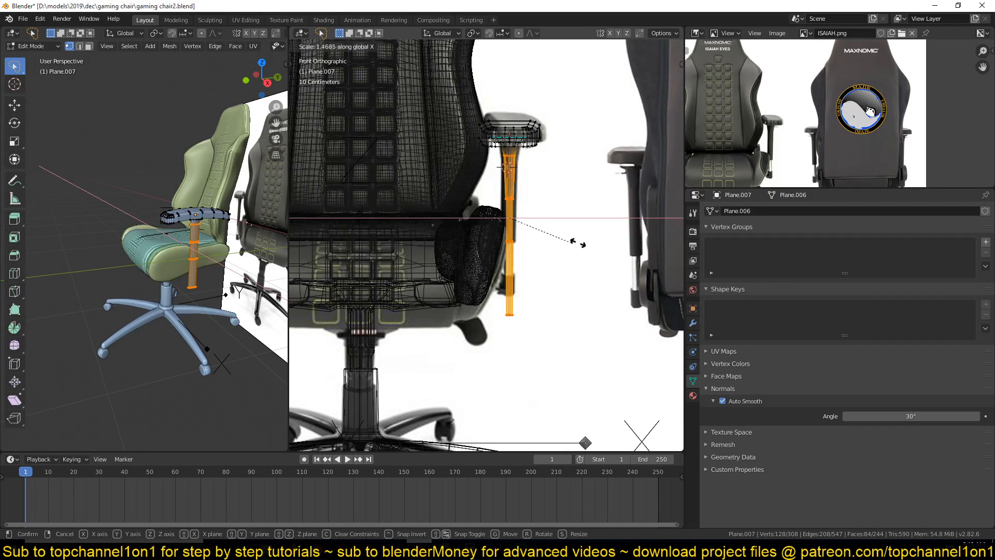
click(603, 238)
Select the post's bottom vertices and move them up along Z toward the foot in the reference image
key(alt+a)
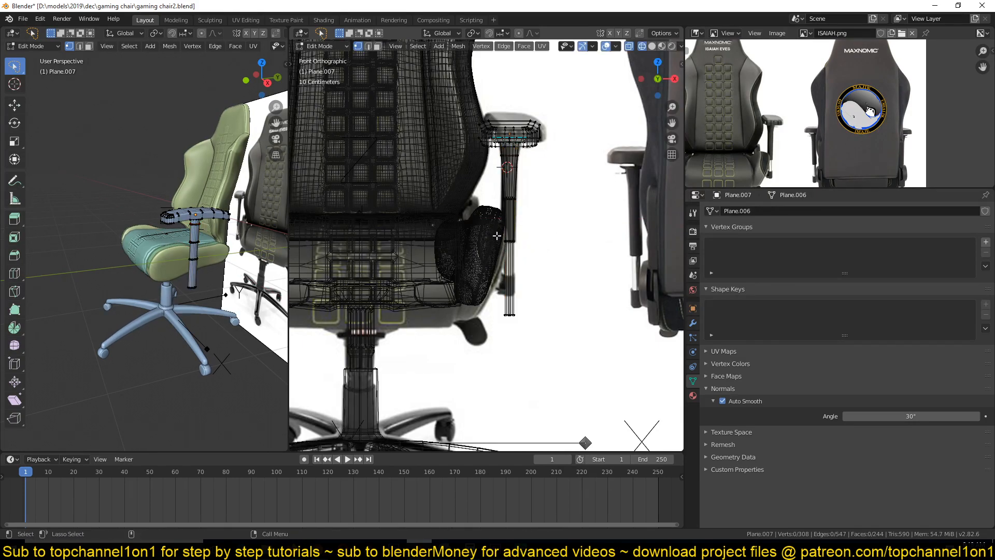
key(b)
drag(496, 290, 538, 322)
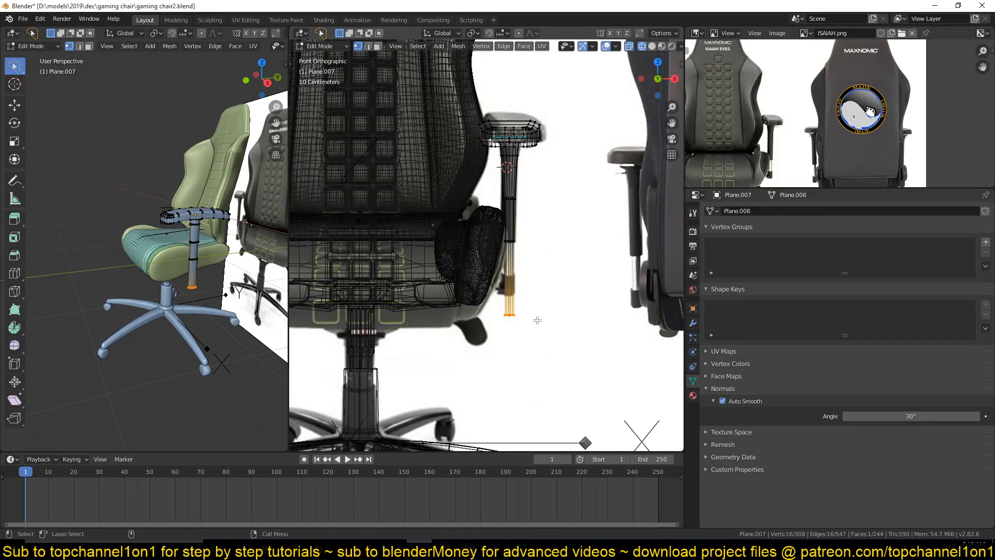
key(g)
key(z)
click(540, 281)
Move the lower section's two vertex rings 0.125 m down along Z, then squash them along Z and lower them 0.0161 m
key(alt+a)
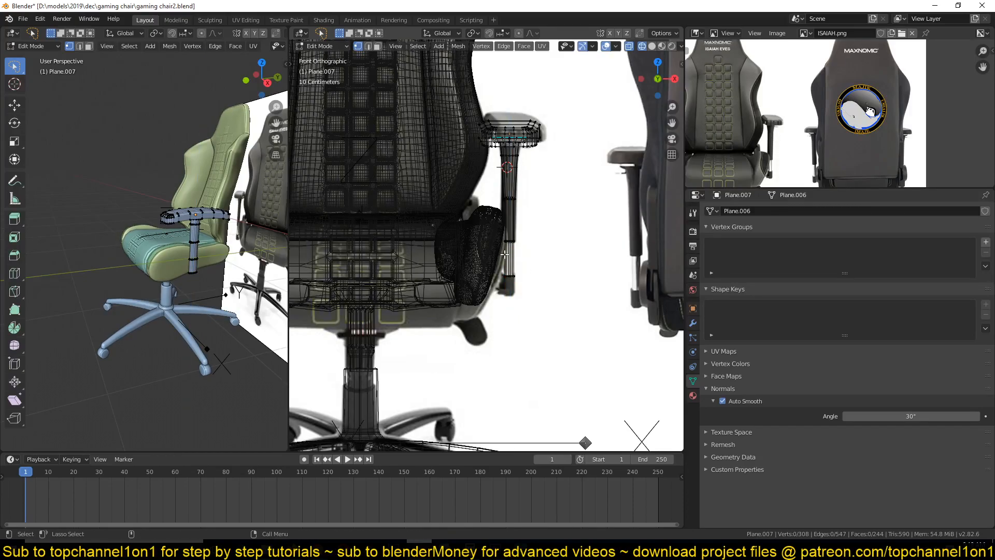
key(b)
drag(495, 235, 558, 282)
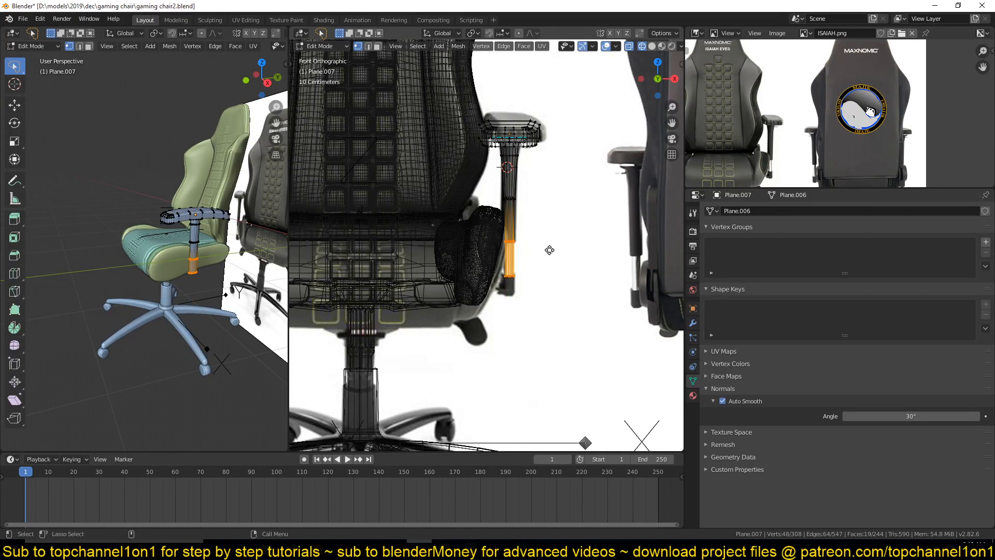
key(g)
key(z)
click(549, 268)
key(s)
key(z)
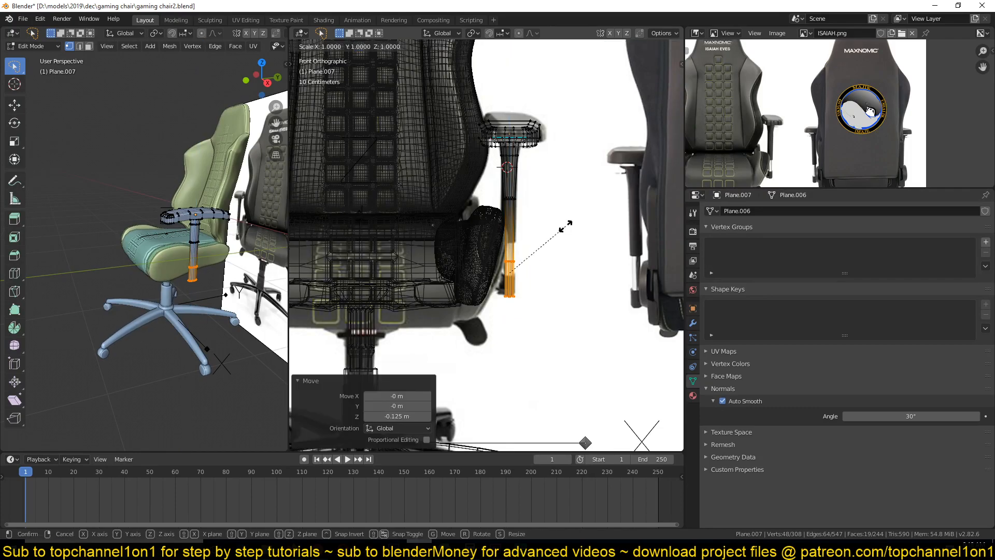
click(543, 253)
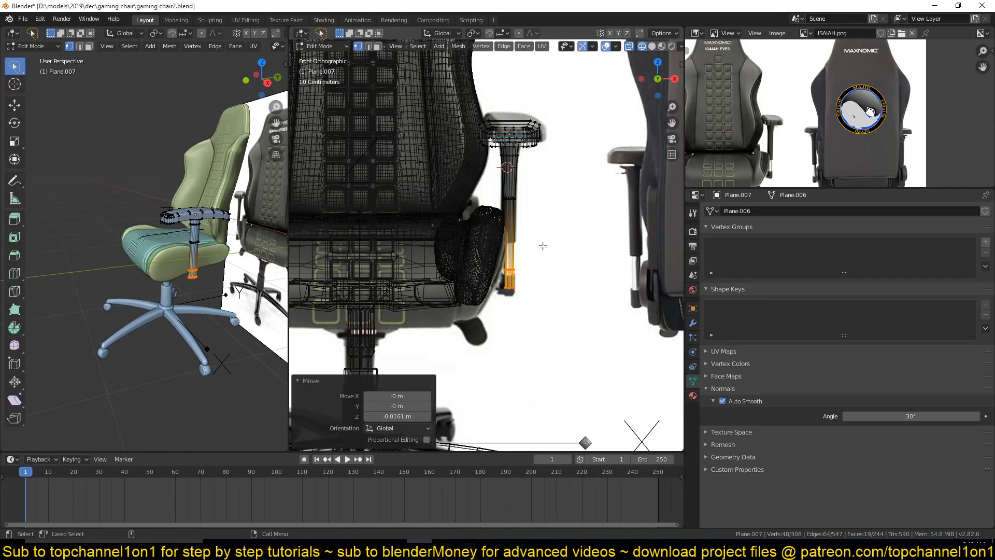
key(alt+a)
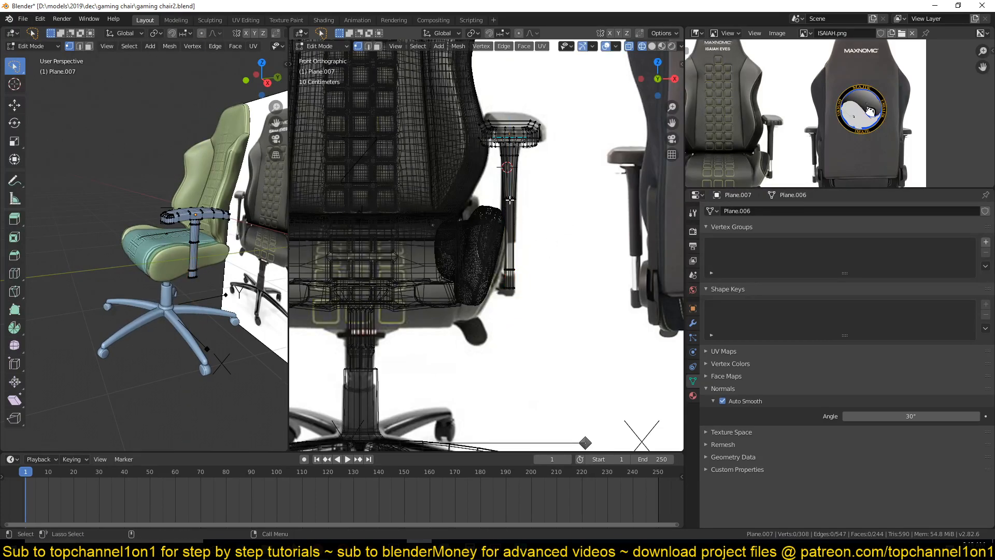
Select the vertex rings at the post's middle joint and move them down along Z to the reference joint
drag(482, 182, 544, 283)
key(g)
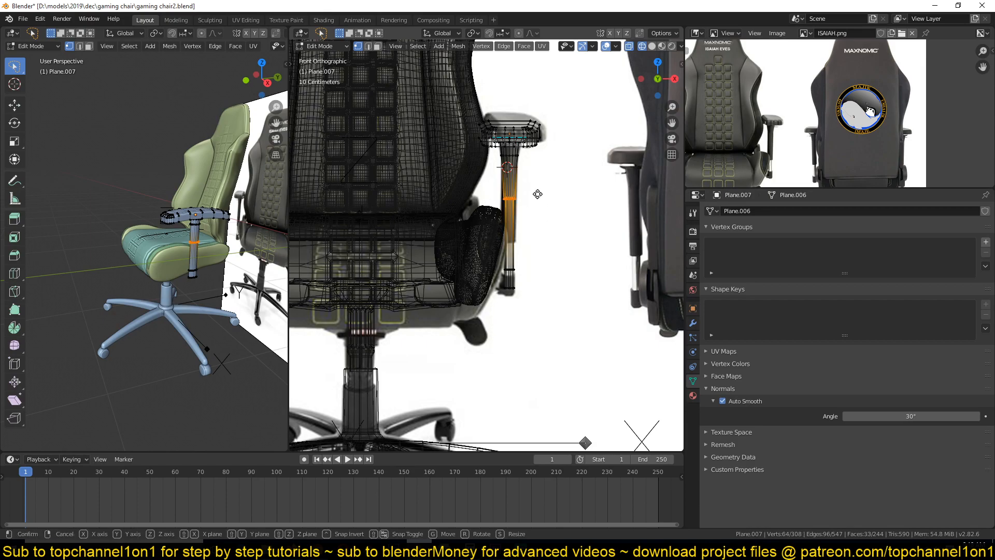
key(z)
click(541, 238)
Add one centred loop cut to the post's upper section, rescale it, and return to solid shading in Object Mode
key(ctrl+r)
click(513, 199)
right_click(513, 199)
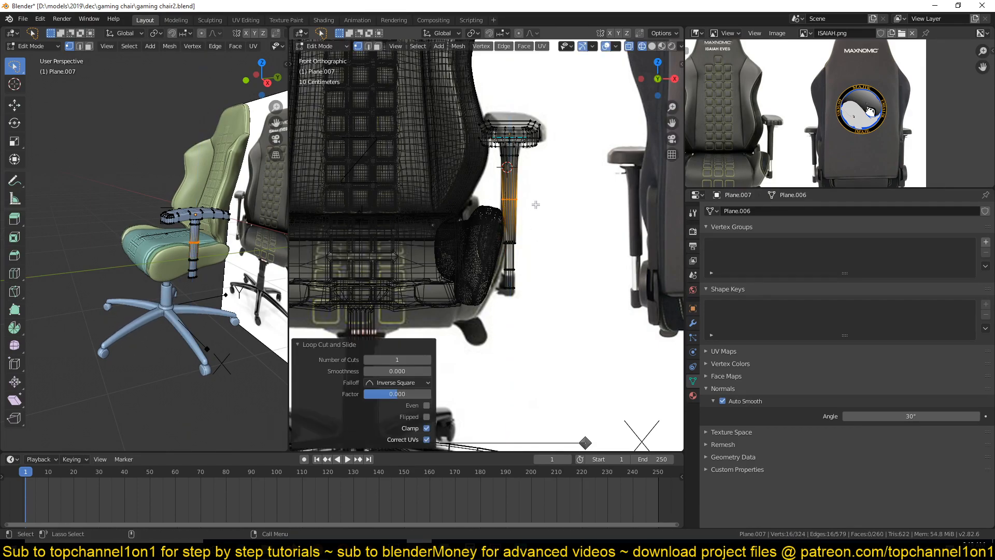
key(s)
click(537, 205)
key(z)
click(591, 207)
key(Tab)
Select the vertex ring at the post's bottom end and shear it in front view with an offset of 0.718
mouse_move(542, 285)
middle_down()
mouse_move(504, 312)
mouse_move(491, 371)
mouse_move(557, 375)
mouse_move(539, 332)
middle_up()
scroll(502, 318, down, 3)
key(KP_1)
scroll(528, 339, up, 4)
scroll(527, 340, up, 5)
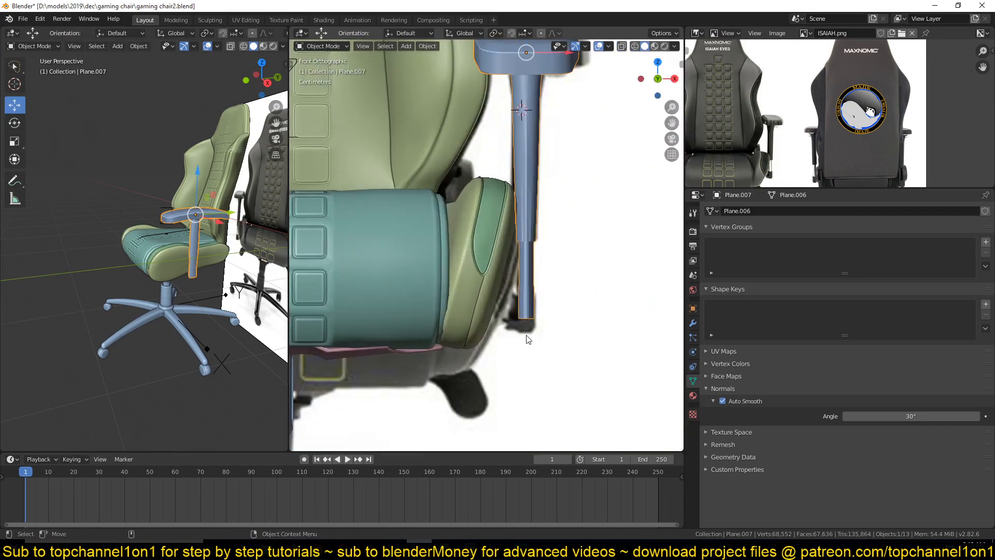
key(Tab)
key(shift+z)
drag(518, 302, 614, 360)
key(t)
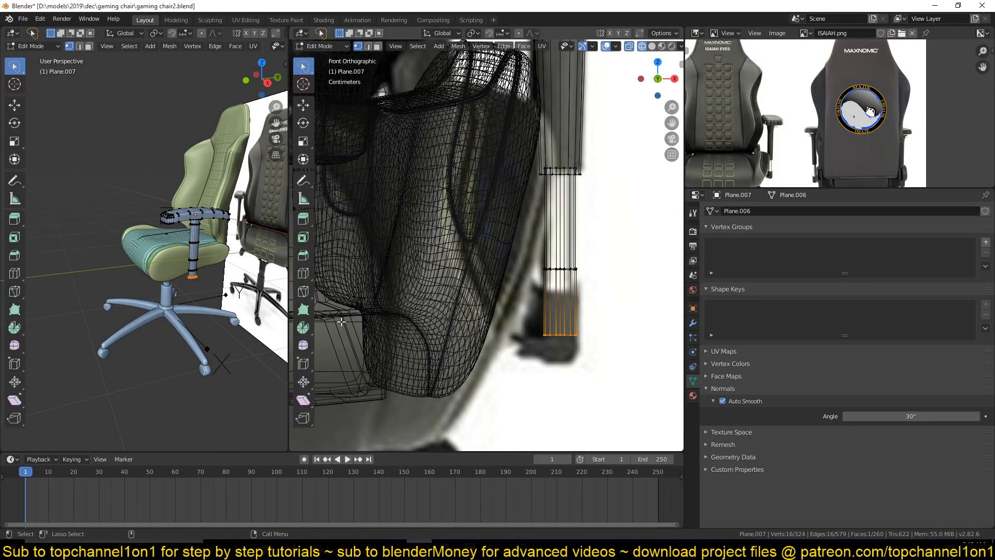
click(309, 404)
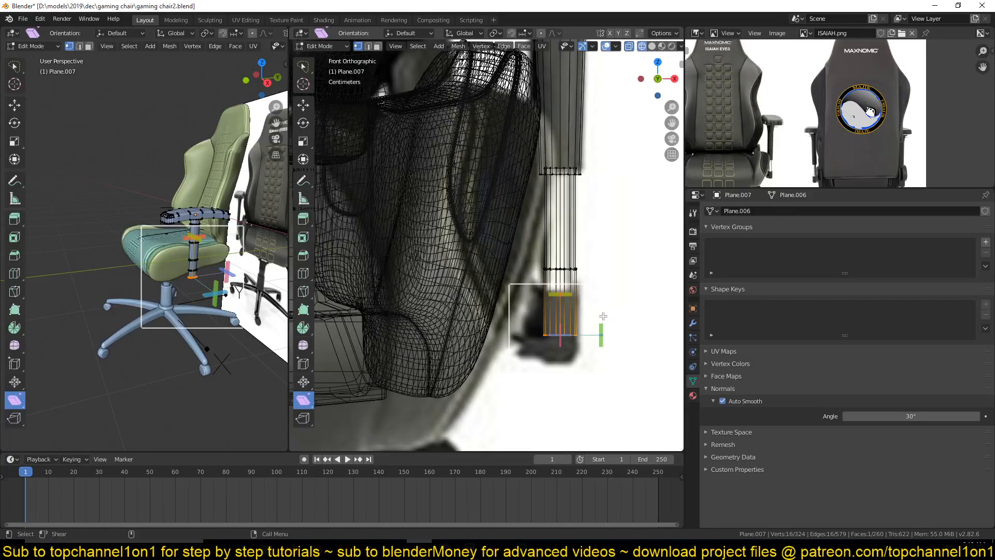
drag(601, 334, 597, 389)
drag(549, 72, 549, 73)
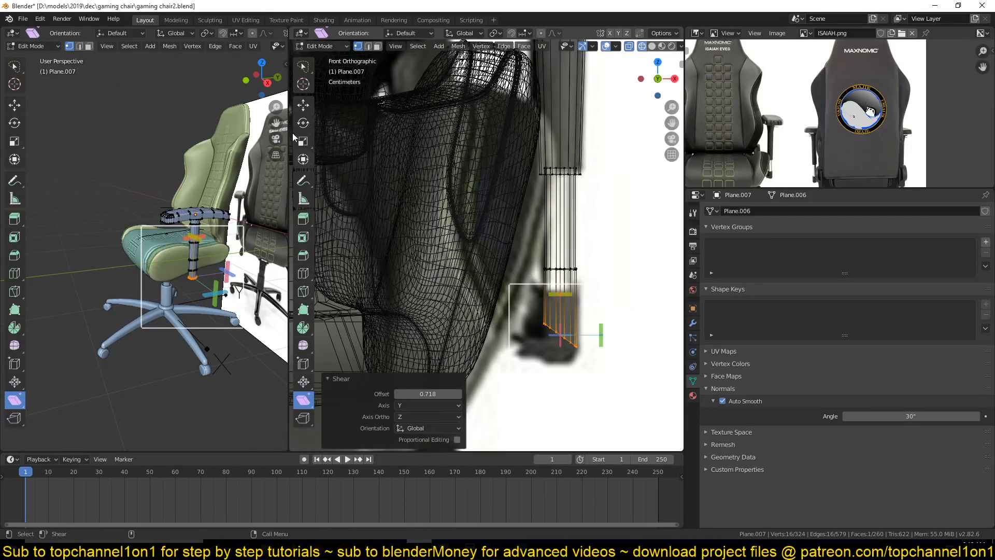
Extrude the post's sheared bottom end 0.159 m along negative X toward the seat
click(302, 108)
key(e)
key(y)
key(x)
click(530, 285)
Flatten the extruded end of the foot along X and delete its end face
key(s)
key(x)
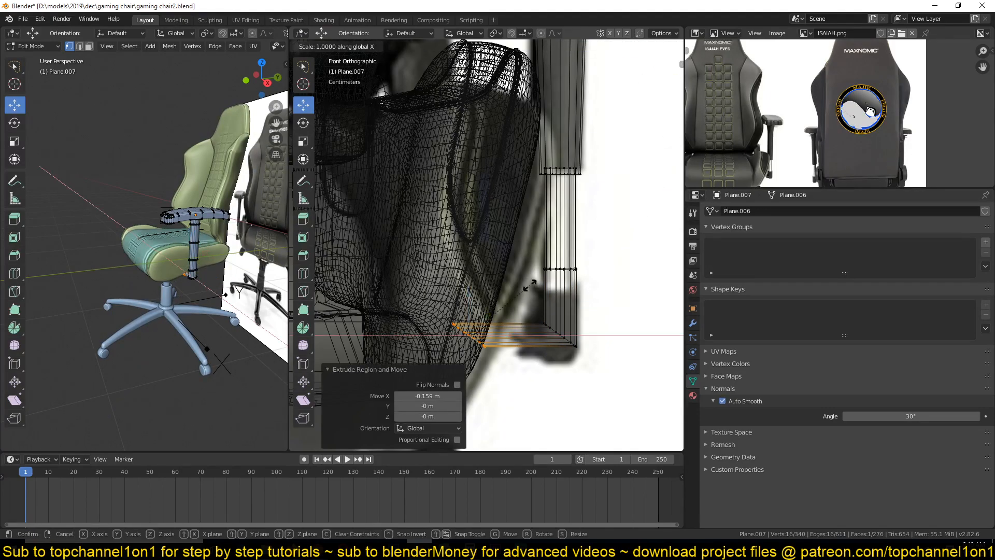
key(Return)
key(x)
click(529, 285)
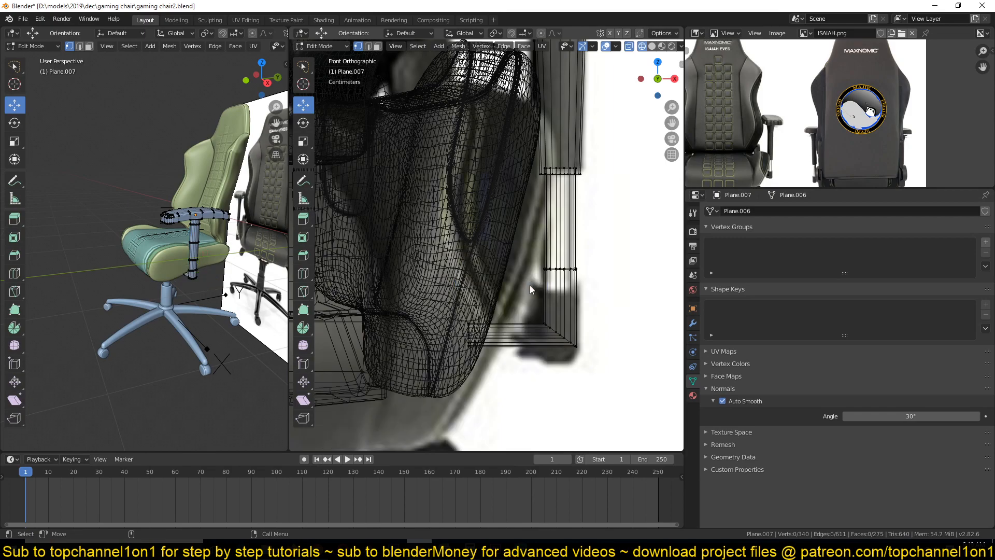
Return to solid shading in Object Mode and scale the whole armrest uniformly to 0.804
key(Tab)
key(shift+z)
right_click(570, 244)
click(570, 246)
scroll(570, 252, down, 2)
middle_drag(570, 252, 568, 189)
scroll(497, 231, down, 3)
key(alt+a)
click(530, 195)
key(s)
click(544, 192)
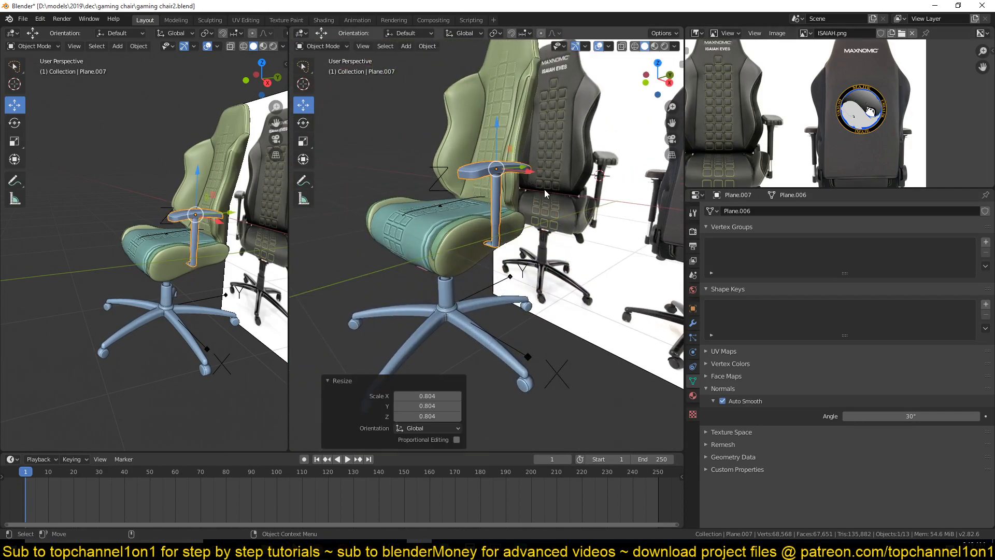
Position the armrest beside the seat with moves along X and Y, finishing with 0.0299 m outward along X
key(g)
click(499, 163)
middle_drag(499, 162, 544, 161)
drag(537, 186, 522, 184)
key(x)
click(520, 183)
middle_drag(520, 184, 456, 198)
key(g)
key(y)
click(544, 215)
drag(526, 205, 521, 201)
middle_drag(511, 200, 561, 198)
drag(530, 191, 535, 190)
middle_drag(535, 189, 573, 208)
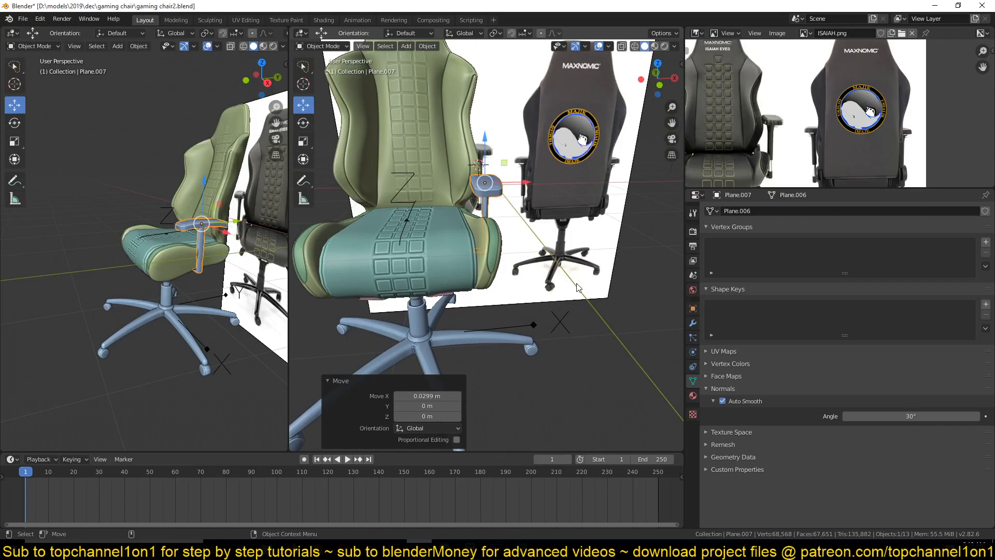
Add a Mirror modifier on X to the armrest with Plane.001 as the mirror object, and save the file
click(693, 322)
click(798, 210)
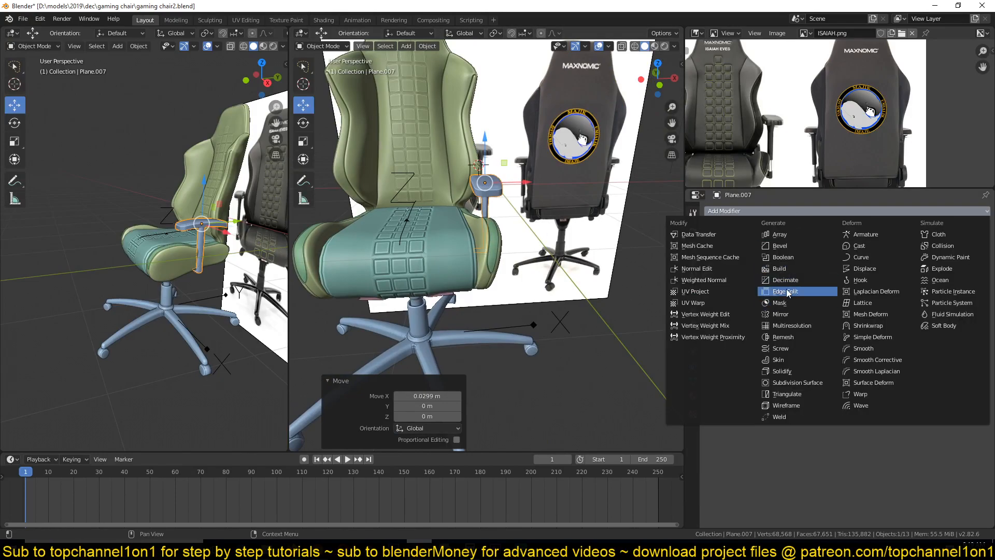
click(781, 314)
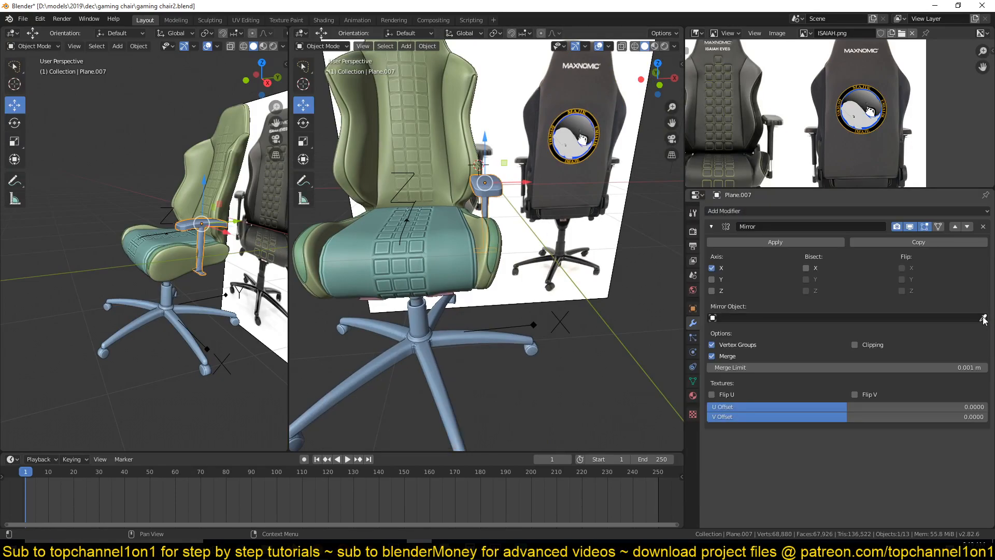
click(435, 239)
scroll(433, 241, down, 3)
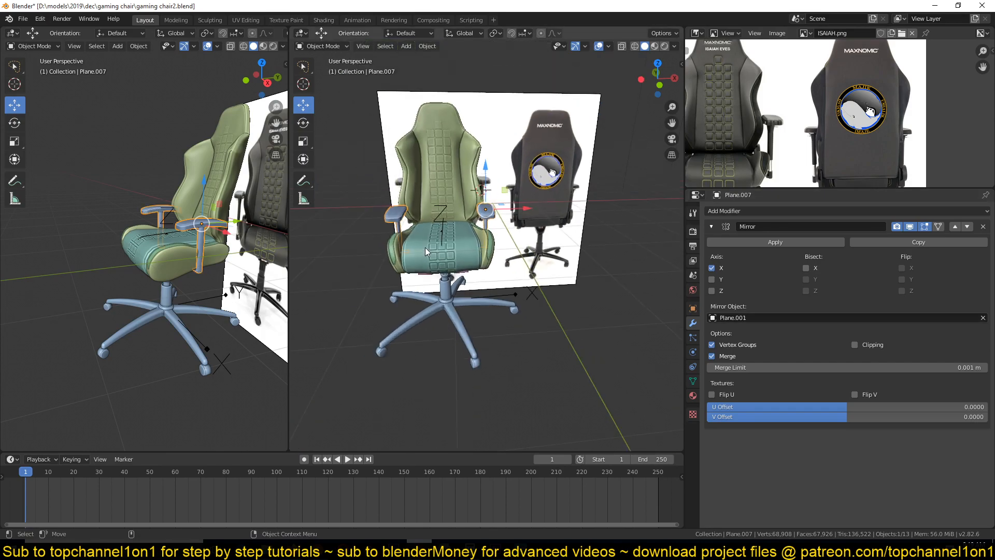
key(ctrl+s)
scroll(890, 83, down, 4)
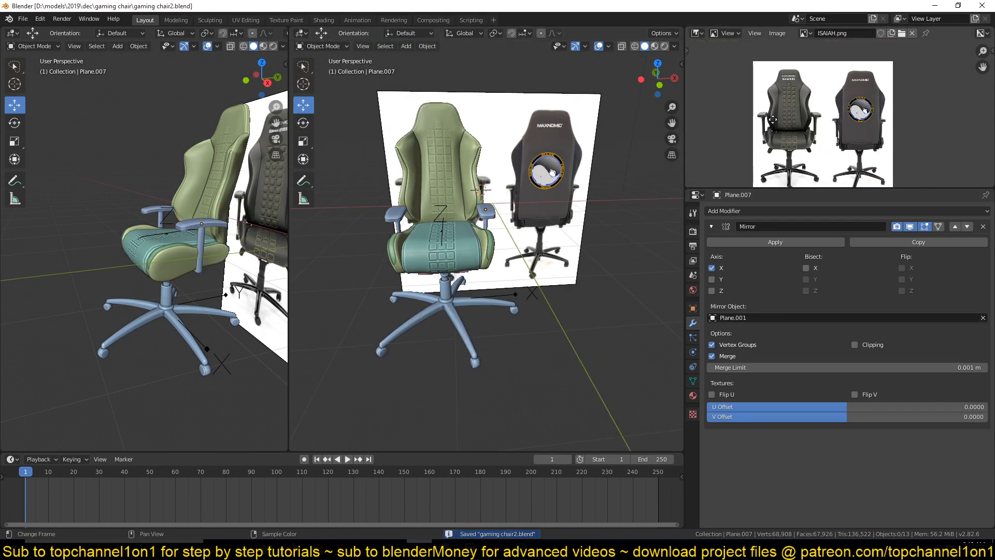
key(KP_1)
scroll(493, 260, up, 3)
scroll(490, 249, down, 1)
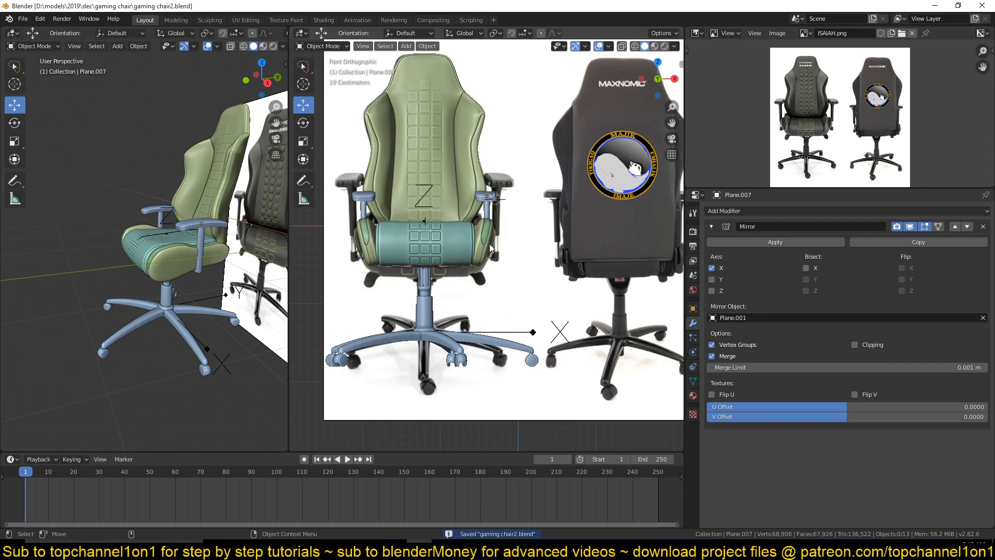
key(ctrl+s)
Select the vertices of the armrest pad and collar in front-view wireframe and raise them 0.194 m along Z
middle_drag(493, 218, 497, 354)
key(KP_1)
scroll(475, 257, up, 2)
click(486, 240)
key(Tab)
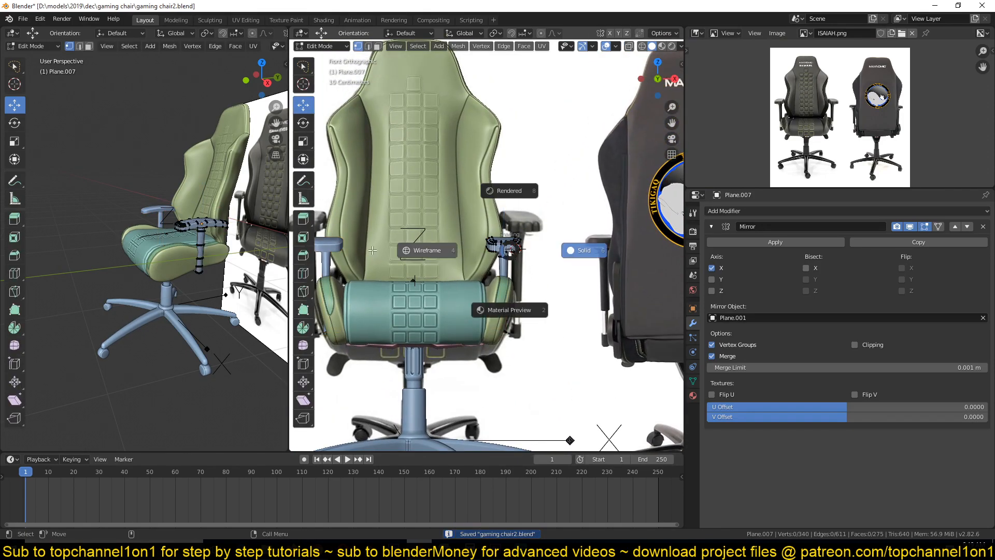
key(shift+z)
key(b)
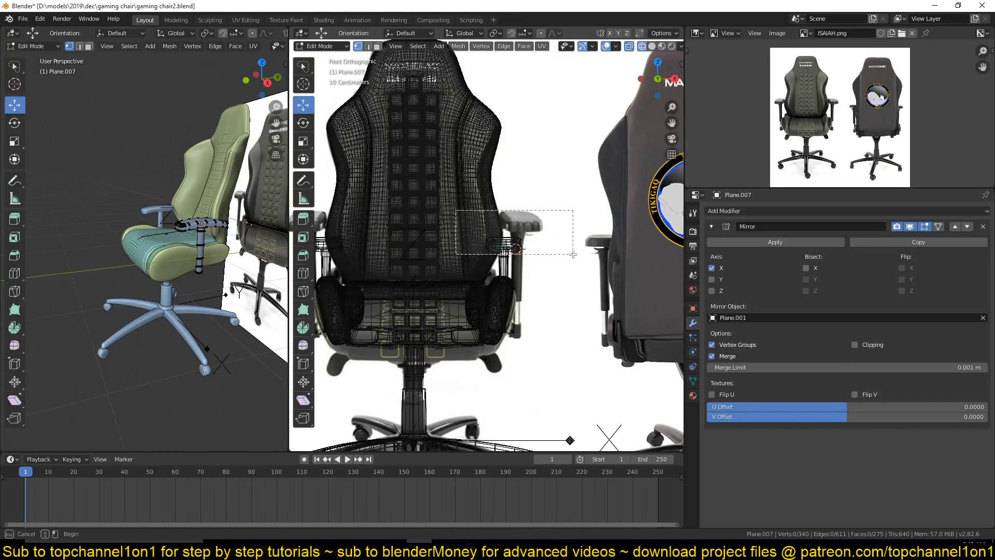
drag(572, 254, 573, 254)
drag(503, 215, 510, 194)
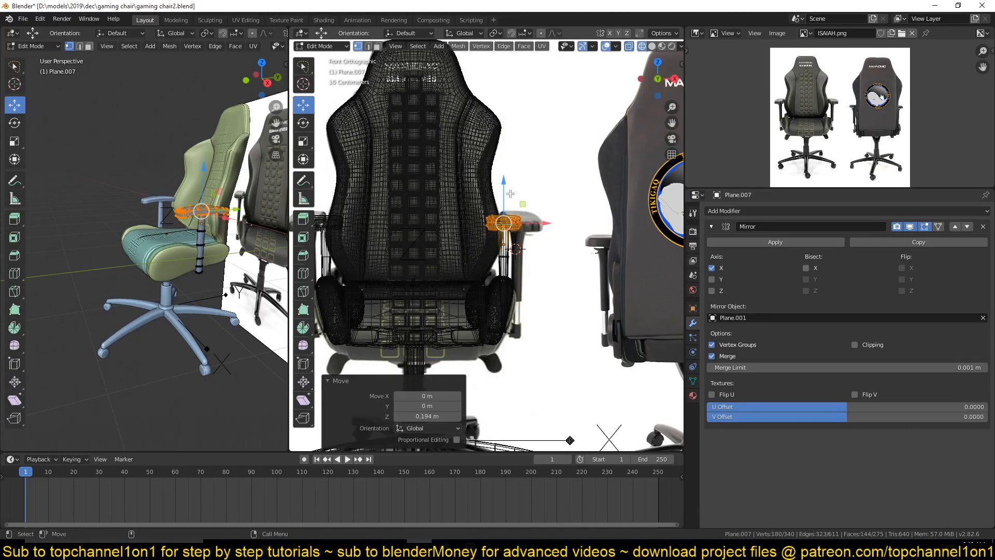
Tilt the selected armrest pad slightly in the right side view and return to Object Mode
key(KP_3)
key(r)
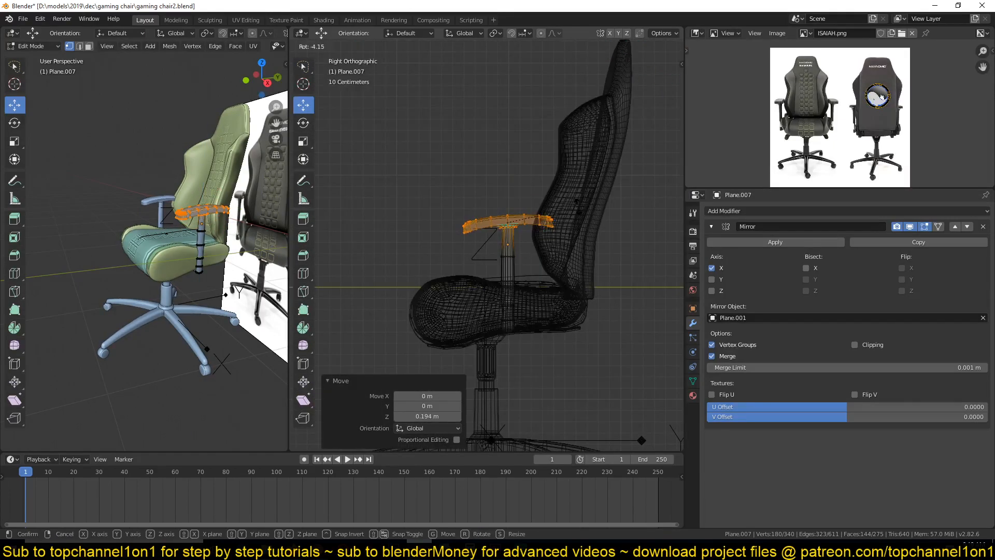
click(551, 209)
key(Tab)
middle_drag(535, 217, 505, 235)
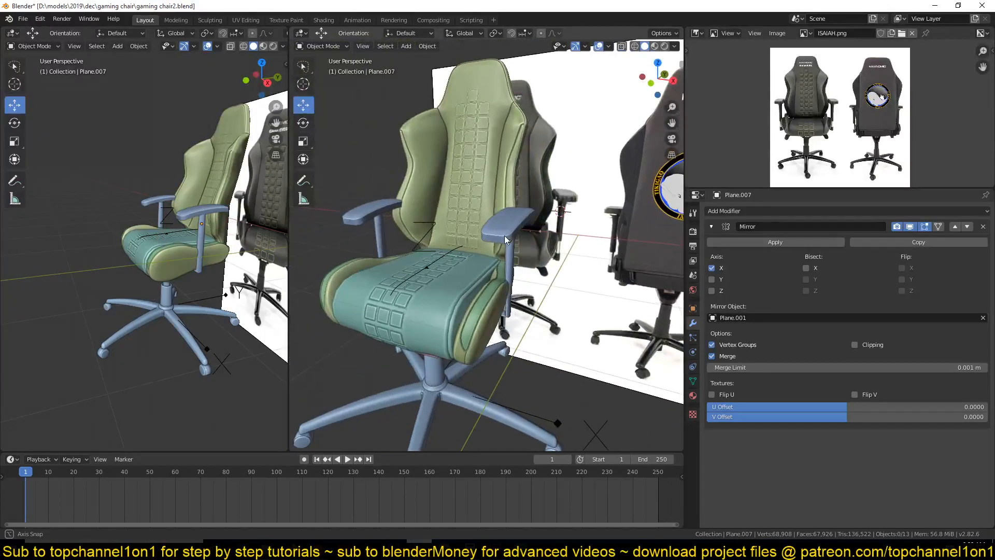
Select the armrest's pad and post vertices in front view and rotate them outward about the foot
key(KP_1)
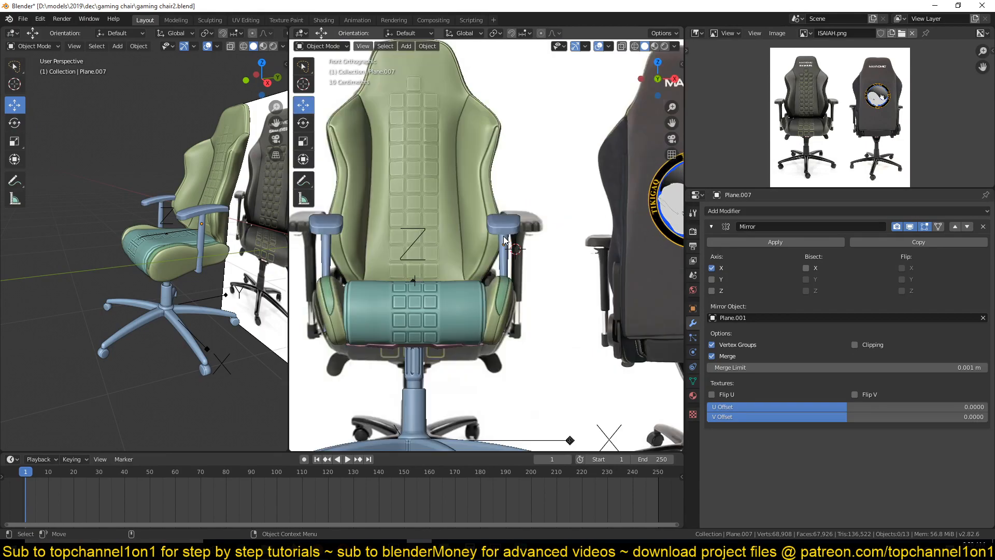
key(Tab)
key(alt+z)
key(alt+a)
drag(430, 171, 551, 330)
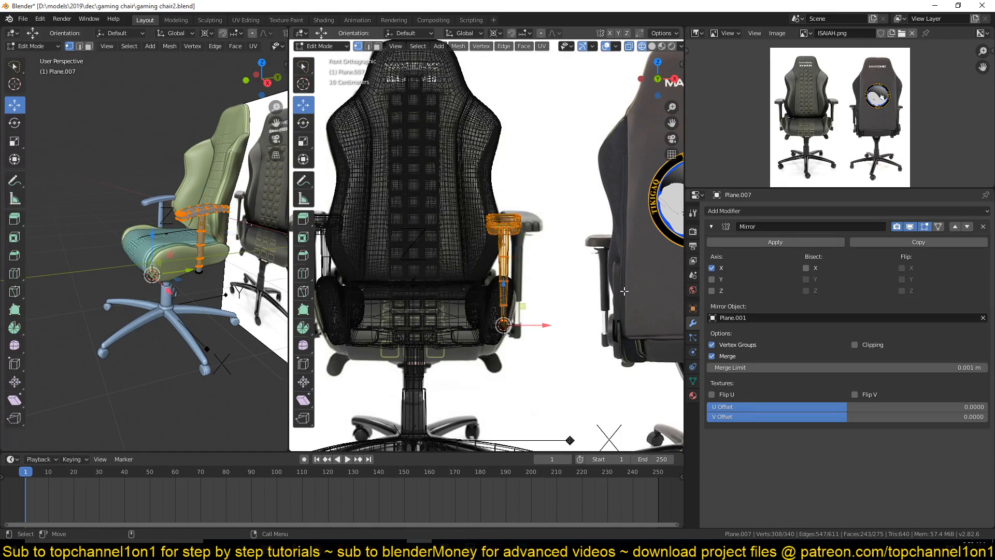
key(r)
click(637, 302)
Return to Object Mode with solid shading and save the file
key(Tab)
key(z)
click(546, 256)
middle_drag(544, 253, 581, 268)
scroll(467, 303, up, 2)
key(ctrl+s)
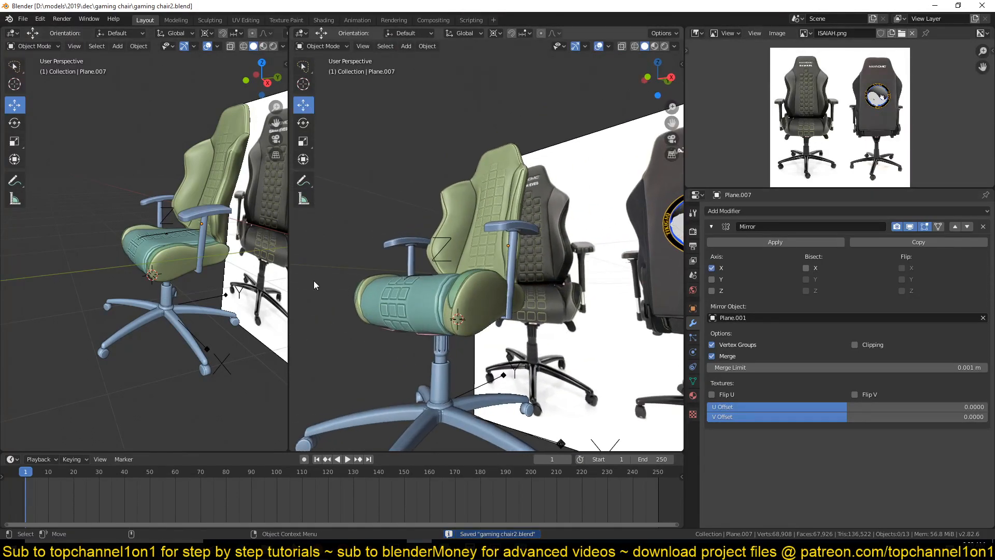